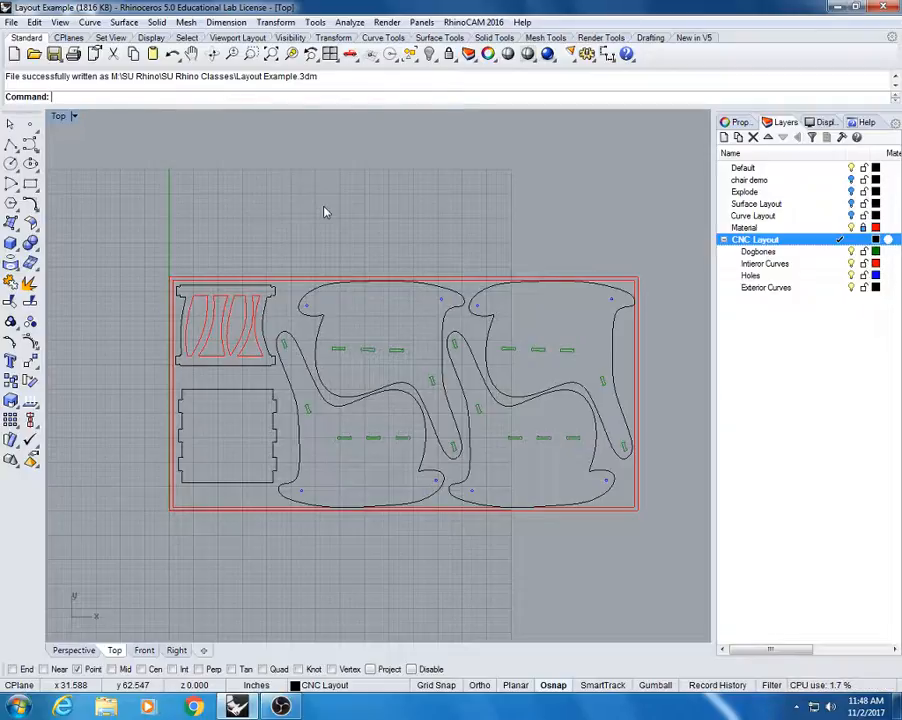
- Examine the nested CNC chair layout on its material sheet, including the dogbone slots inside the side pieces
{"action": "right_click_drag", "start_coordinate": [324, 207], "coordinate": [308, 237]}
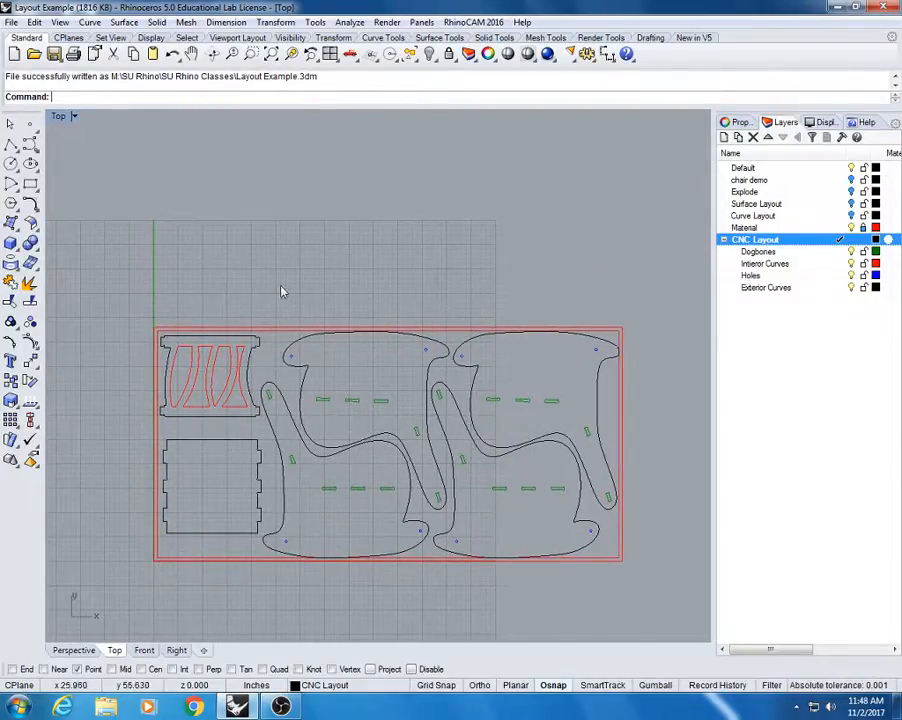
{"action": "mouse_move", "coordinate": [282, 292]}
{"action": "right_mouse_down"}
{"action": "mouse_move", "coordinate": [290, 262]}
{"action": "mouse_move", "coordinate": [283, 225]}
{"action": "right_mouse_up"}
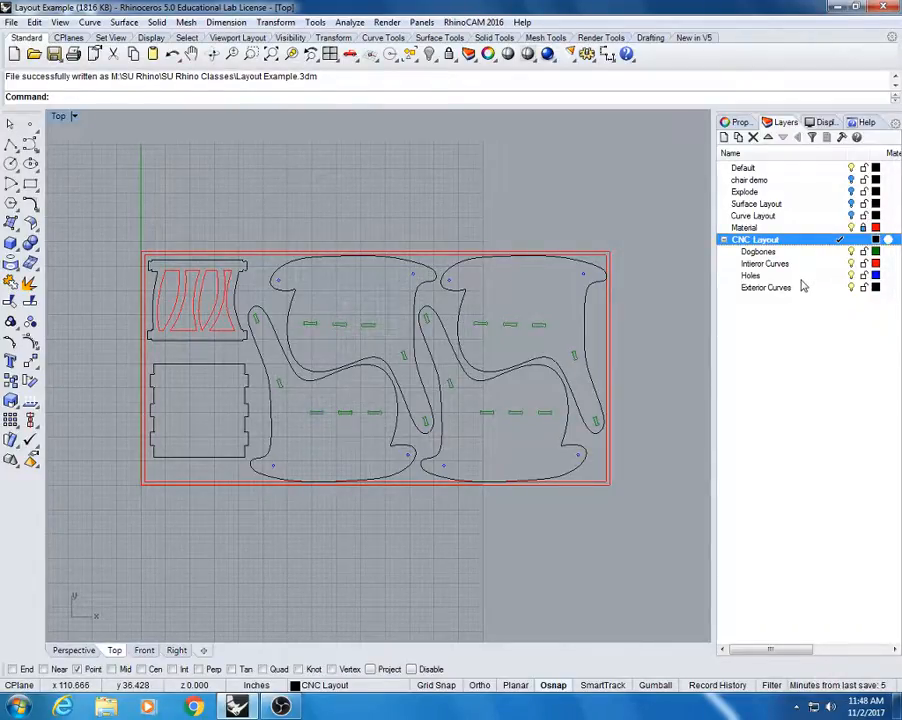
{"action": "scroll", "coordinate": [318, 324], "scroll_direction": "up", "scroll_amount": 5}
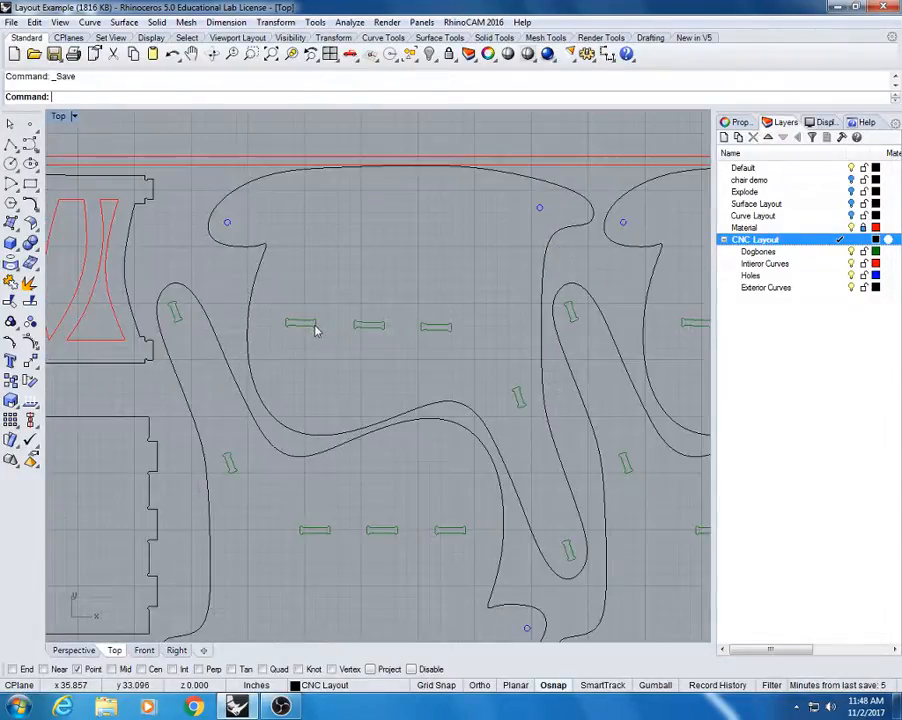
{"action": "scroll", "coordinate": [319, 323], "scroll_direction": "up", "scroll_amount": 2}
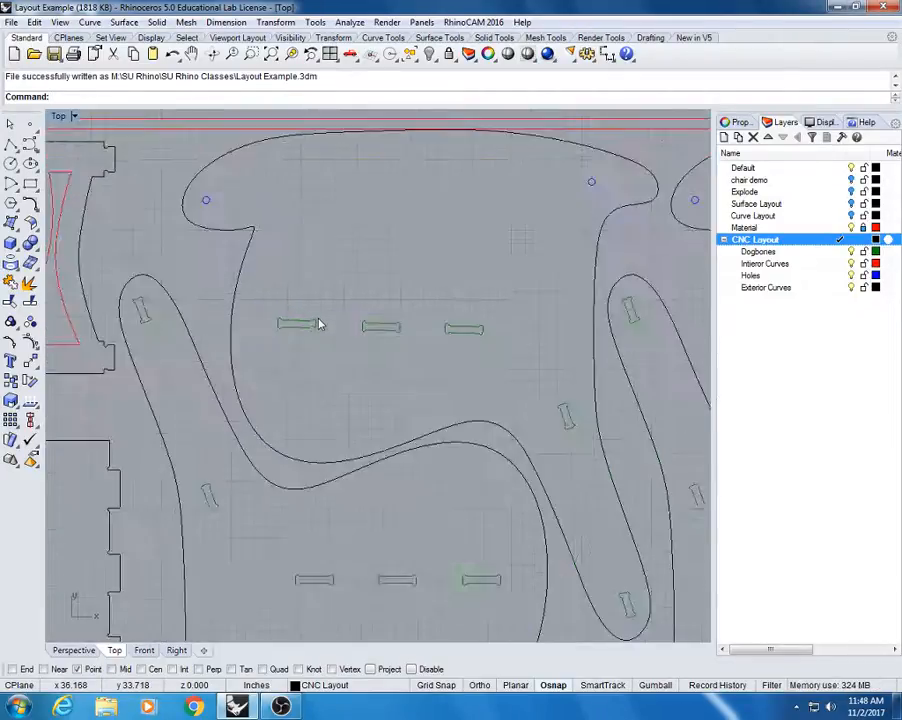
{"action": "scroll", "coordinate": [320, 323], "scroll_direction": "down", "scroll_amount": 2}
{"action": "right_click_drag", "start_coordinate": [351, 259], "coordinate": [446, 267]}
{"action": "scroll", "coordinate": [449, 269], "scroll_direction": "down", "scroll_amount": 4}
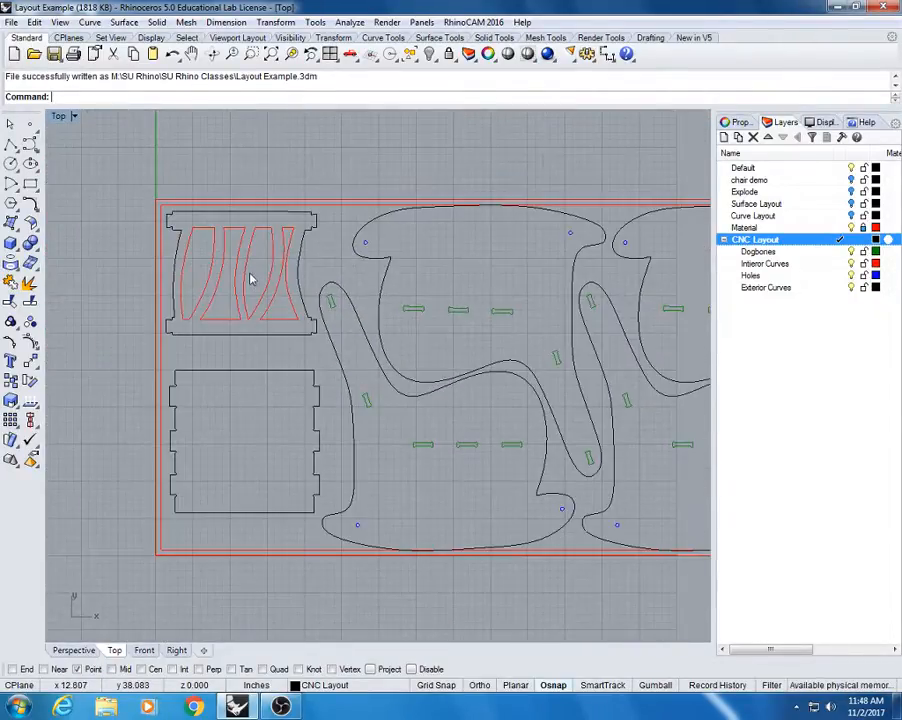
- Select the red interior cut-out curves of the slatted panel one after another to inspect them, and clear the selection
{"action": "left_click", "coordinate": [209, 265]}
{"action": "left_click", "coordinate": [227, 266]}
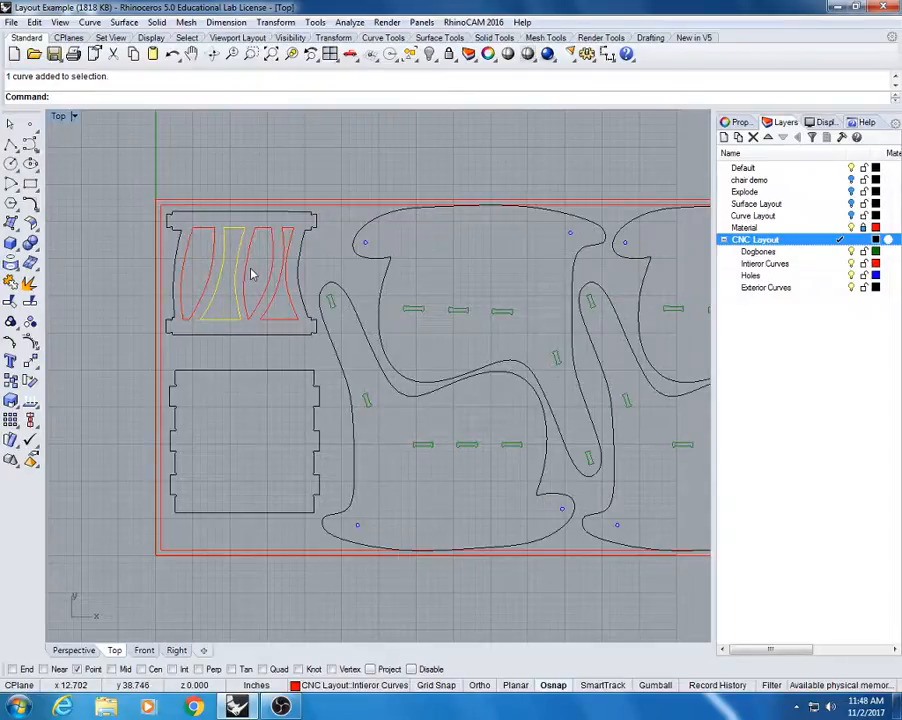
{"action": "left_click", "coordinate": [249, 268]}
{"action": "left_click", "coordinate": [286, 271]}
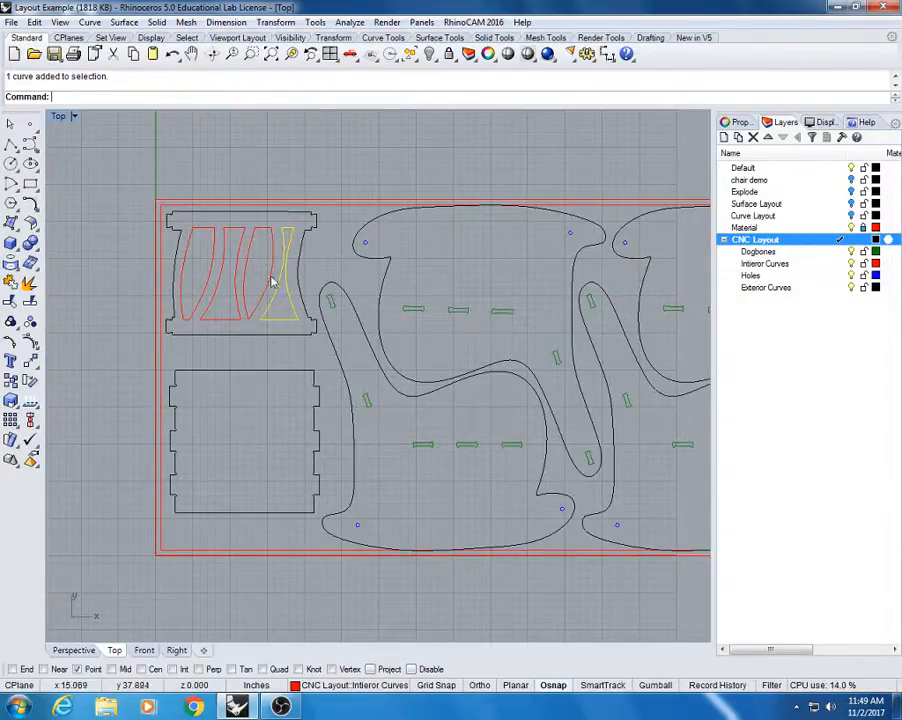
{"action": "scroll", "coordinate": [308, 298], "scroll_direction": "up", "scroll_amount": 4}
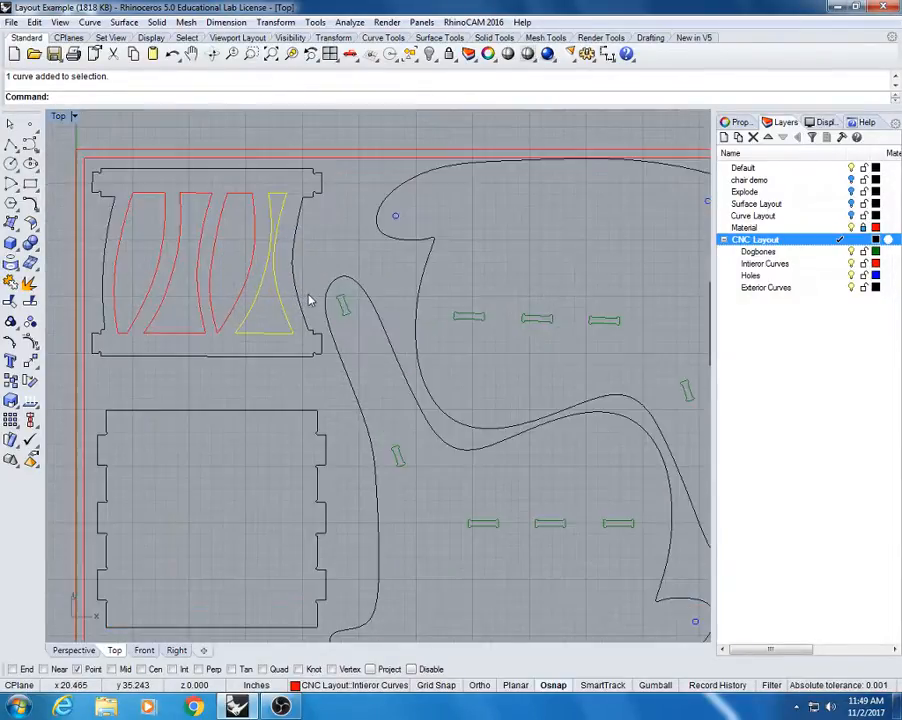
{"action": "scroll", "coordinate": [309, 299], "scroll_direction": "down", "scroll_amount": 2}
{"action": "right_click_drag", "start_coordinate": [372, 303], "coordinate": [323, 305]}
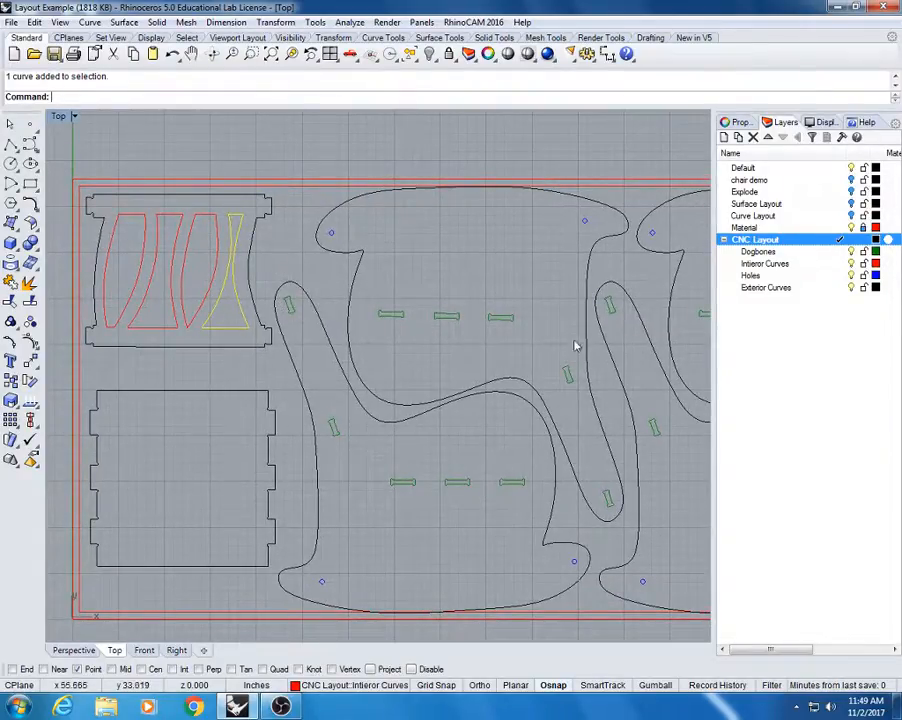
{"action": "right_click_drag", "start_coordinate": [579, 389], "coordinate": [503, 392]}
{"action": "scroll", "coordinate": [508, 391], "scroll_direction": "down", "scroll_amount": 4}
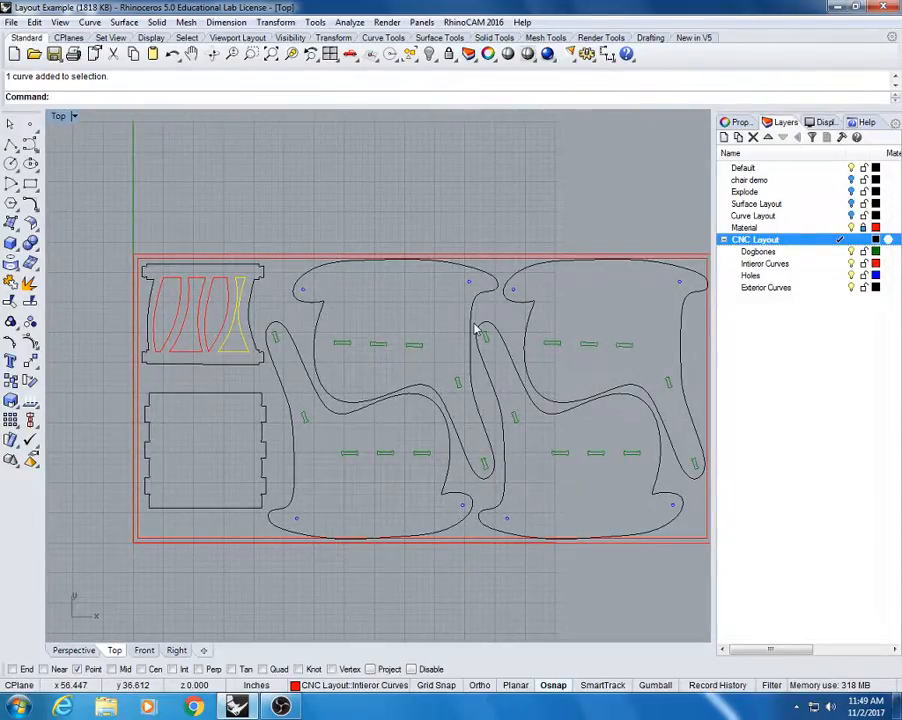
{"action": "left_click", "coordinate": [243, 321]}
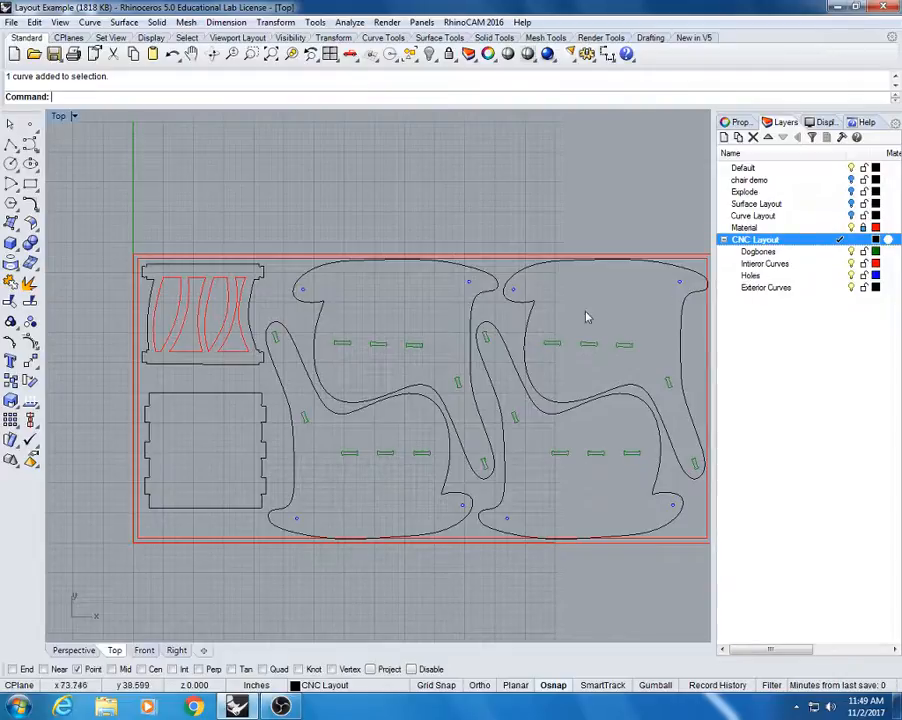
- Select a chair side's exterior curve to inspect it, clear the selection, and review the spacing of the nested parts
{"action": "left_click", "coordinate": [525, 305]}
{"action": "left_click", "coordinate": [478, 327]}
{"action": "left_click", "coordinate": [476, 322]}
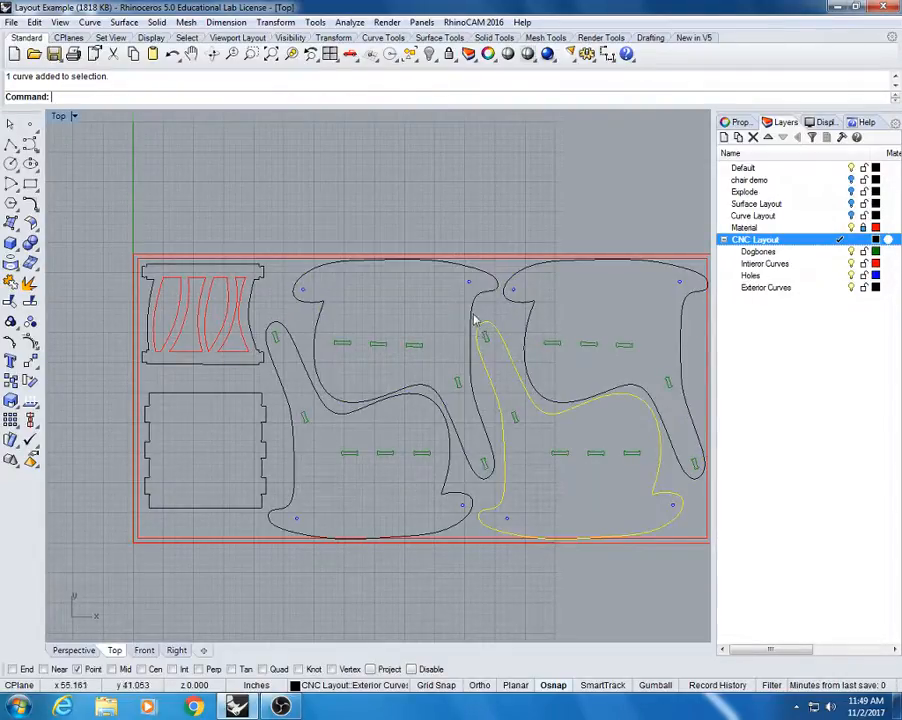
{"action": "left_click", "coordinate": [437, 238]}
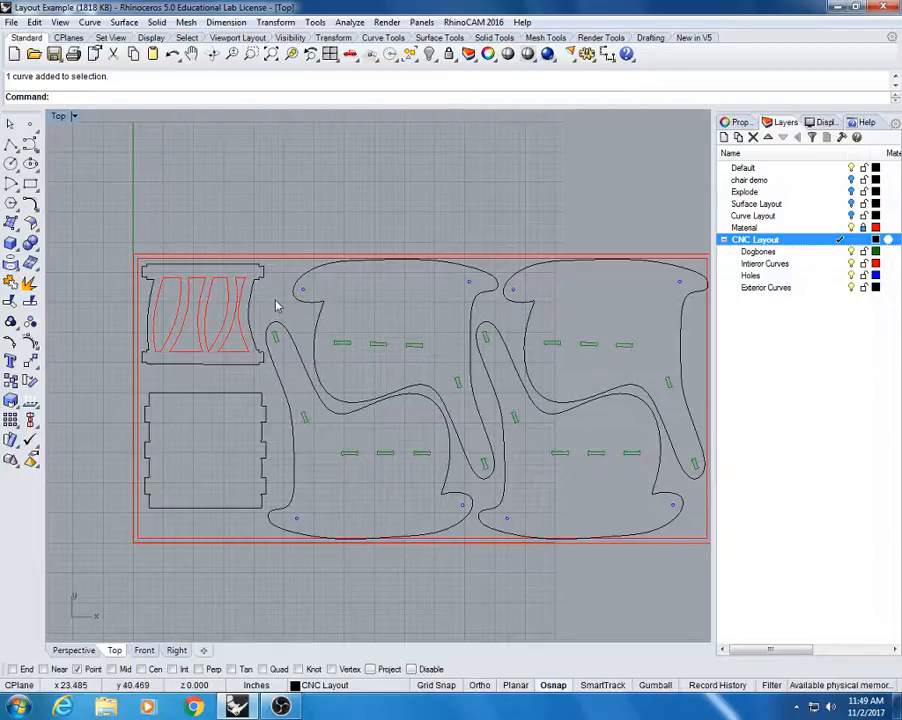
{"action": "scroll", "coordinate": [246, 347], "scroll_direction": "up", "scroll_amount": 3}
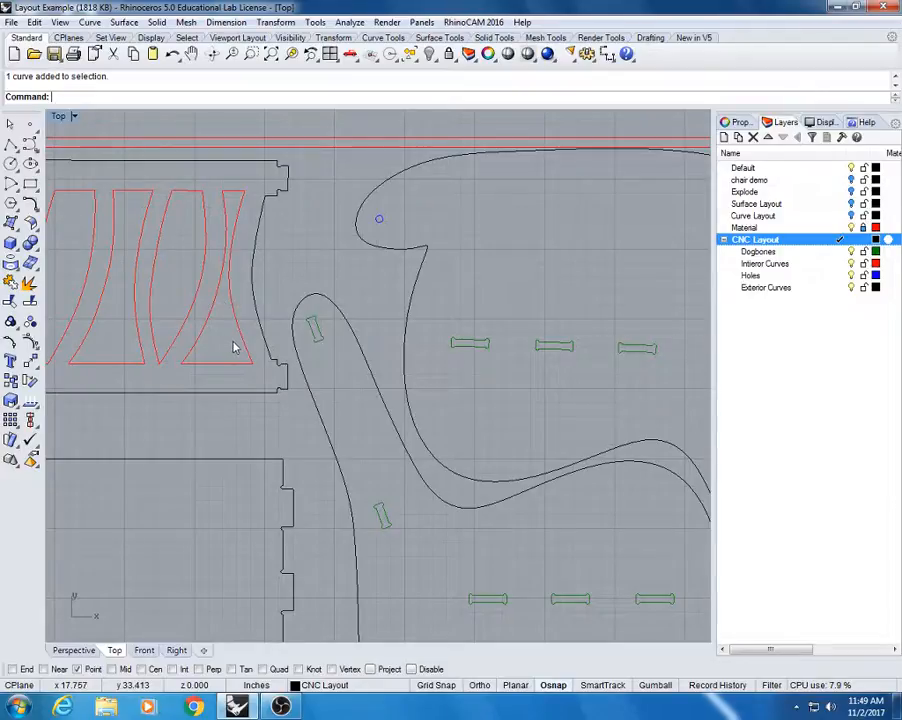
{"action": "scroll", "coordinate": [235, 345], "scroll_direction": "down", "scroll_amount": 3}
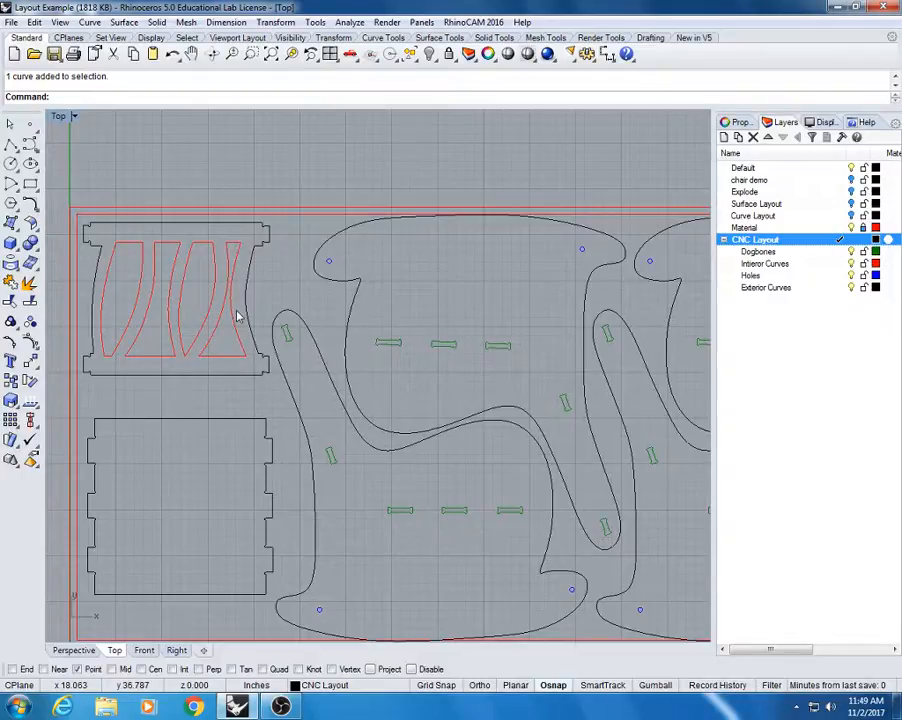
{"action": "scroll", "coordinate": [250, 316], "scroll_direction": "down", "scroll_amount": 3}
{"action": "scroll", "coordinate": [340, 370], "scroll_direction": "down", "scroll_amount": 2}
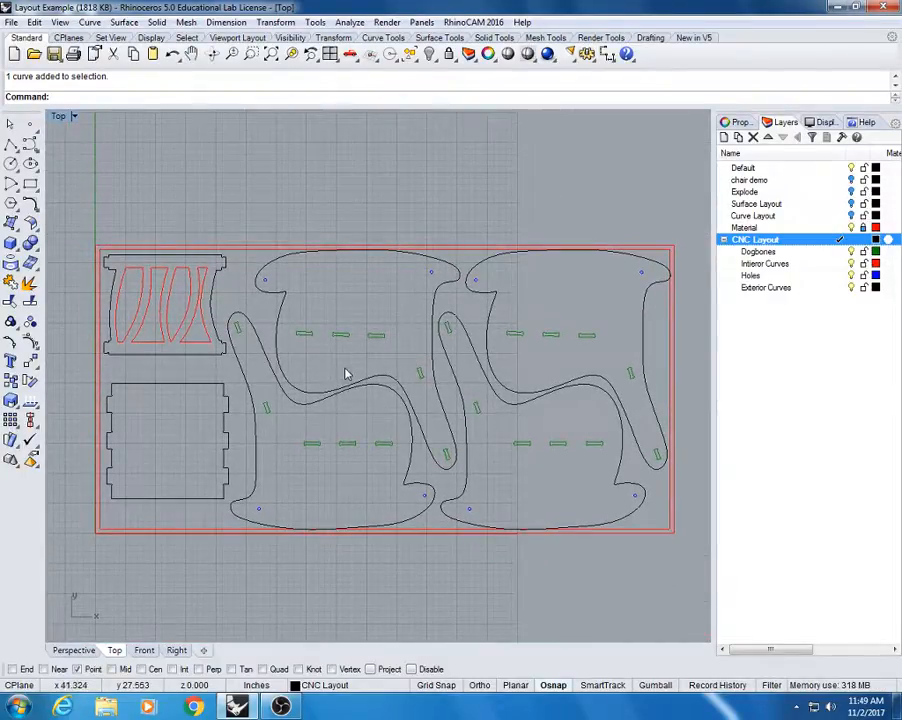
{"action": "right_click_drag", "start_coordinate": [345, 374], "coordinate": [355, 367]}
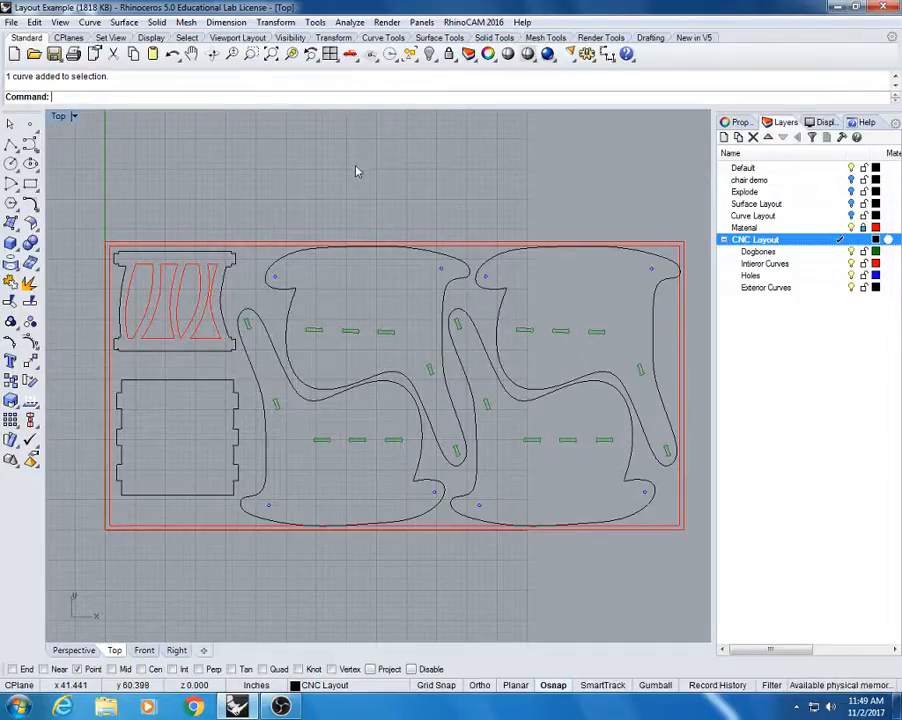
{"action": "mouse_move", "coordinate": [382, 189]}
{"action": "right_mouse_down"}
{"action": "mouse_move", "coordinate": [372, 183]}
{"action": "mouse_move", "coordinate": [370, 193]}
{"action": "right_mouse_up"}
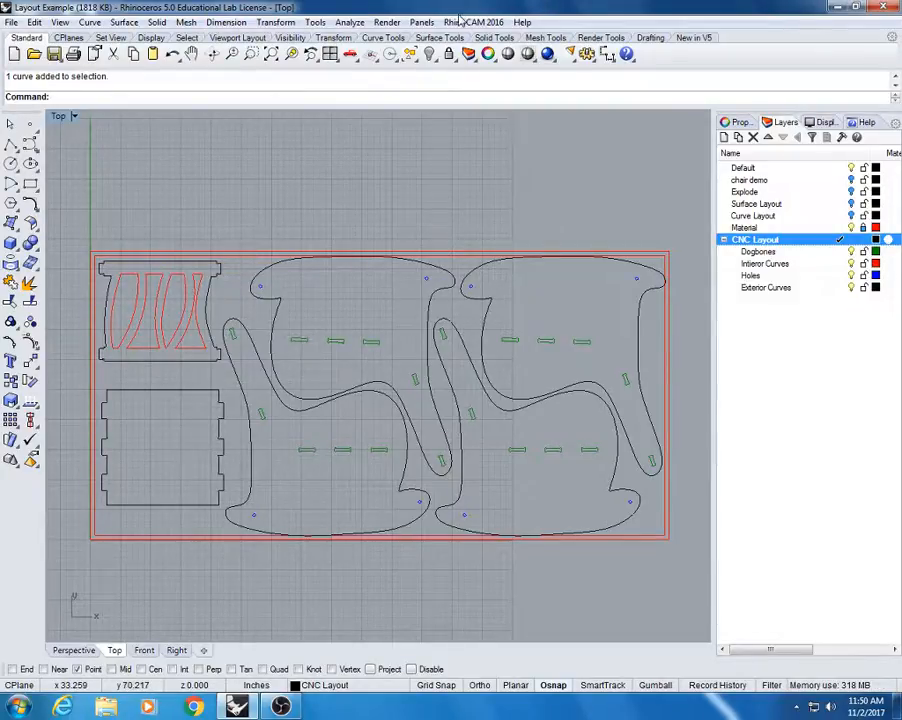
- Load the RhinoCAM 2016 MILL module, switching the machining browser to TURN and back to MILL
{"action": "left_click", "coordinate": [487, 23]}
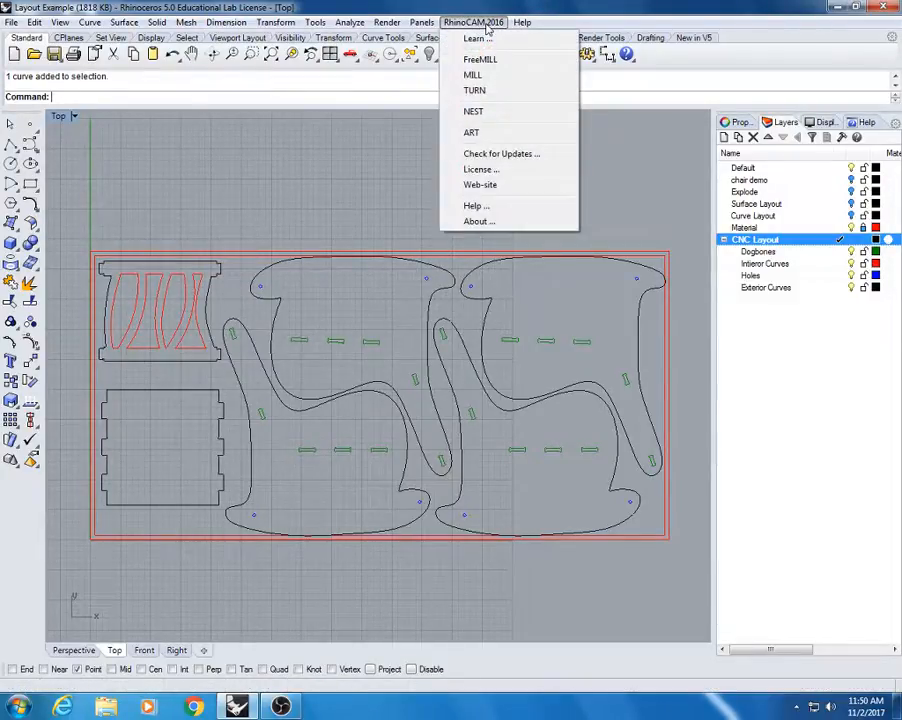
{"action": "left_click", "coordinate": [479, 77]}
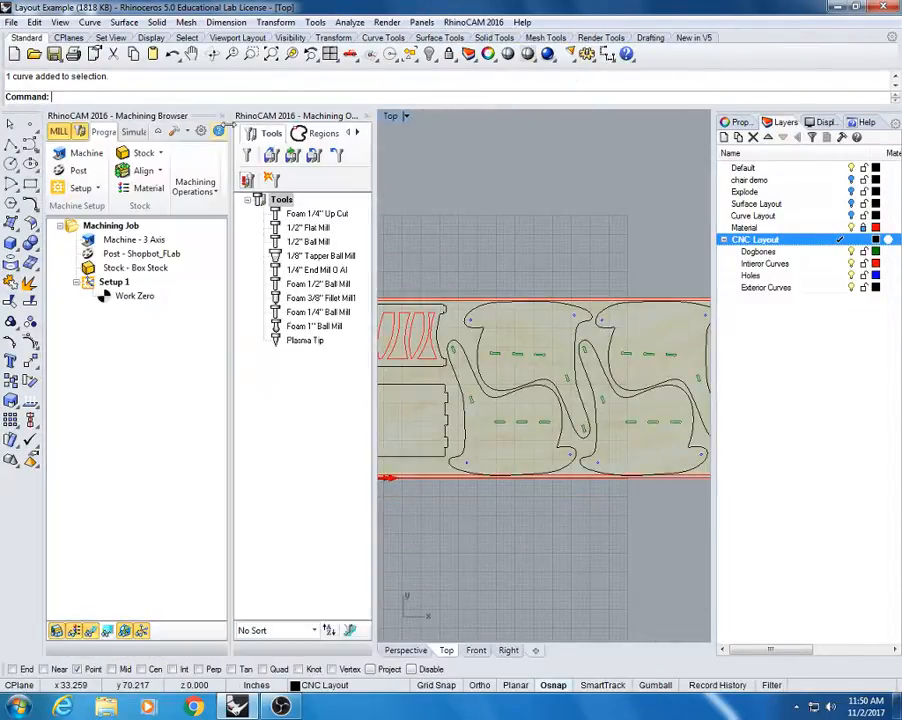
{"action": "left_click", "coordinate": [57, 135]}
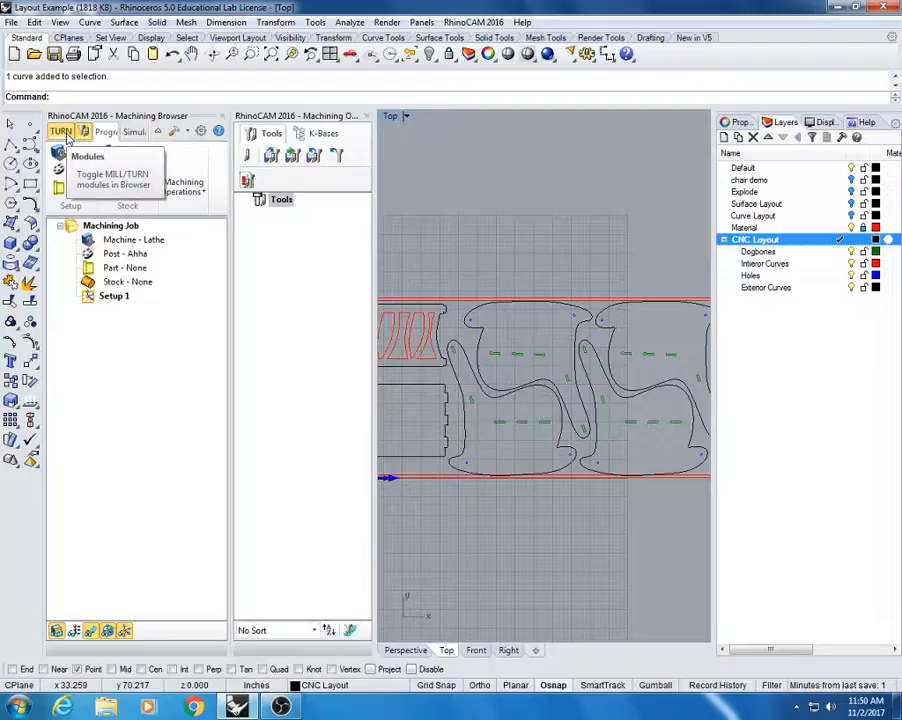
{"action": "left_click", "coordinate": [66, 136]}
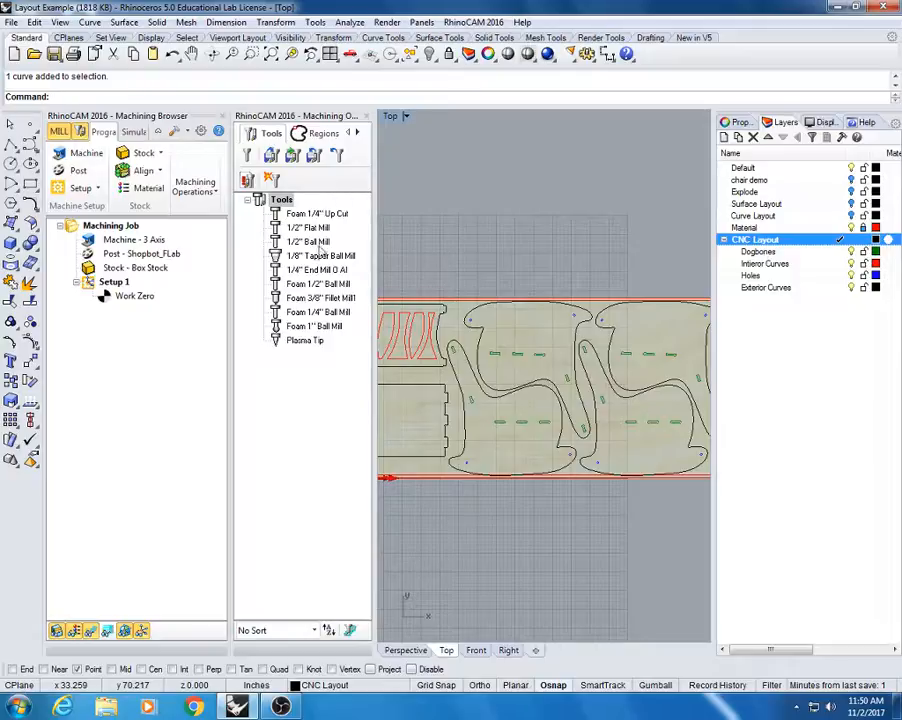
- Close the Machining Objects browser and bring the whole sheet layout into view beside the Machining Browser
{"action": "left_click", "coordinate": [367, 118]}
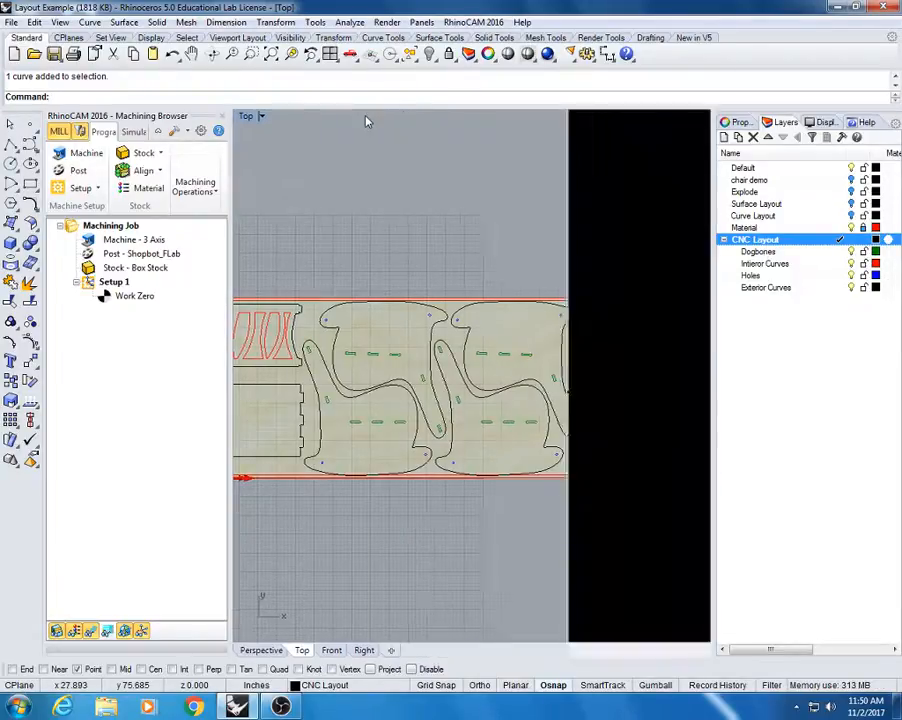
{"action": "scroll", "coordinate": [410, 168], "scroll_direction": "down", "scroll_amount": 3}
{"action": "right_click_drag", "start_coordinate": [433, 174], "coordinate": [389, 183]}
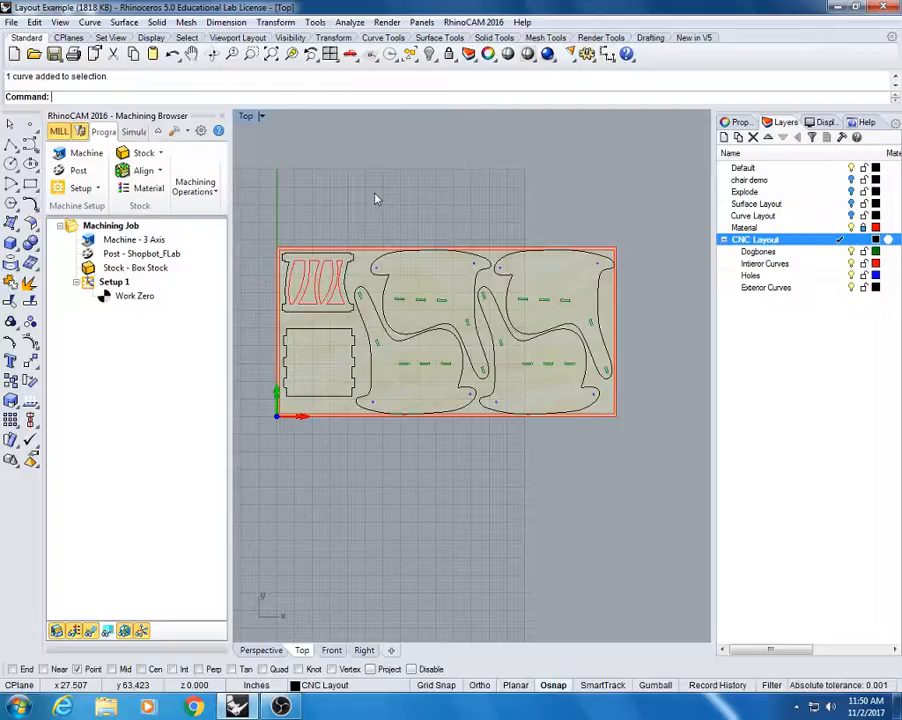
- Review the machining job's machine tool setup and accept the manual 3 Axis definition
{"action": "left_click", "coordinate": [88, 242]}
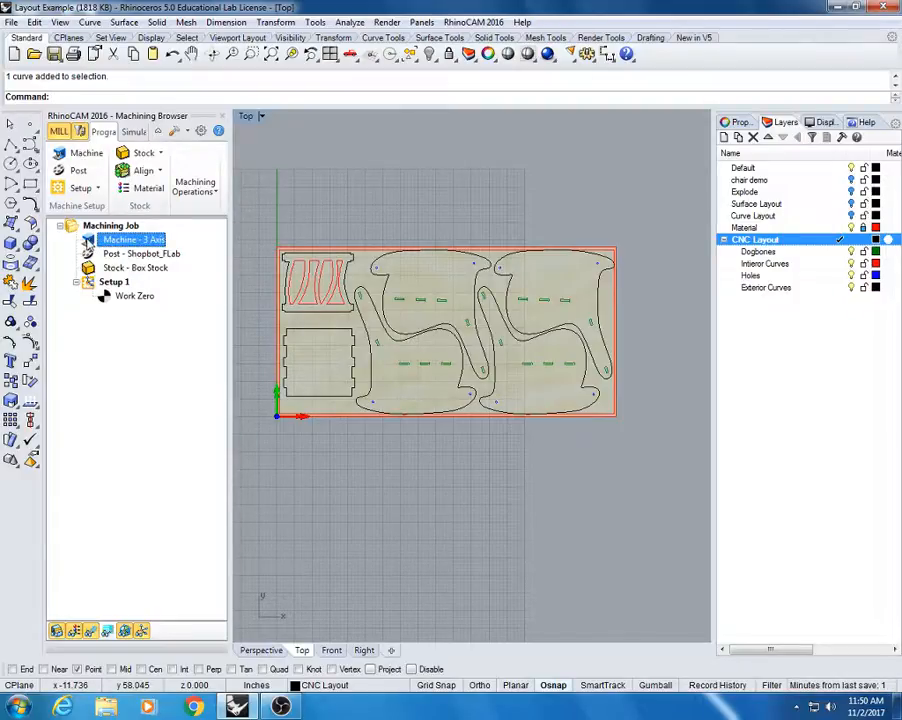
{"action": "double_click", "coordinate": [88, 242]}
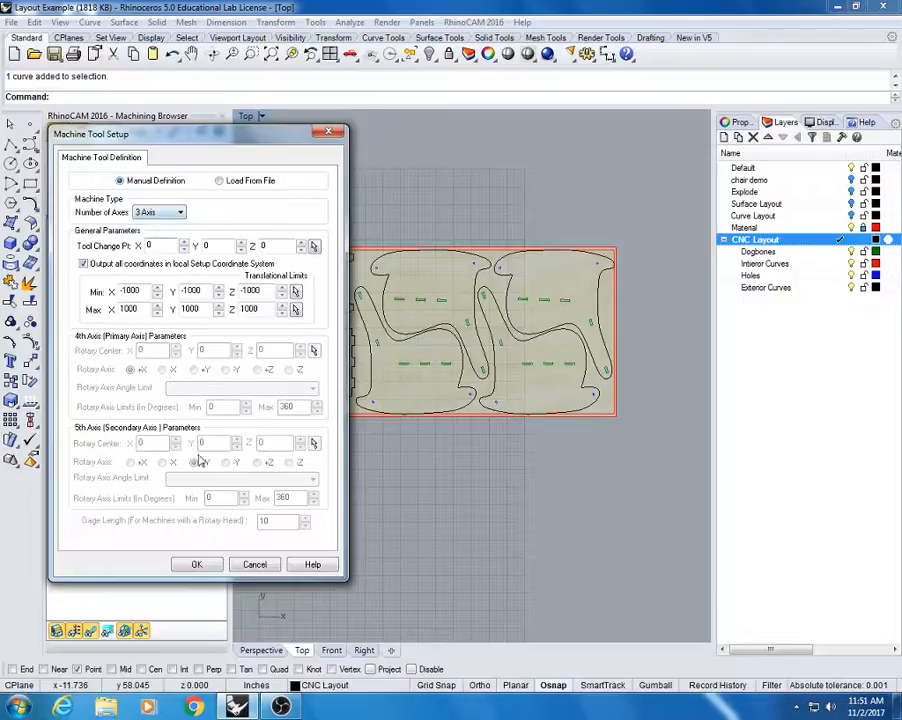
{"action": "left_click", "coordinate": [197, 564]}
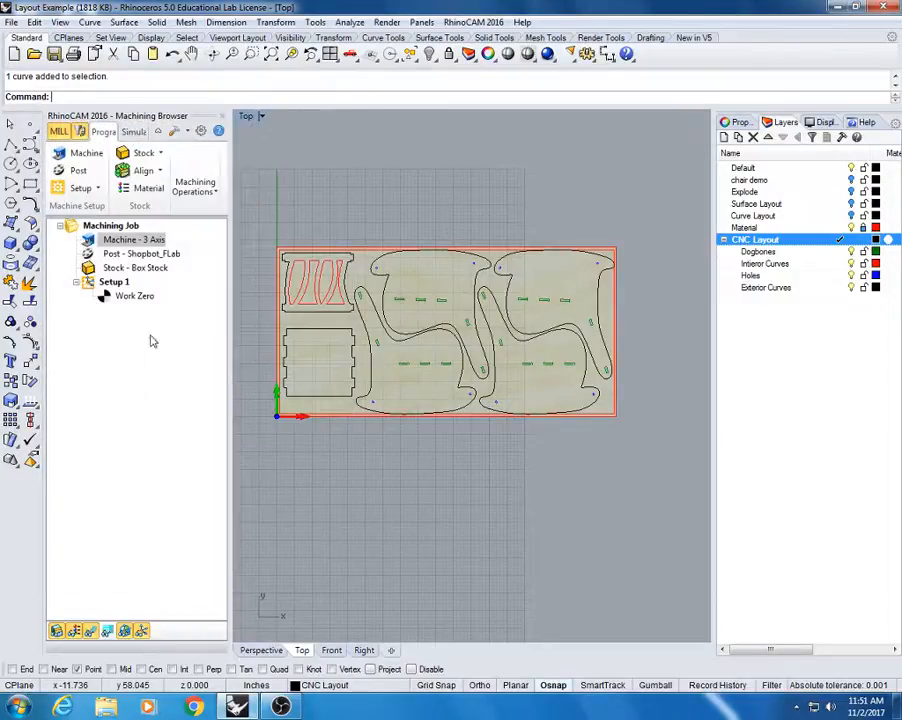
- Open the machining job's post-processor options and set the post-processor folder to Digi Fab on the Desktop
{"action": "left_click", "coordinate": [90, 255]}
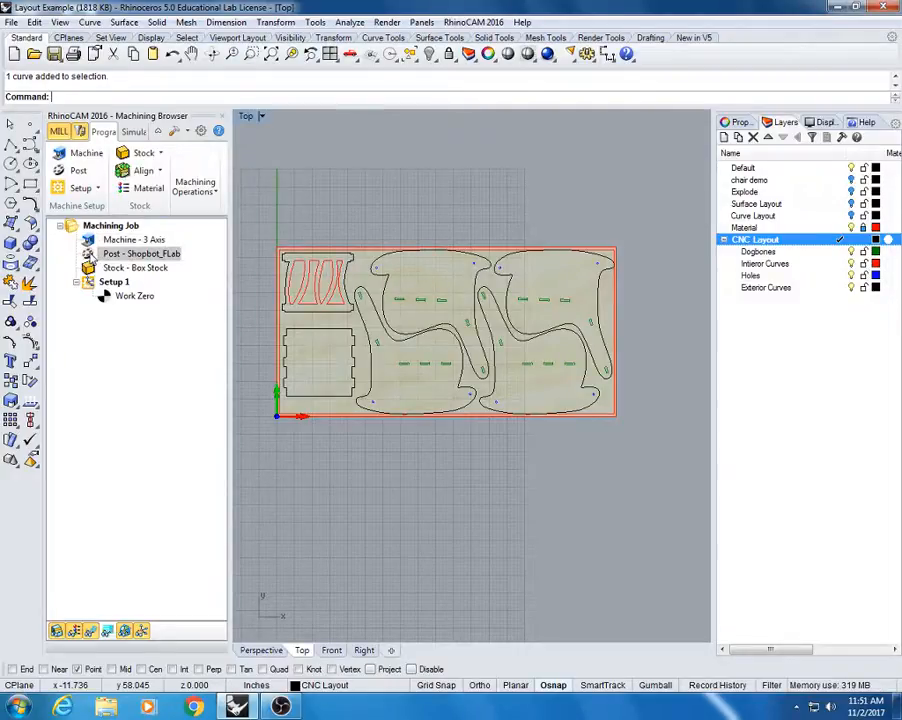
{"action": "double_click", "coordinate": [90, 255]}
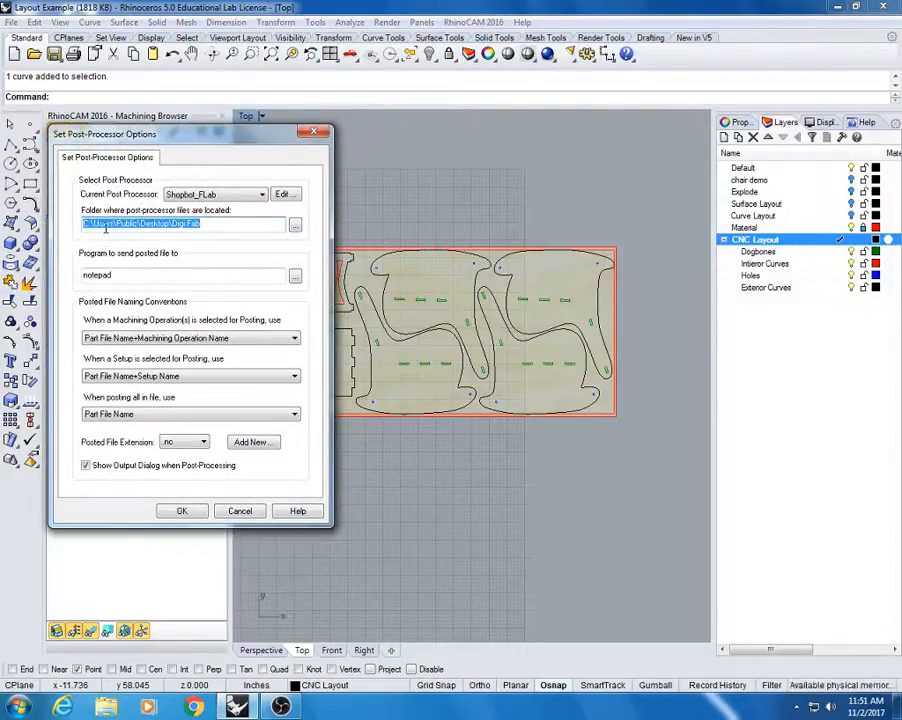
{"action": "left_click", "coordinate": [208, 223]}
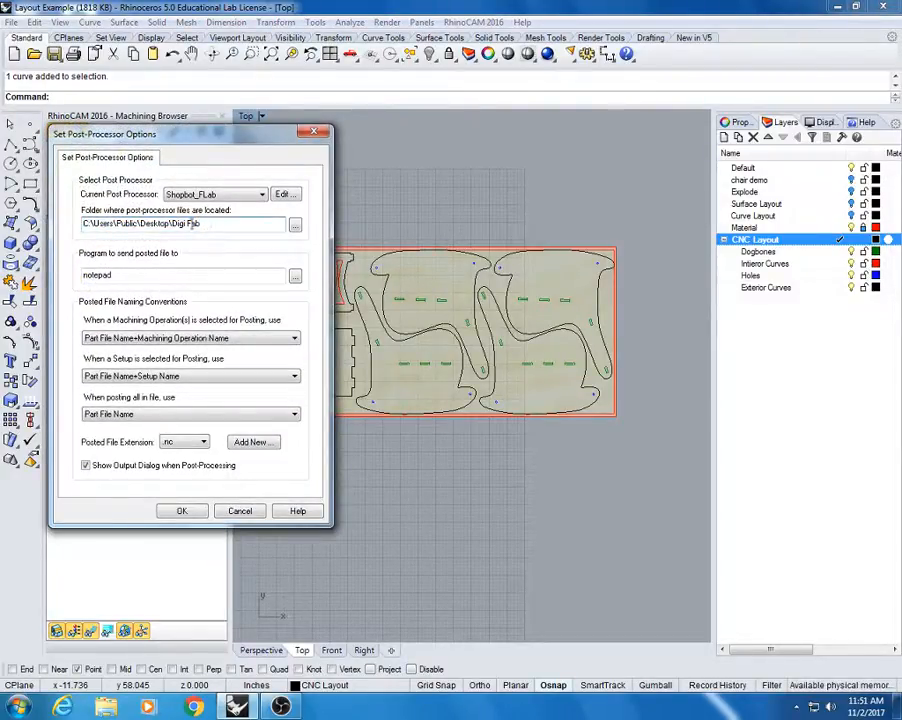
{"action": "left_click", "coordinate": [298, 227]}
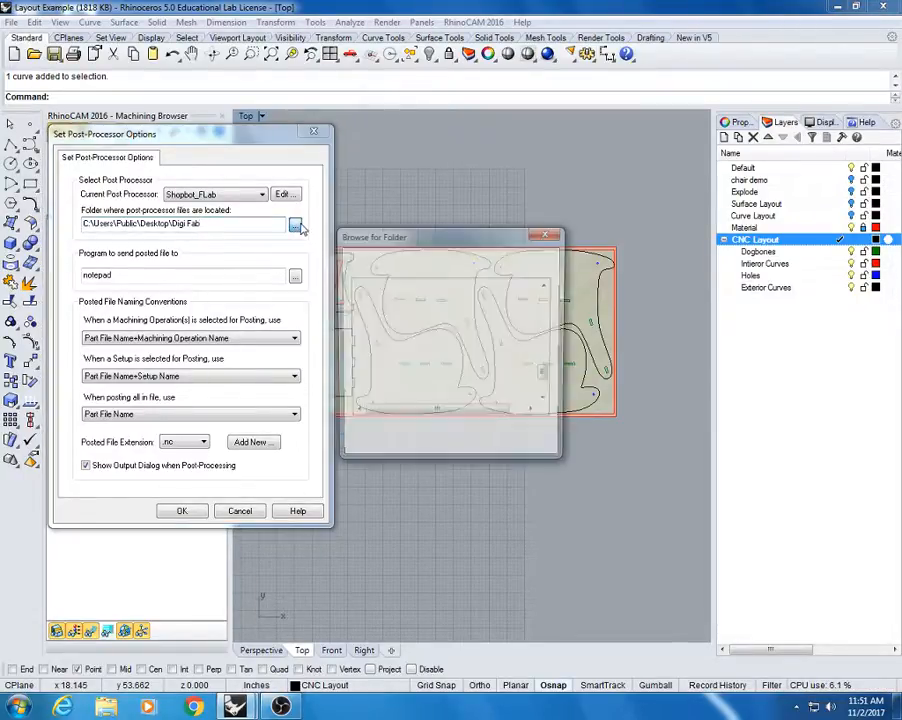
{"action": "left_click_drag", "start_coordinate": [546, 376], "coordinate": [526, 286]}
{"action": "left_click", "coordinate": [360, 361]}
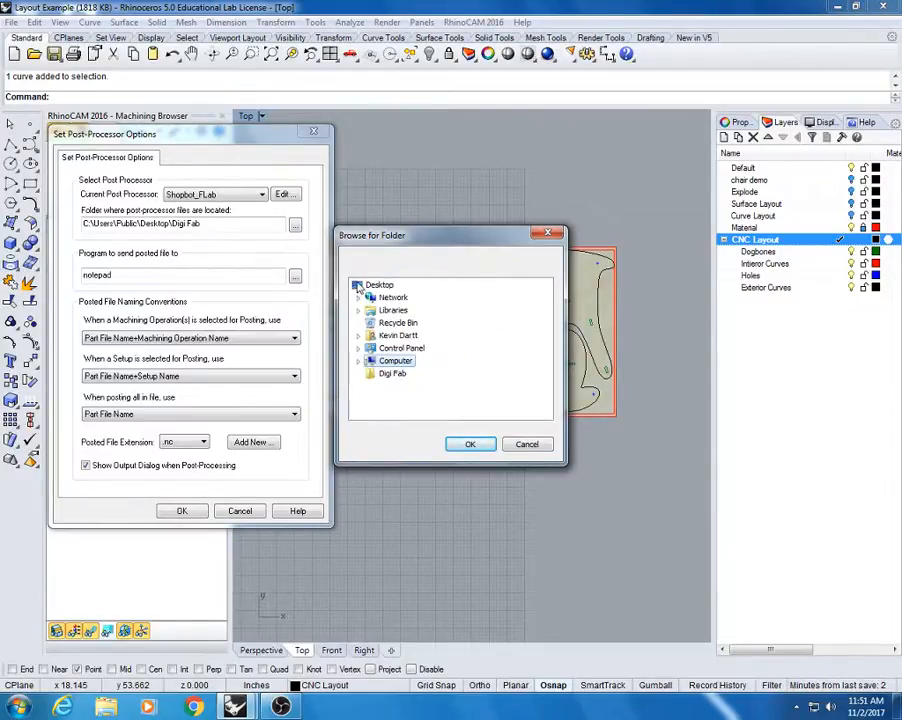
{"action": "left_click", "coordinate": [392, 375]}
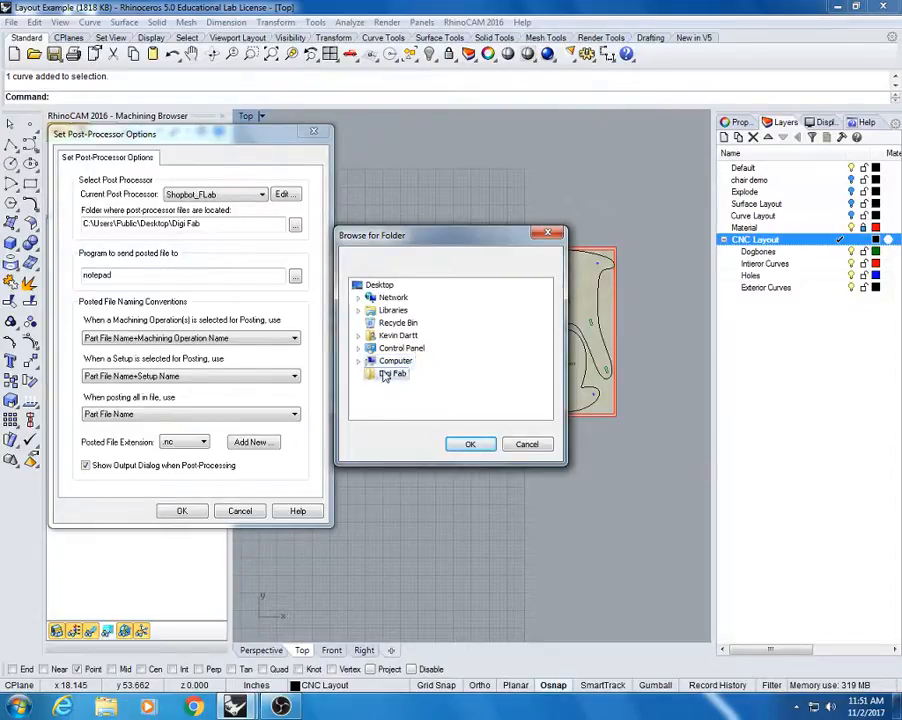
{"action": "left_click", "coordinate": [471, 447]}
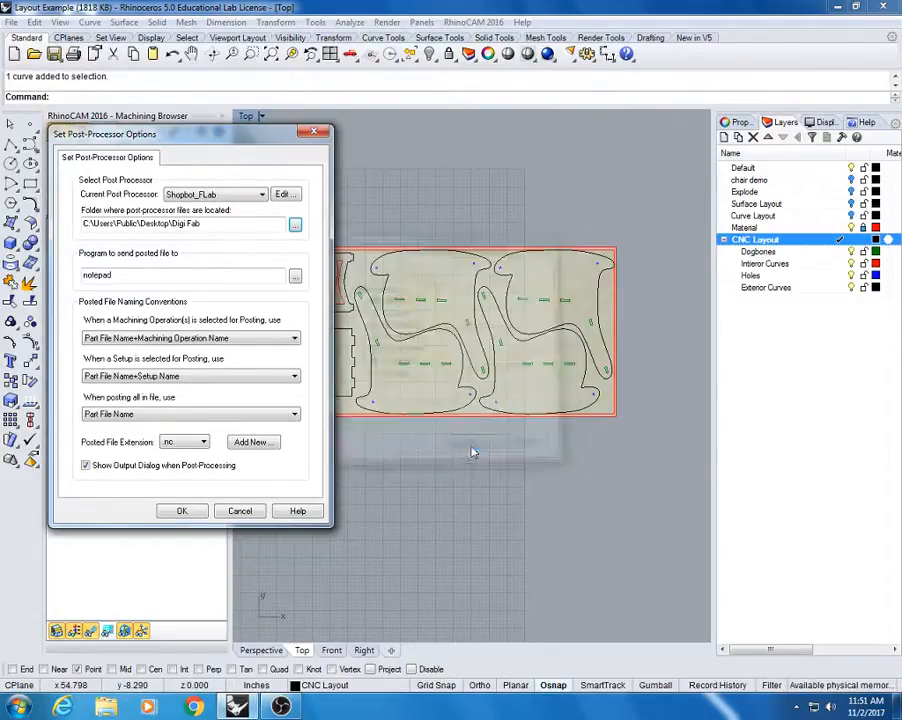
- Choose Shopbot_FLab as the current post-processor with the .nc posted file extension, and accept the options
{"action": "left_click", "coordinate": [264, 196]}
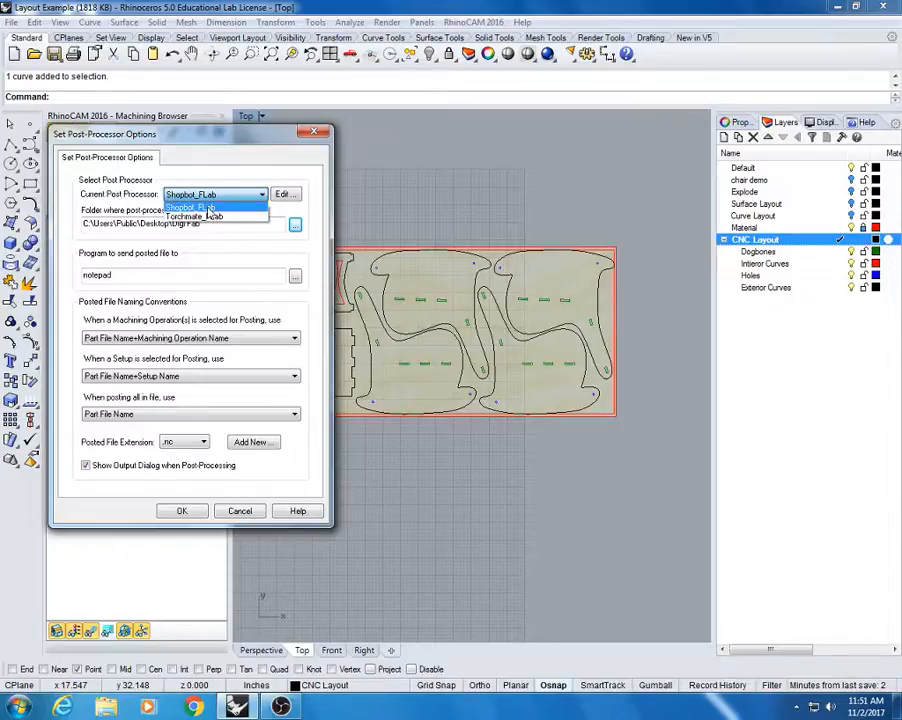
{"action": "left_click", "coordinate": [148, 210]}
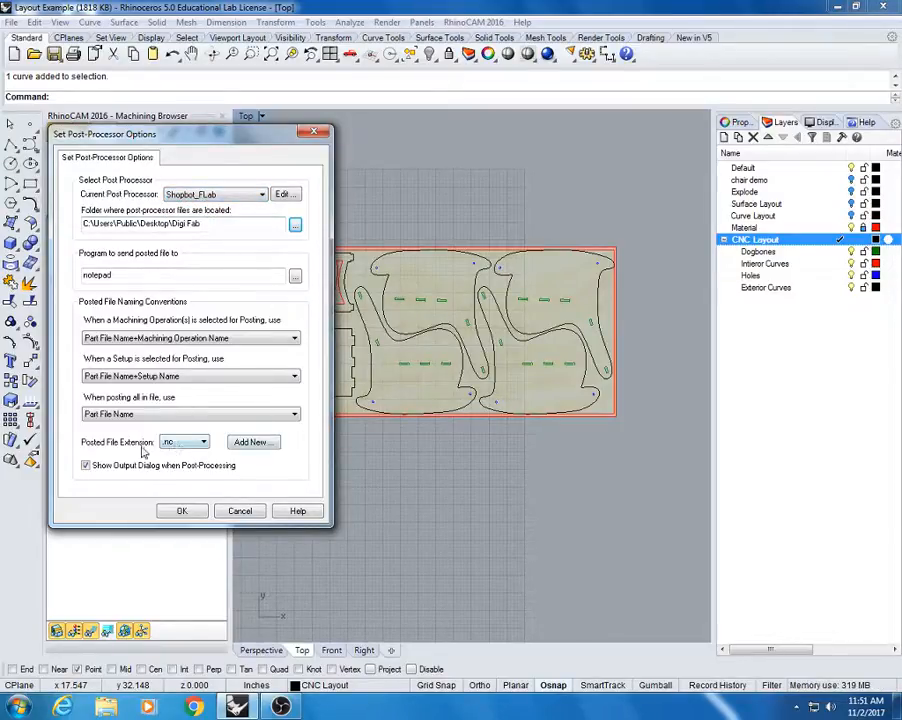
{"action": "left_click", "coordinate": [179, 443]}
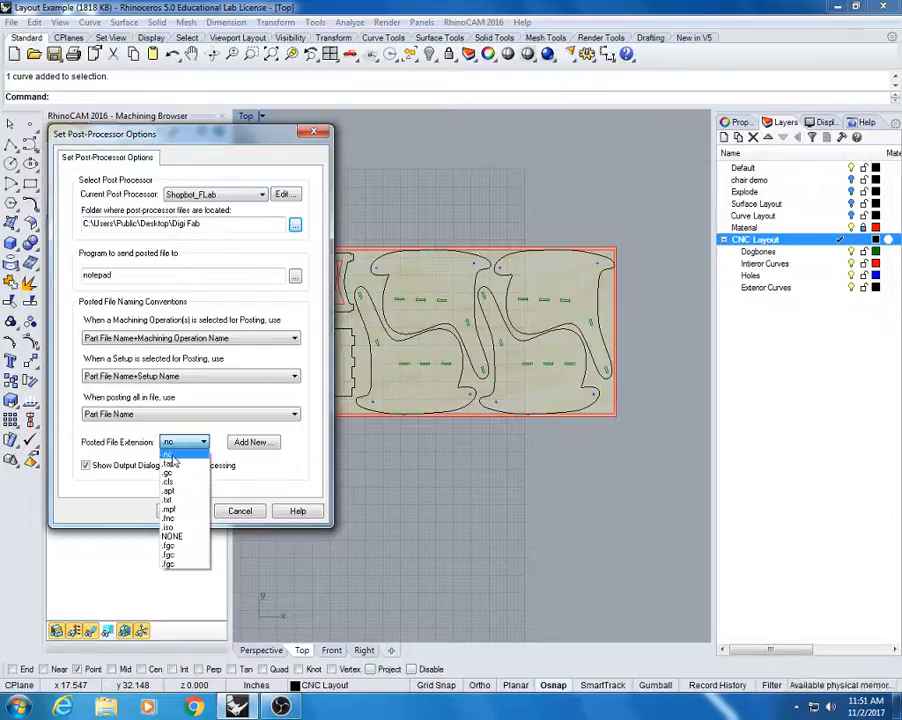
{"action": "left_click", "coordinate": [171, 457]}
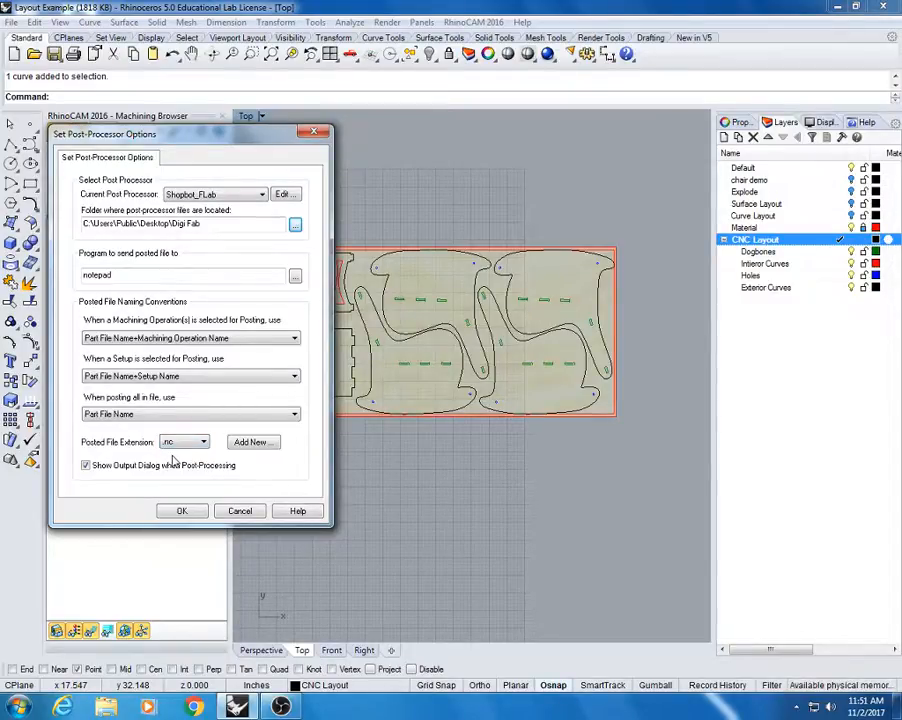
{"action": "left_click", "coordinate": [181, 512]}
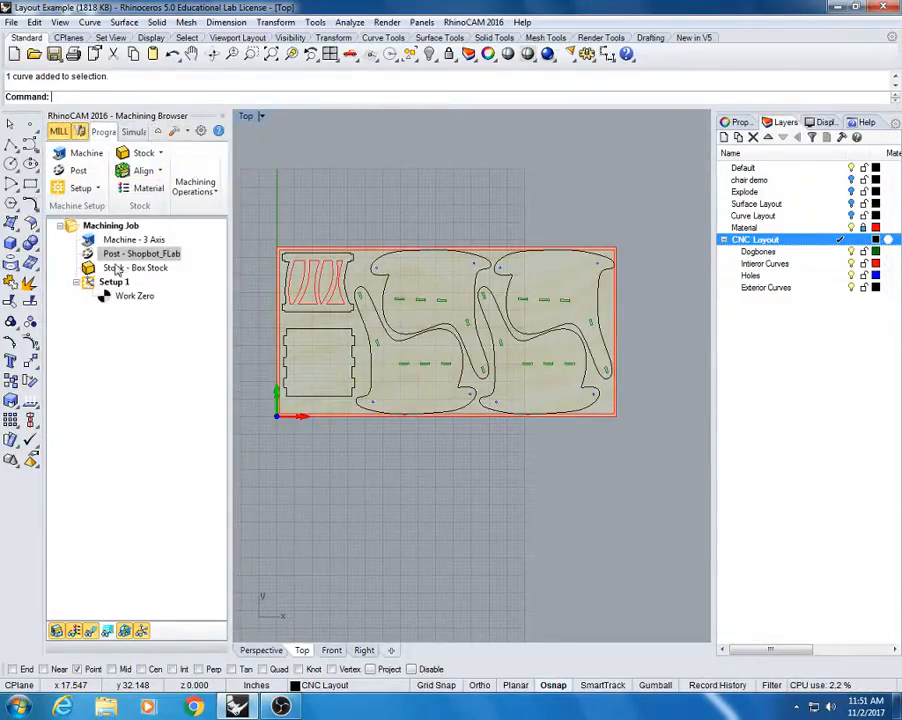
- Examine the sheet's origin corner in the Top view, and inspect the whole layout in a maximized Perspective view
{"action": "right_click_drag", "start_coordinate": [327, 254], "coordinate": [335, 239]}
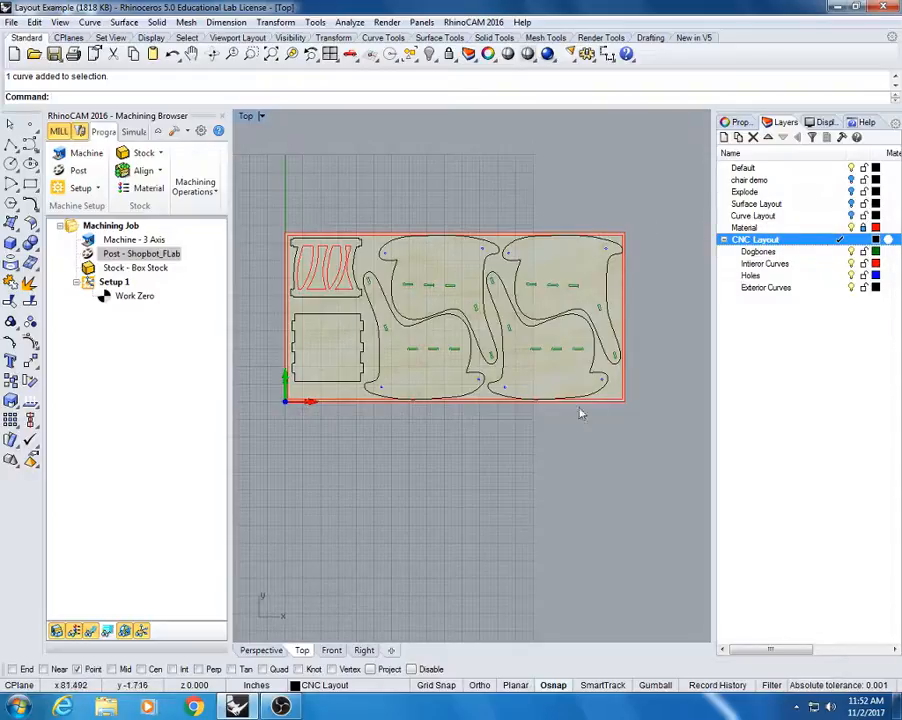
{"action": "scroll", "coordinate": [316, 388], "scroll_direction": "up", "scroll_amount": 4}
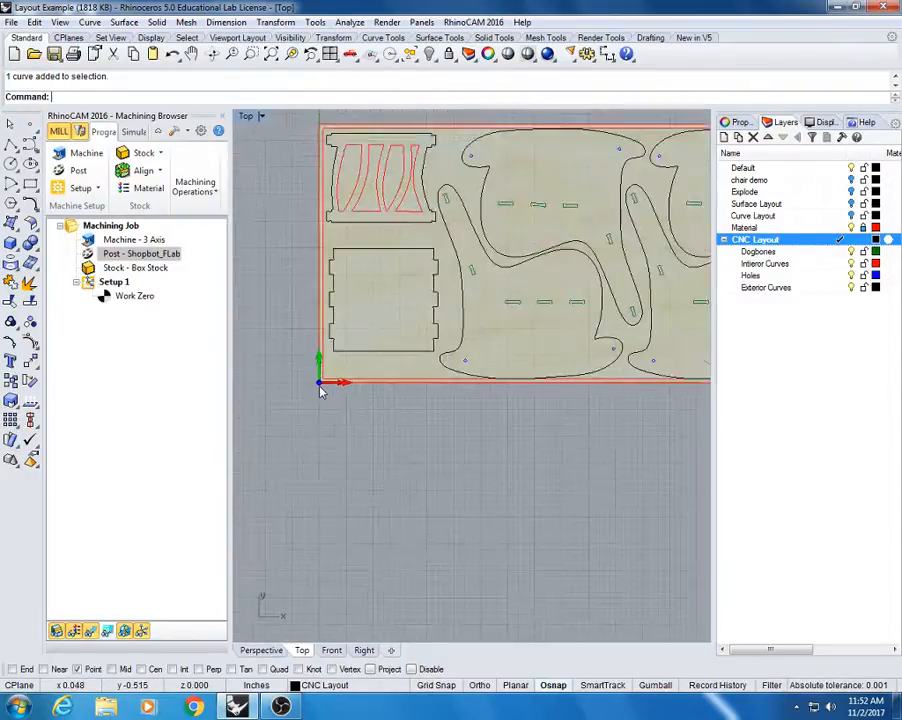
{"action": "scroll", "coordinate": [316, 385], "scroll_direction": "up", "scroll_amount": 4}
{"action": "scroll", "coordinate": [316, 385], "scroll_direction": "down", "scroll_amount": 6}
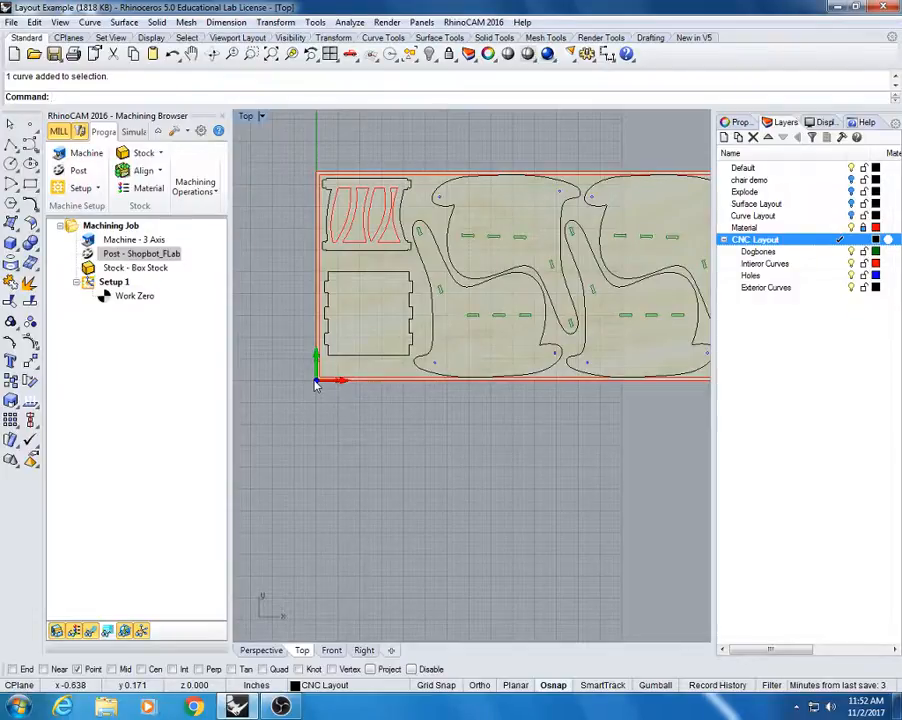
{"action": "right_click_drag", "start_coordinate": [336, 384], "coordinate": [309, 408]}
{"action": "right_click_drag", "start_coordinate": [639, 312], "coordinate": [624, 326]}
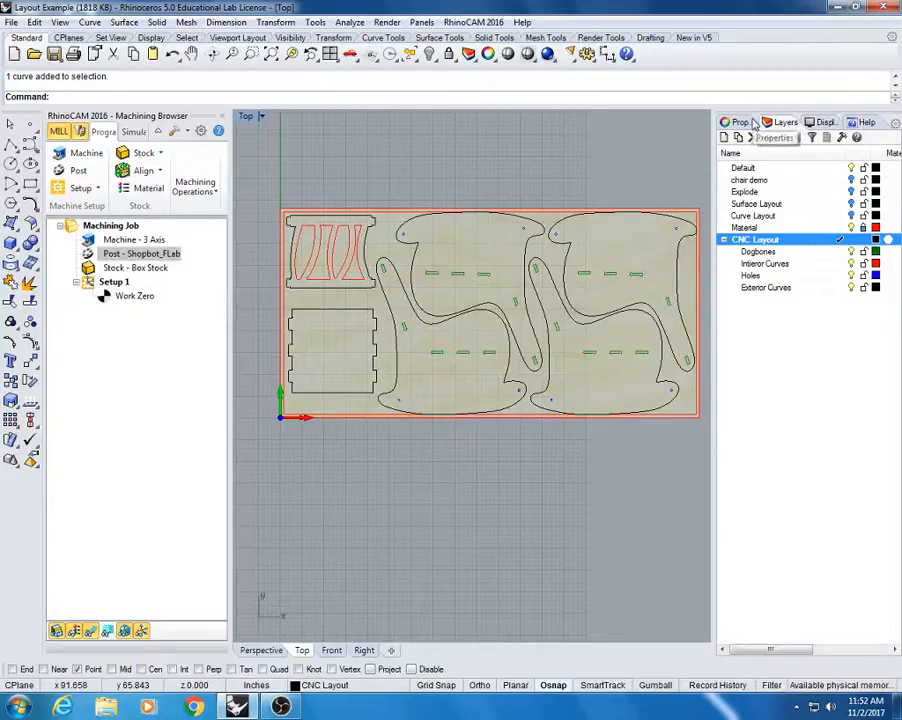
{"action": "left_click", "coordinate": [330, 54]}
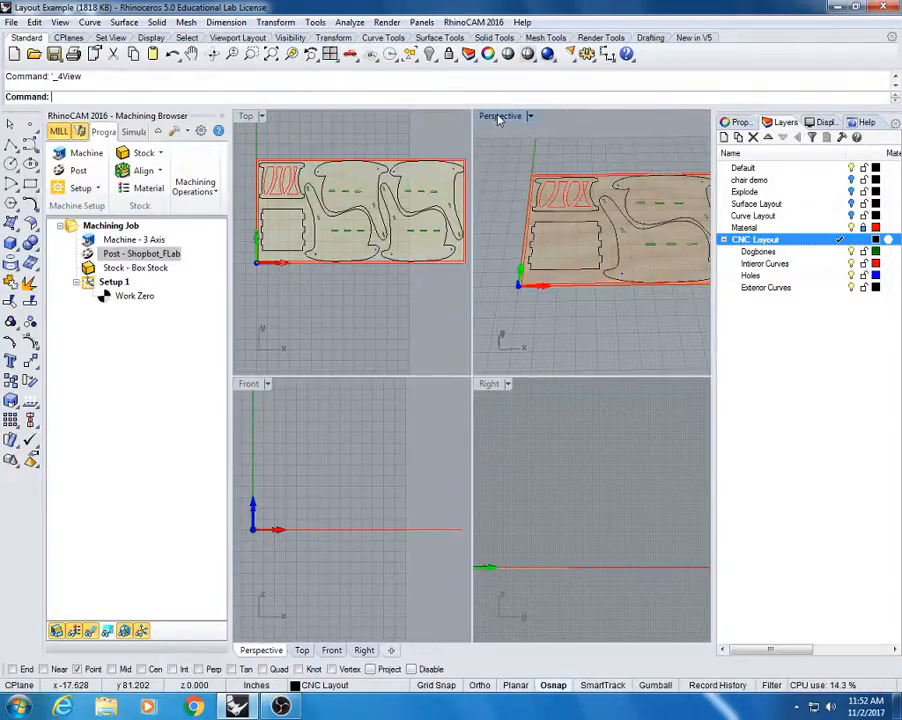
{"action": "double_click", "coordinate": [500, 116]}
{"action": "right_click_drag", "start_coordinate": [385, 328], "coordinate": [463, 312]}
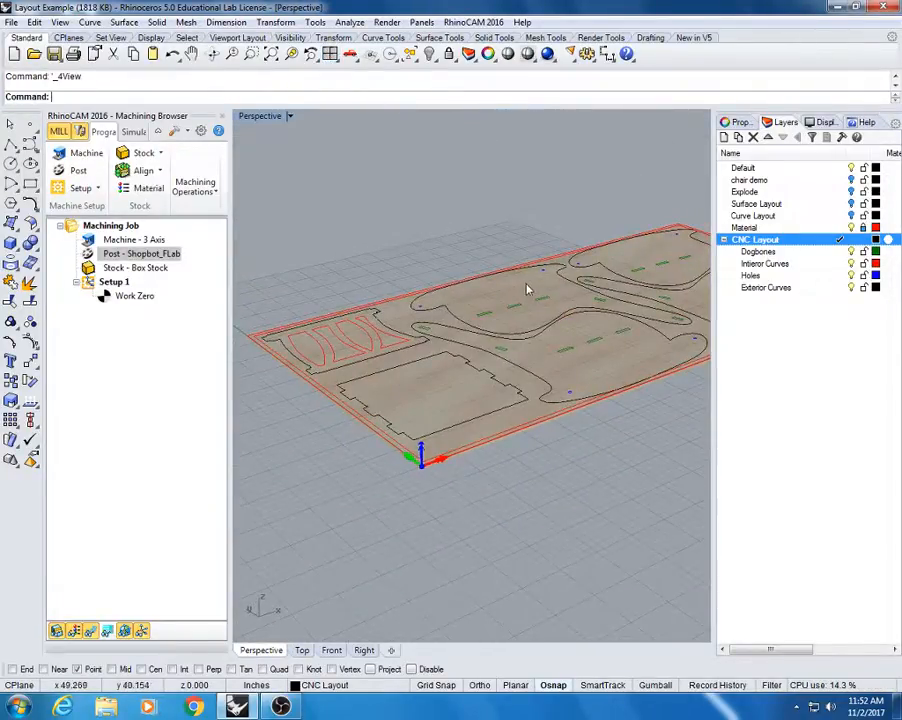
{"action": "right_click_drag", "start_coordinate": [527, 290], "coordinate": [461, 362]}
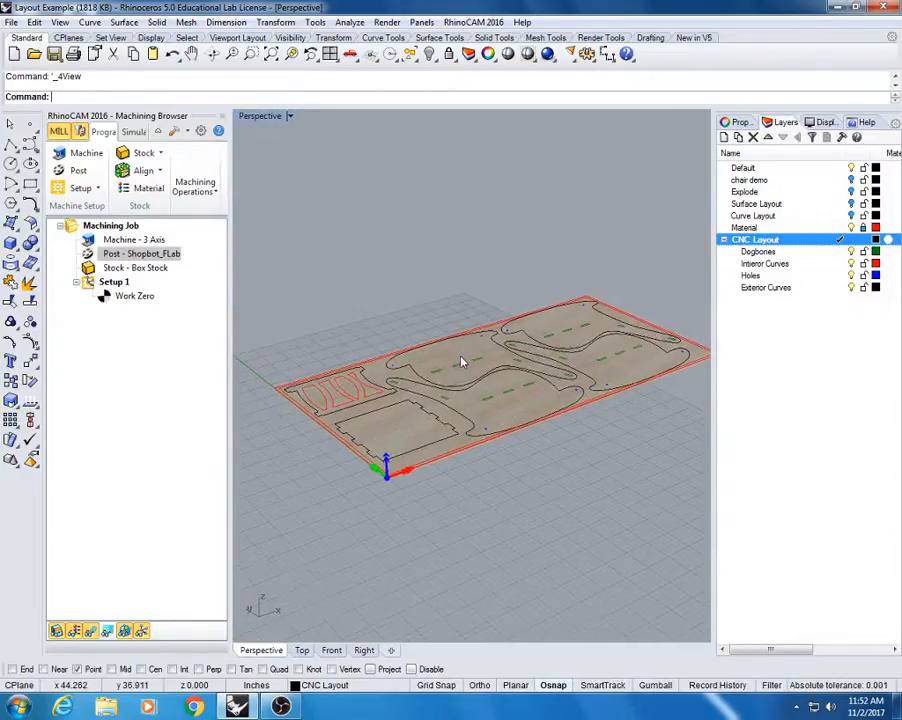
- Open the box stock definition, copy the model bounding box into it, and check its height and Zc values
{"action": "double_click", "coordinate": [89, 268]}
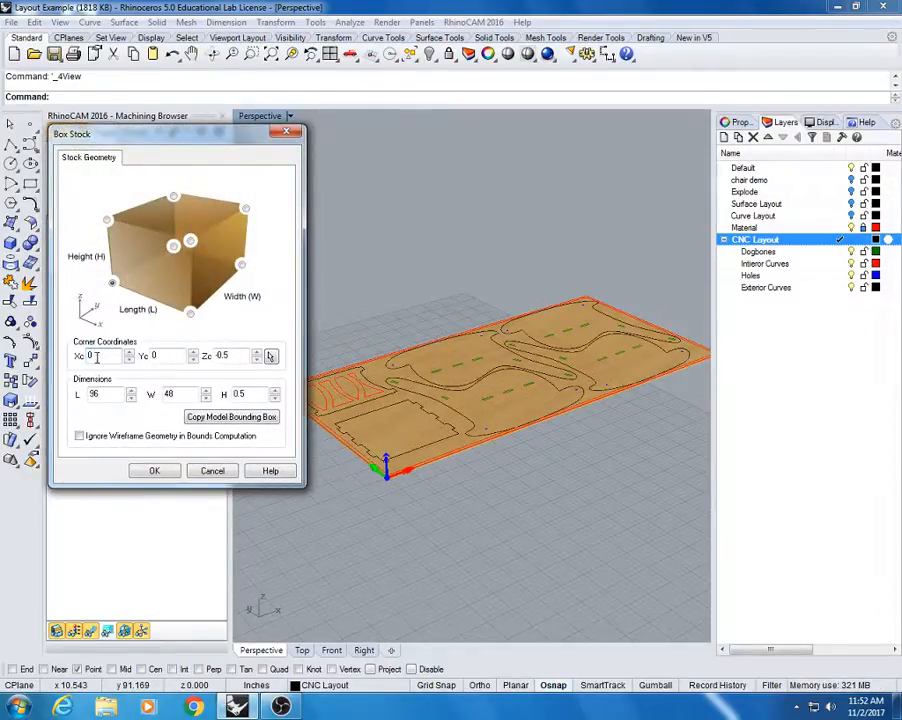
{"action": "left_click", "coordinate": [238, 419]}
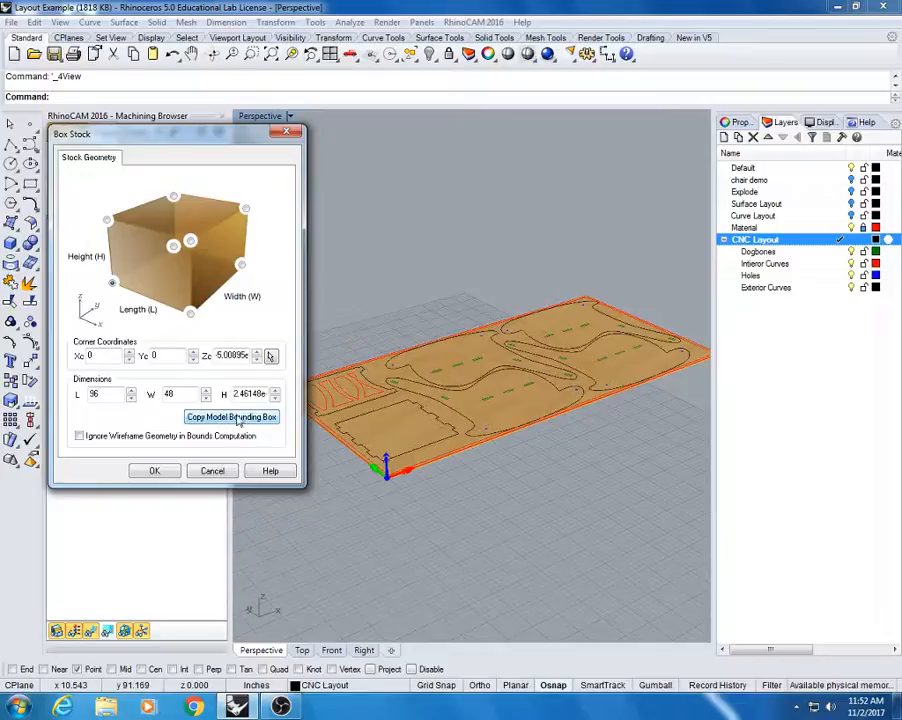
{"action": "left_click", "coordinate": [270, 356]}
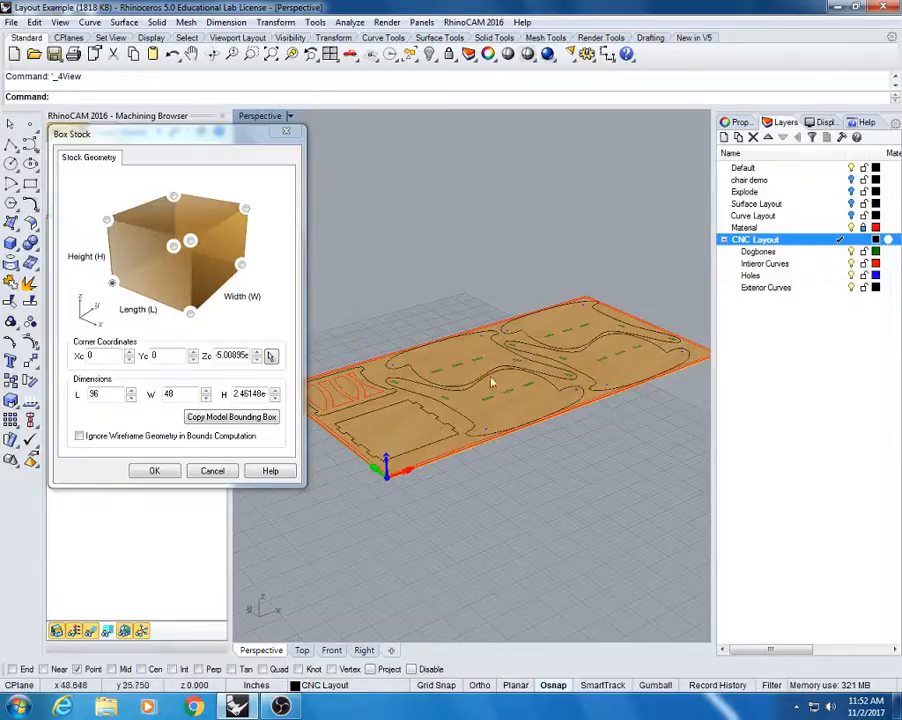
{"action": "right_click_drag", "start_coordinate": [505, 352], "coordinate": [490, 417]}
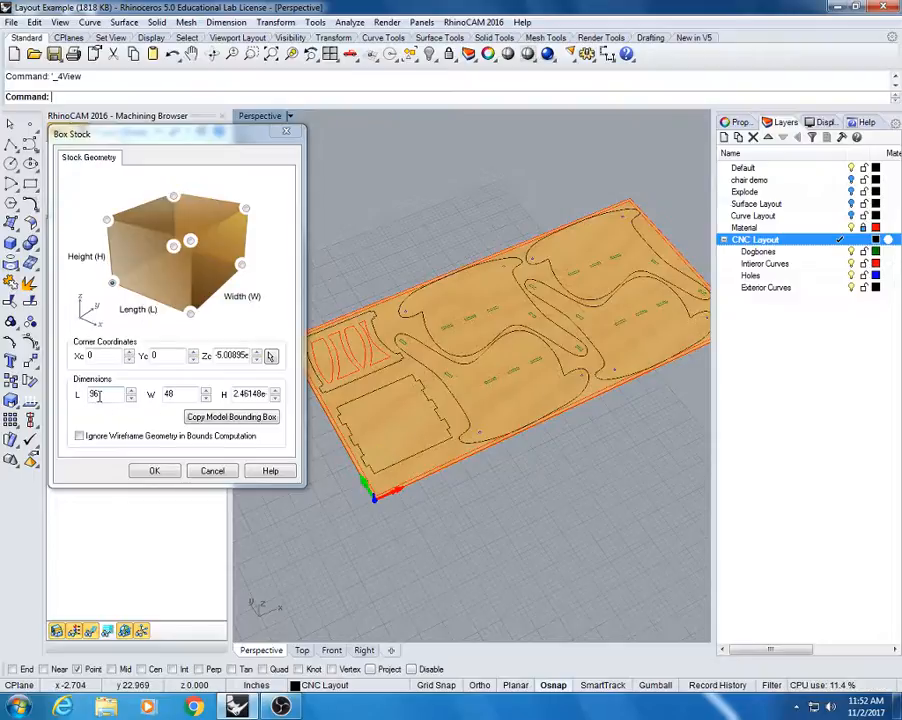
{"action": "left_click_drag", "start_coordinate": [235, 395], "coordinate": [291, 397]}
{"action": "left_click", "coordinate": [251, 393]}
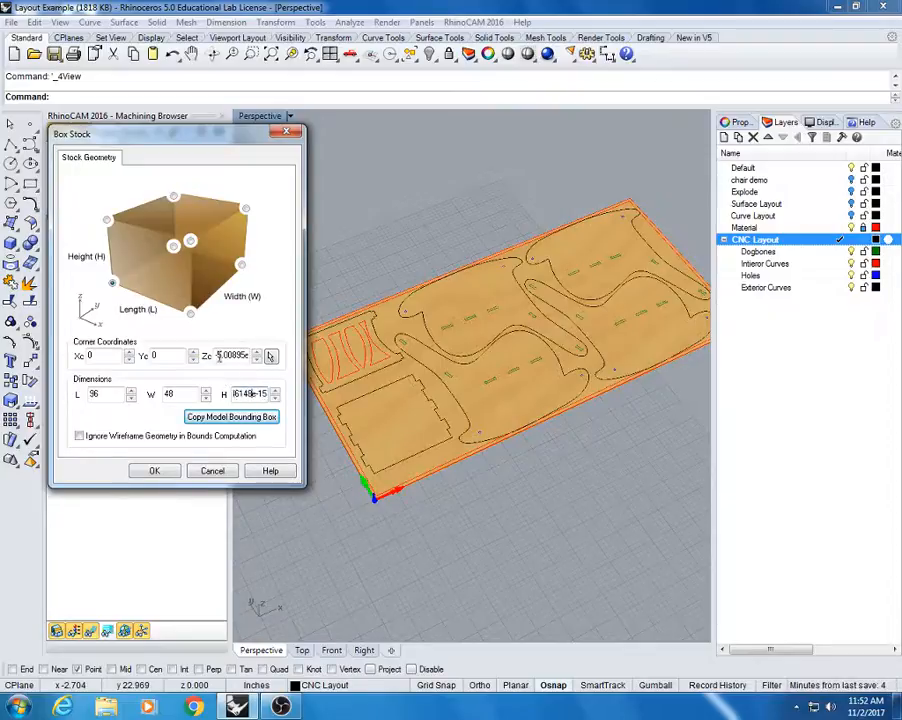
{"action": "left_click_drag", "start_coordinate": [217, 356], "coordinate": [268, 361]}
{"action": "double_click", "coordinate": [224, 357]}
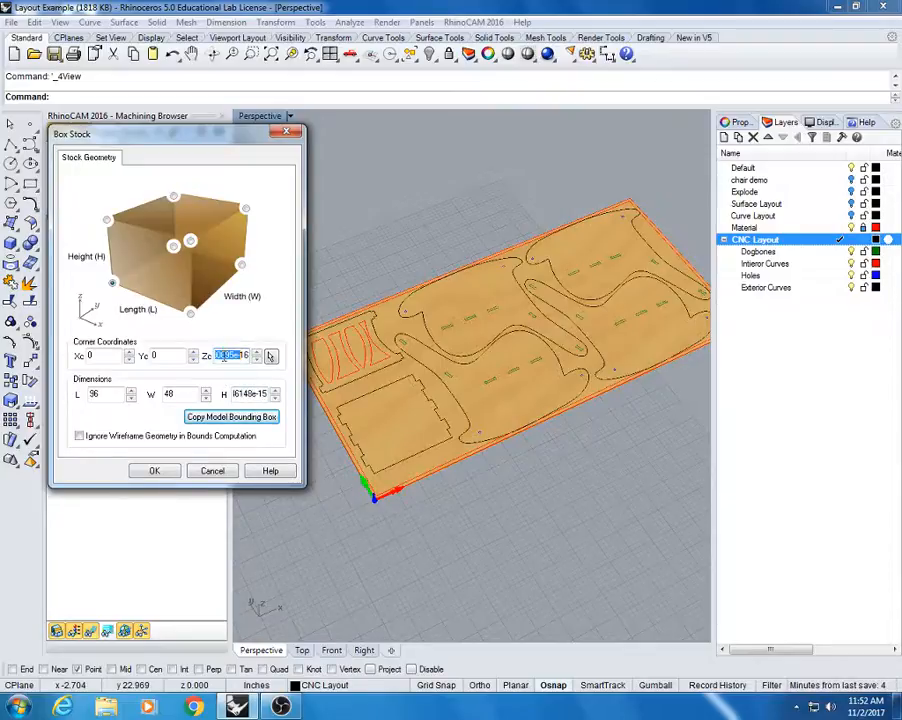
- Anchor the box stock at the upper corner directly above its current base corner, and set Zc to 0
{"action": "right_click_drag", "start_coordinate": [411, 462], "coordinate": [468, 405]}
{"action": "scroll", "coordinate": [397, 485], "scroll_direction": "up", "scroll_amount": 1}
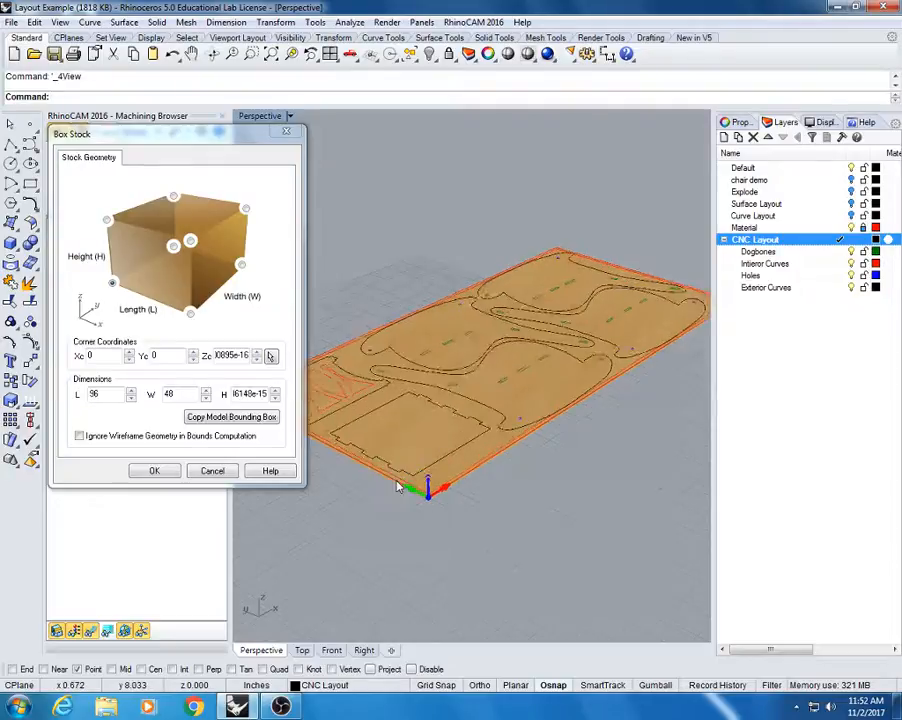
{"action": "scroll", "coordinate": [397, 483], "scroll_direction": "up", "scroll_amount": 5}
{"action": "right_click_drag", "start_coordinate": [403, 491], "coordinate": [419, 469]}
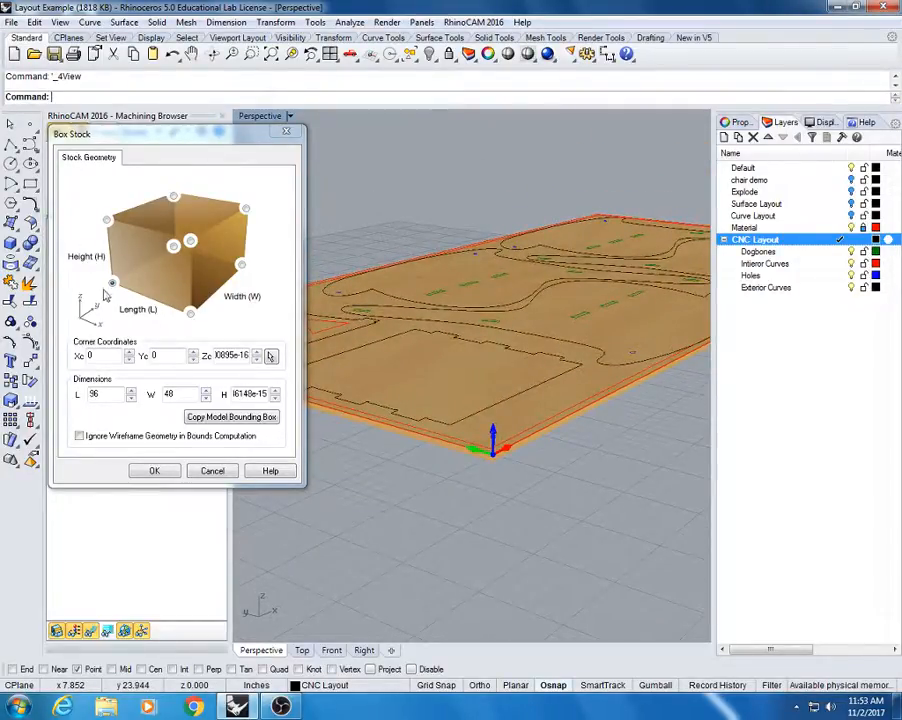
{"action": "left_click", "coordinate": [109, 223]}
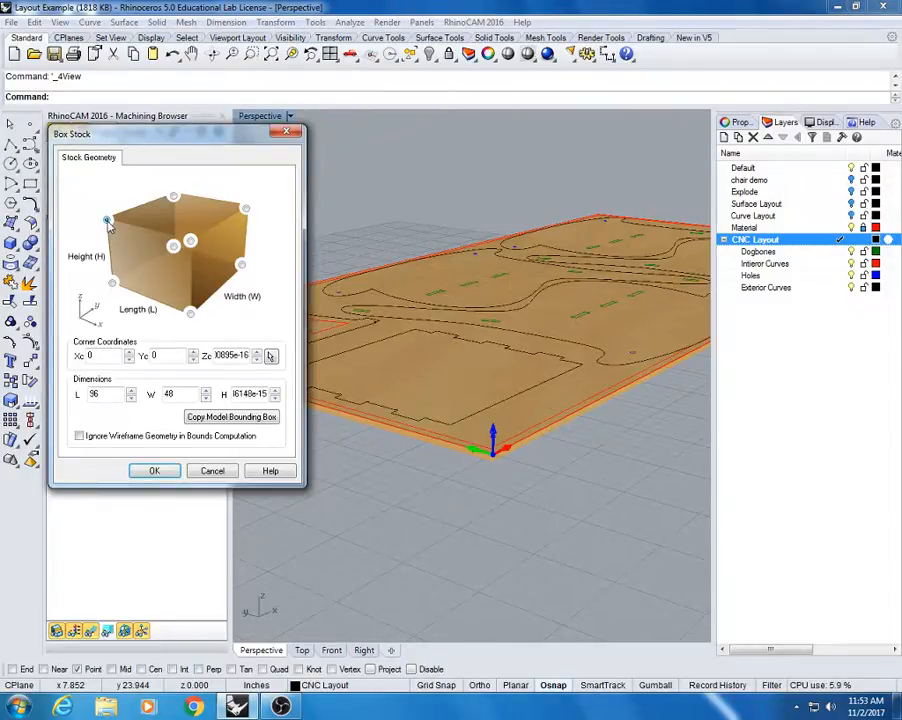
{"action": "double_click", "coordinate": [246, 395]}
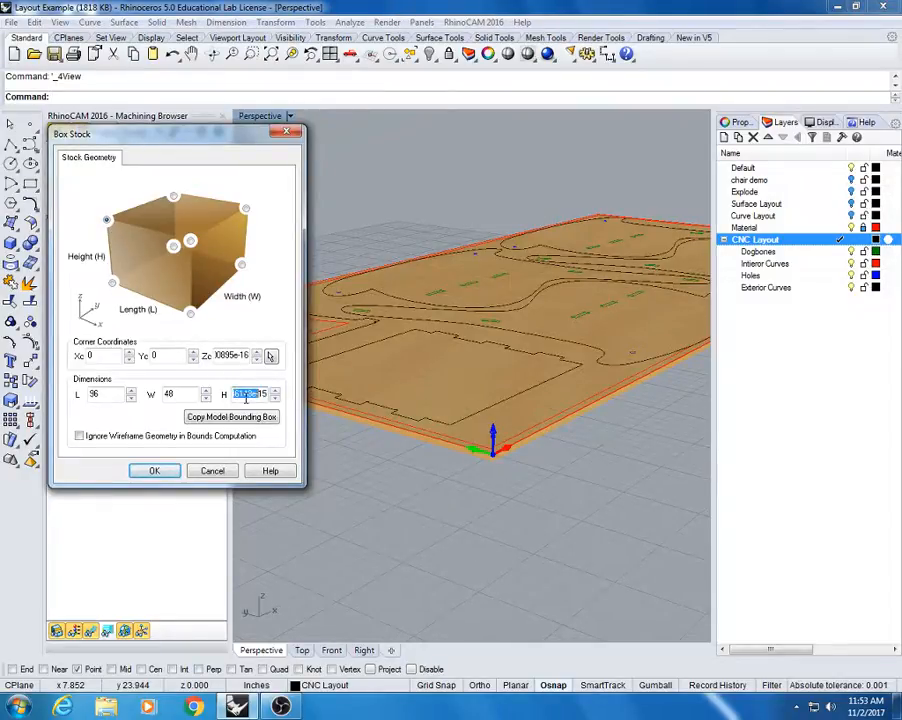
{"action": "left_click", "coordinate": [246, 397]}
{"action": "double_click", "coordinate": [236, 356]}
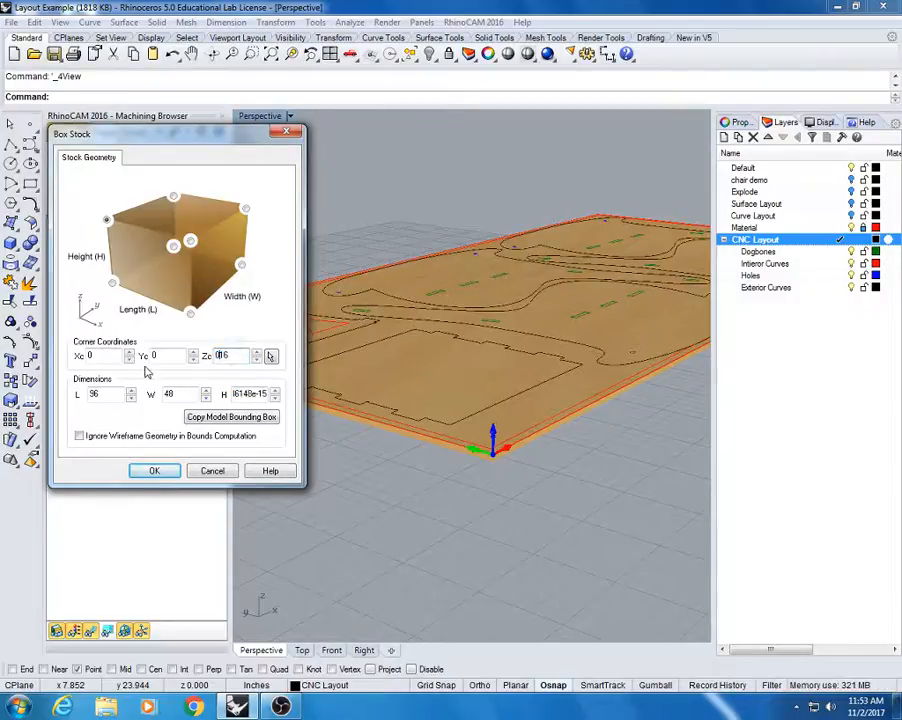
{"action": "type", "text": "0"}
- Set the box stock height to .5 inches and accept the stock definition
{"action": "left_click_drag", "start_coordinate": [243, 394], "coordinate": [312, 400]}
{"action": "key", "text": "BackSpace"}
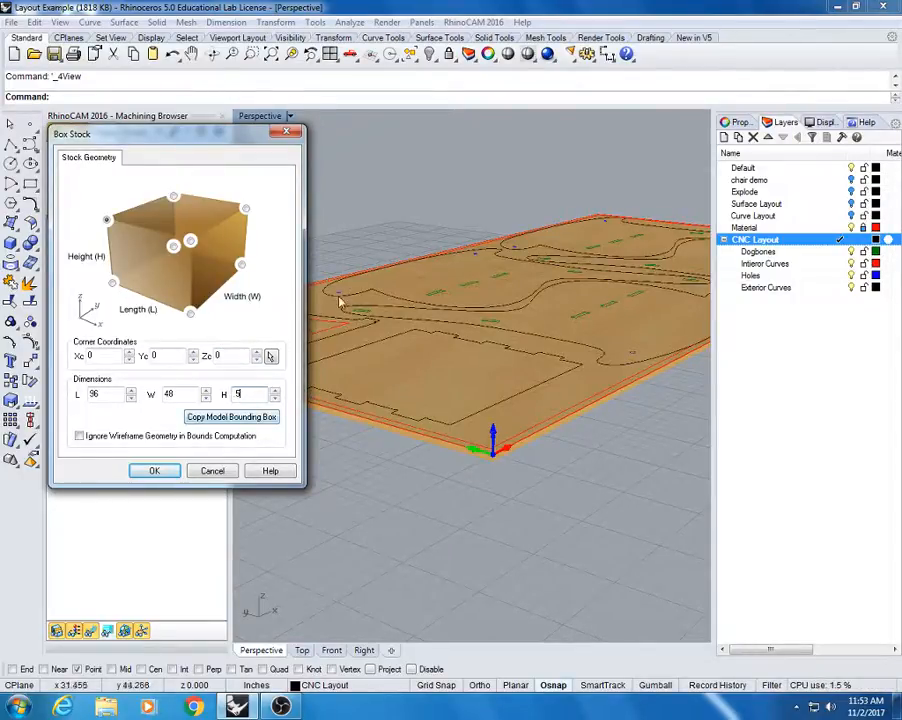
{"action": "left_click", "coordinate": [153, 471]}
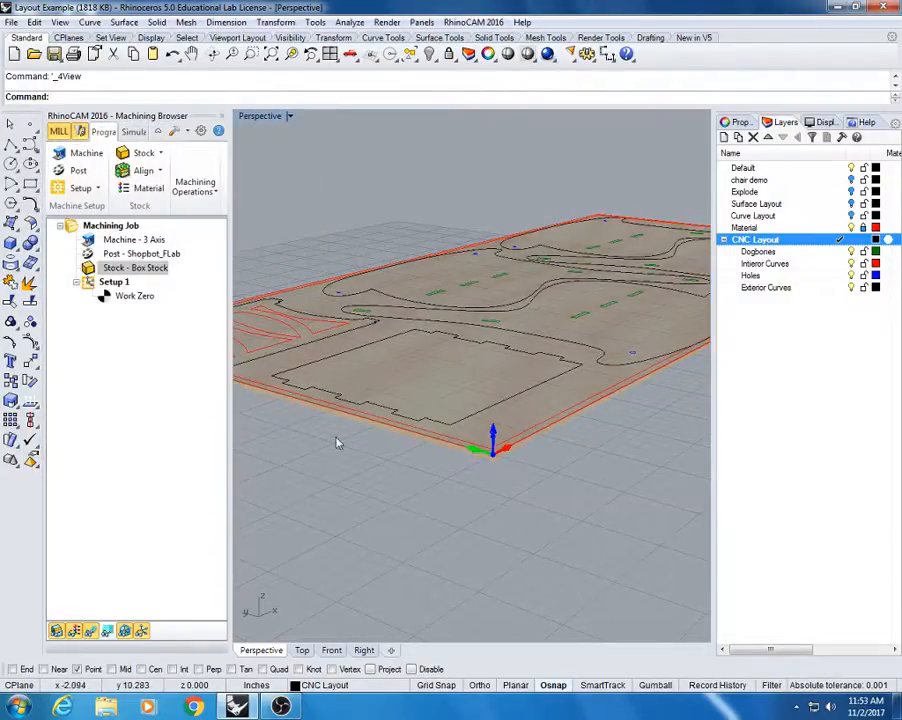
- Reopen the box stock definition, check its corner coordinates and height against the sheet's edge, and close it without changes
{"action": "right_click_drag", "start_coordinate": [337, 443], "coordinate": [440, 435]}
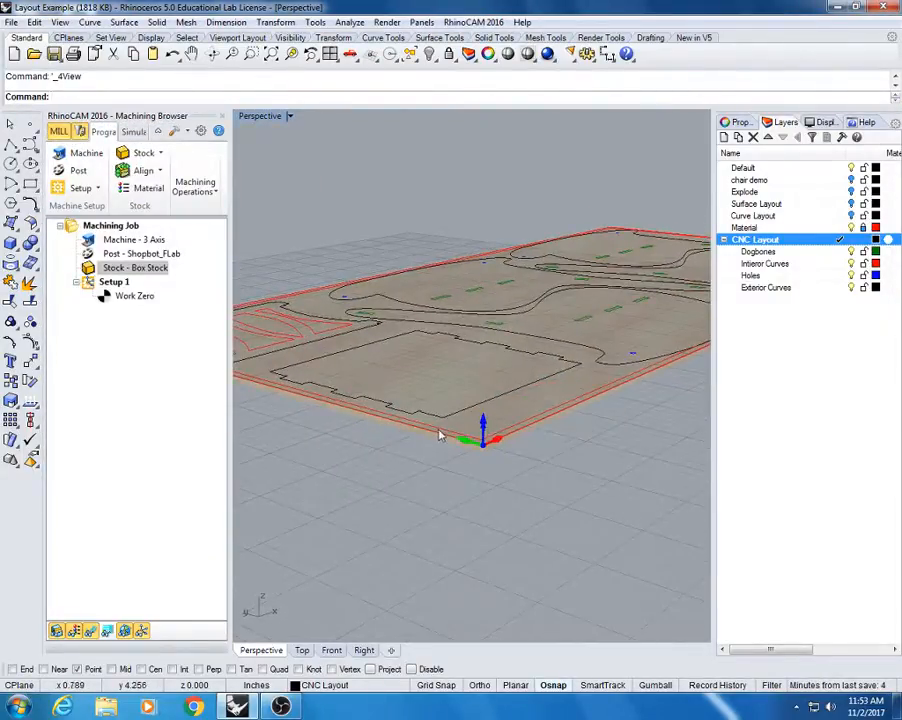
{"action": "scroll", "coordinate": [487, 458], "scroll_direction": "up", "scroll_amount": 3}
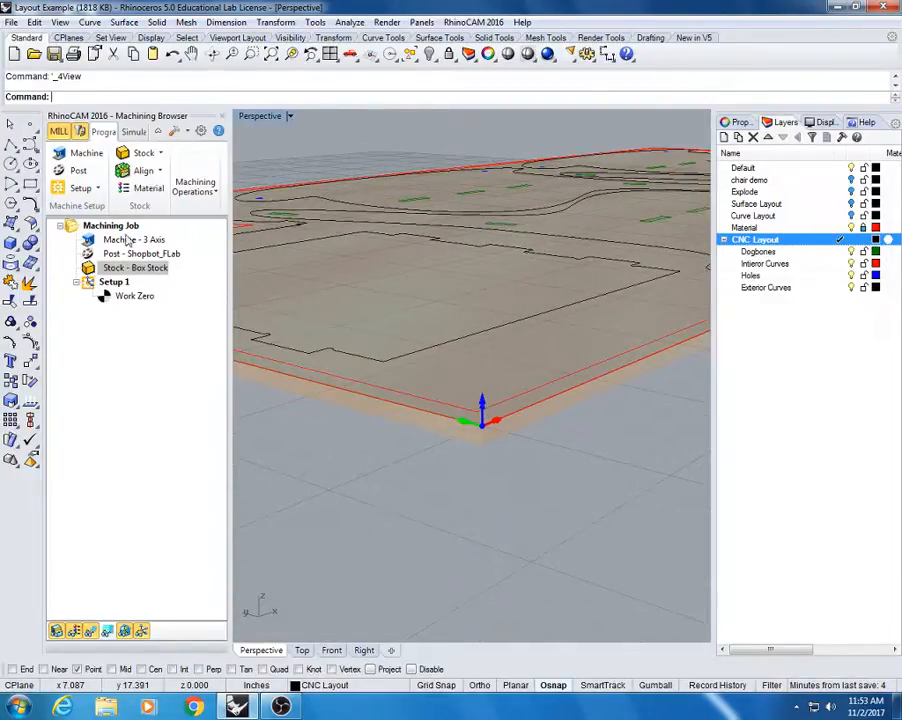
{"action": "double_click", "coordinate": [130, 267]}
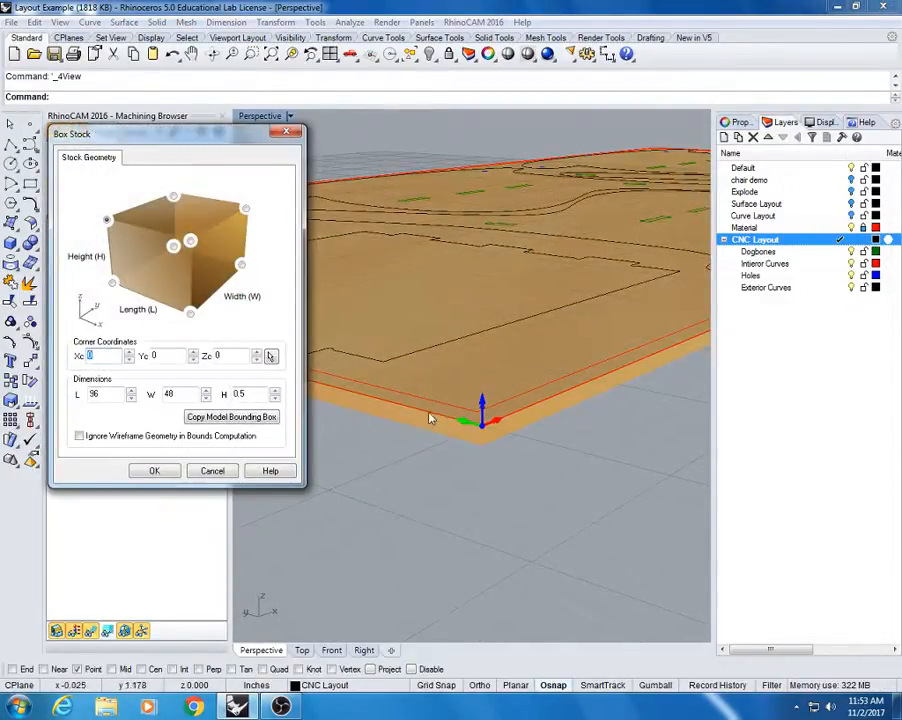
{"action": "right_click_drag", "start_coordinate": [429, 415], "coordinate": [466, 433]}
{"action": "scroll", "coordinate": [471, 439], "scroll_direction": "down", "scroll_amount": 3}
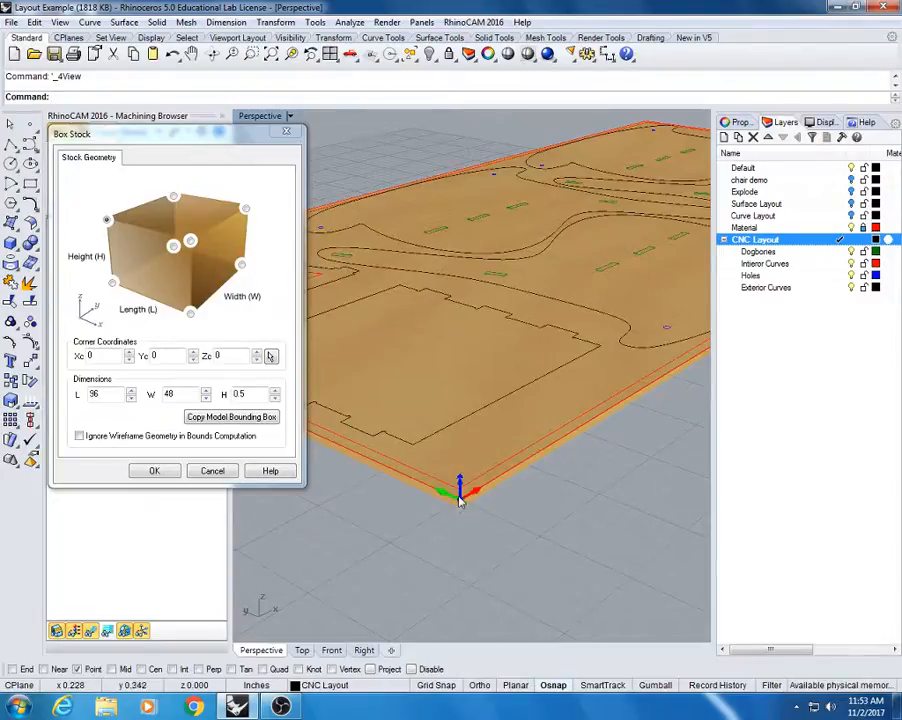
{"action": "left_click", "coordinate": [254, 395]}
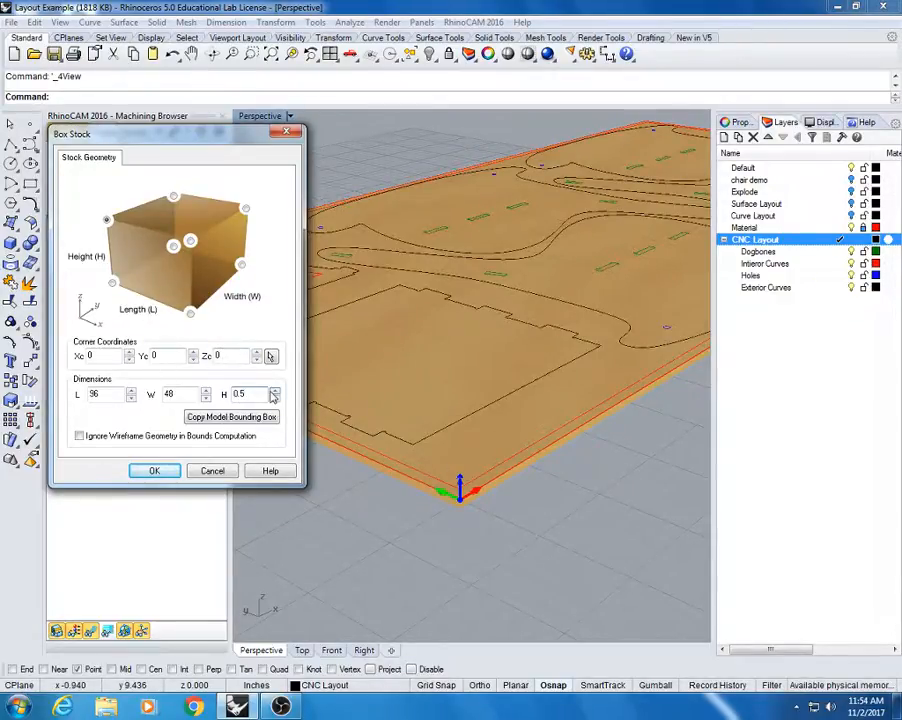
{"action": "right_click_drag", "start_coordinate": [500, 480], "coordinate": [378, 434]}
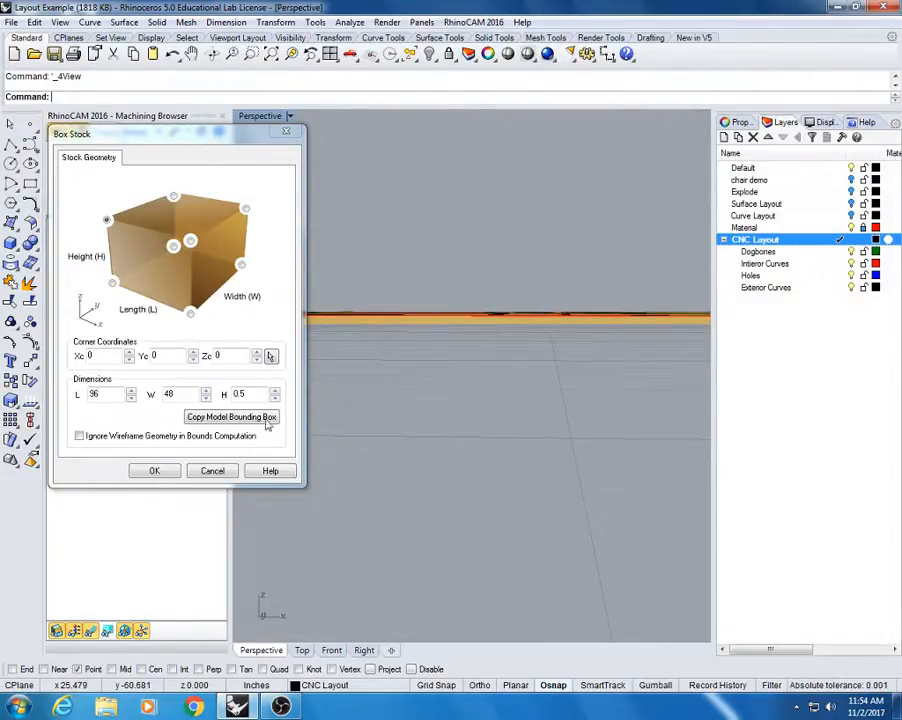
{"action": "left_click", "coordinate": [212, 471]}
- Examine the stock's thickness relative to the layout curves and origin in the Right view of the four-viewport layout
{"action": "left_click", "coordinate": [330, 53]}
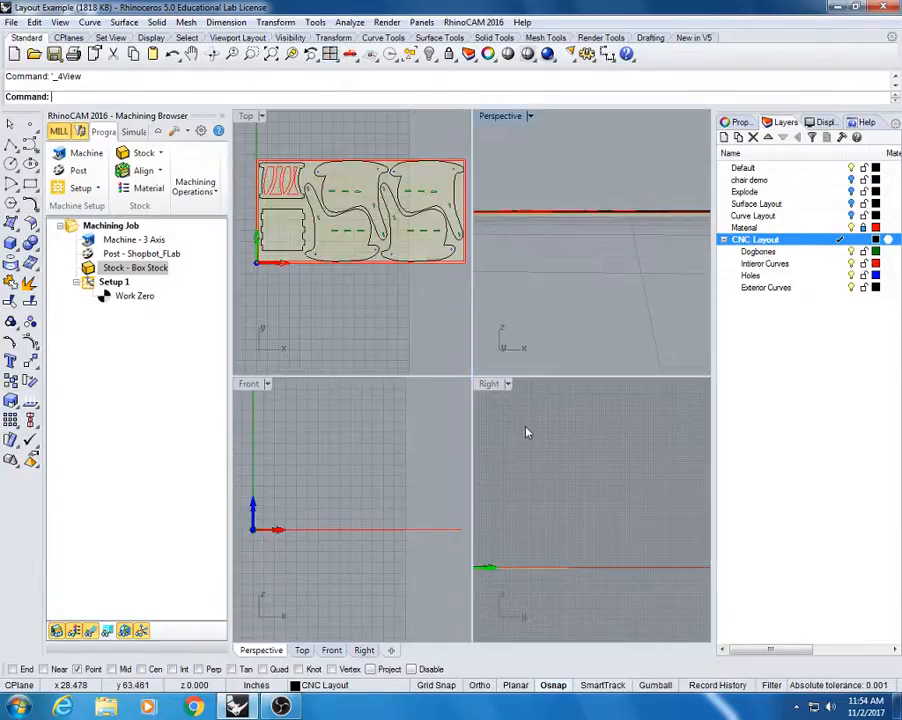
{"action": "right_click_drag", "start_coordinate": [526, 428], "coordinate": [533, 495]}
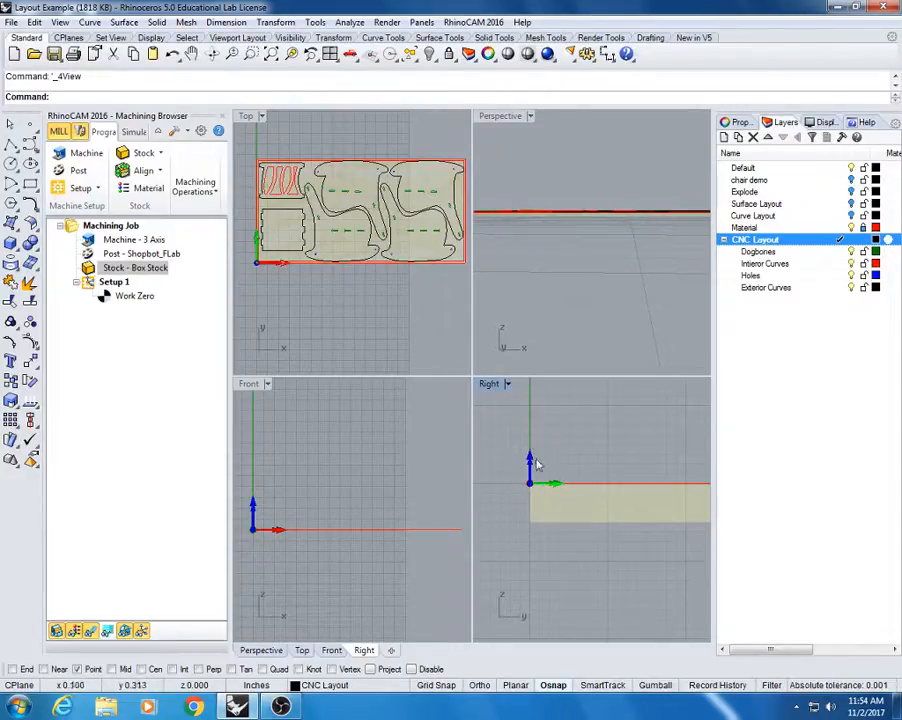
{"action": "right_click_drag", "start_coordinate": [586, 463], "coordinate": [546, 463]}
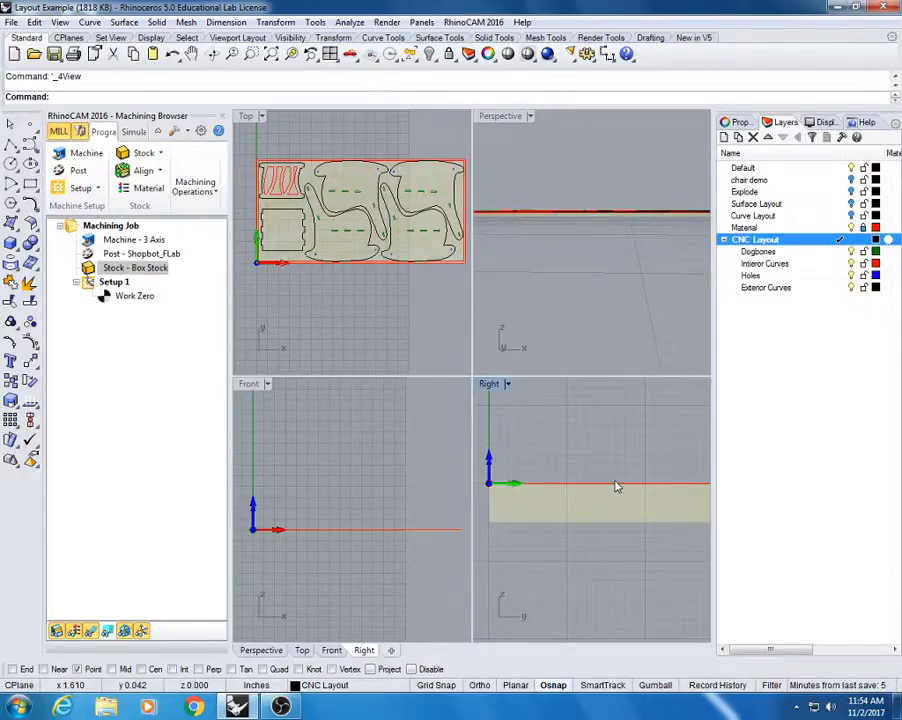
{"action": "right_click_drag", "start_coordinate": [513, 477], "coordinate": [535, 486]}
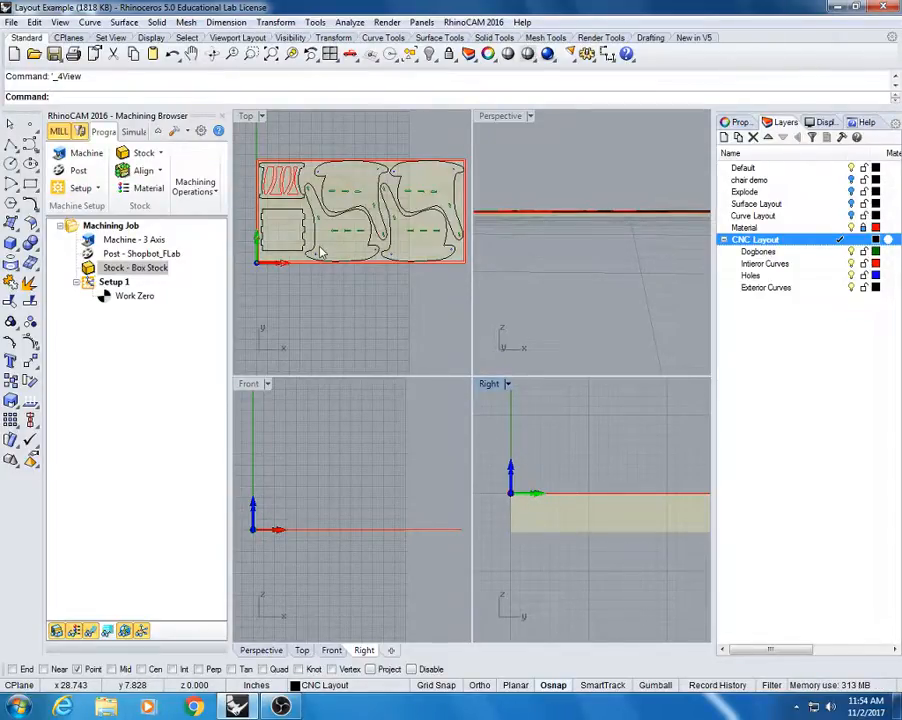
- Open and accept Setup 1's orientation definition, and inspect the axes at the sheet's origin corner in a maximized Top view
{"action": "double_click", "coordinate": [246, 116]}
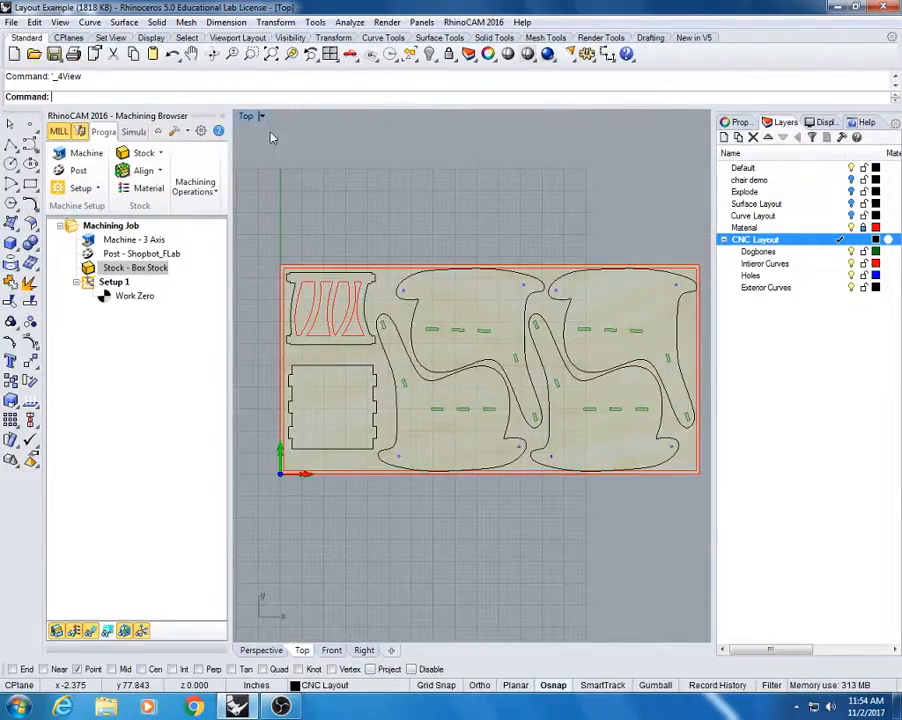
{"action": "double_click", "coordinate": [92, 283]}
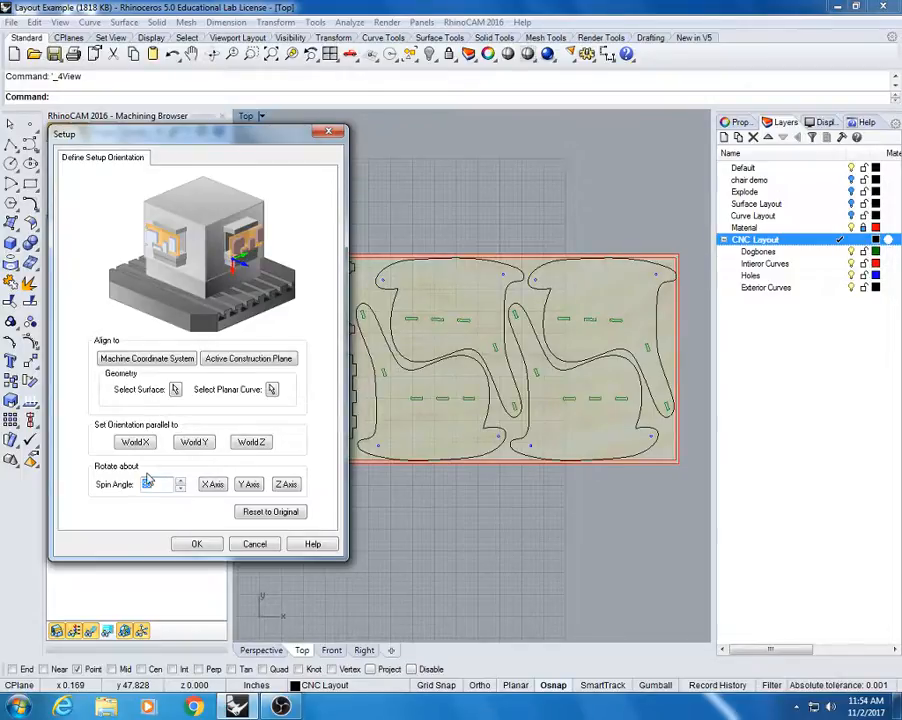
{"action": "left_click", "coordinate": [192, 546]}
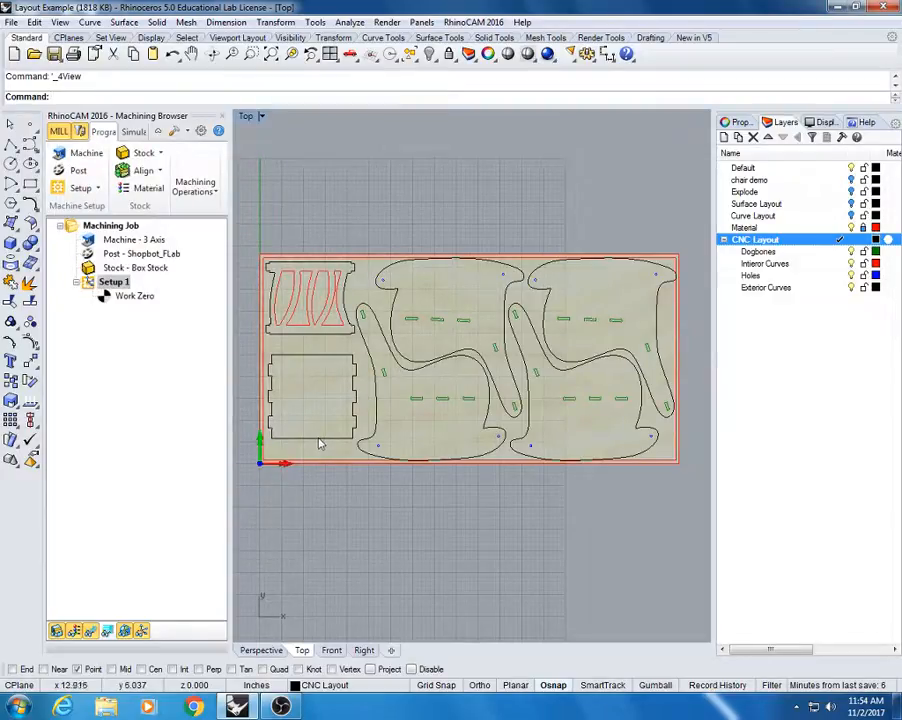
{"action": "right_click_drag", "start_coordinate": [312, 447], "coordinate": [366, 431]}
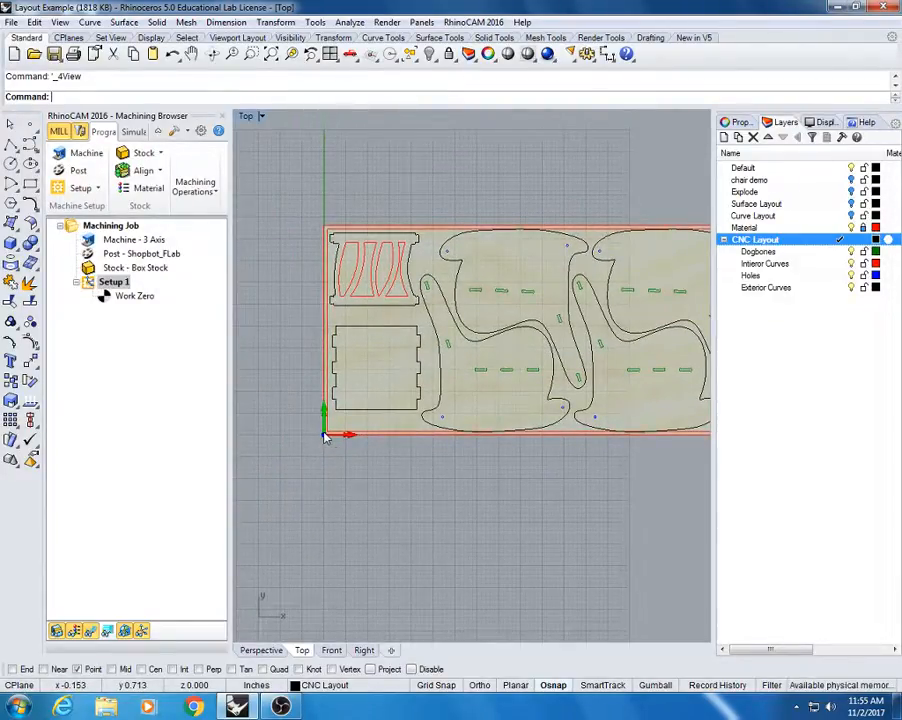
{"action": "right_click_drag", "start_coordinate": [325, 437], "coordinate": [278, 428]}
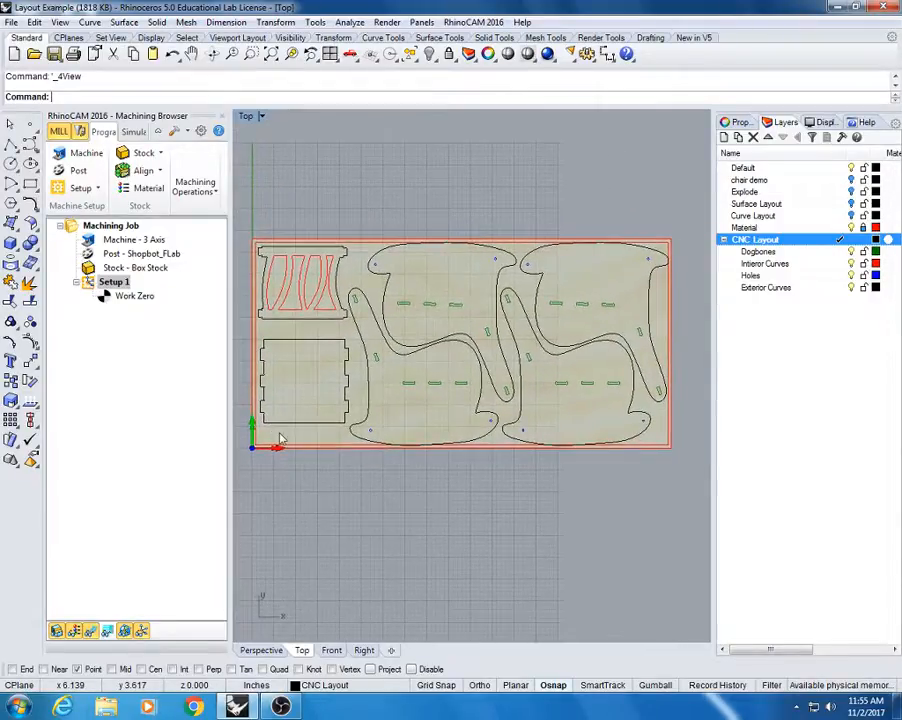
- Delete the existing Work Zero from Setup 1 and locate the Work Zero command among the machining operations
{"action": "left_click", "coordinate": [107, 300]}
{"action": "left_click", "coordinate": [77, 282]}
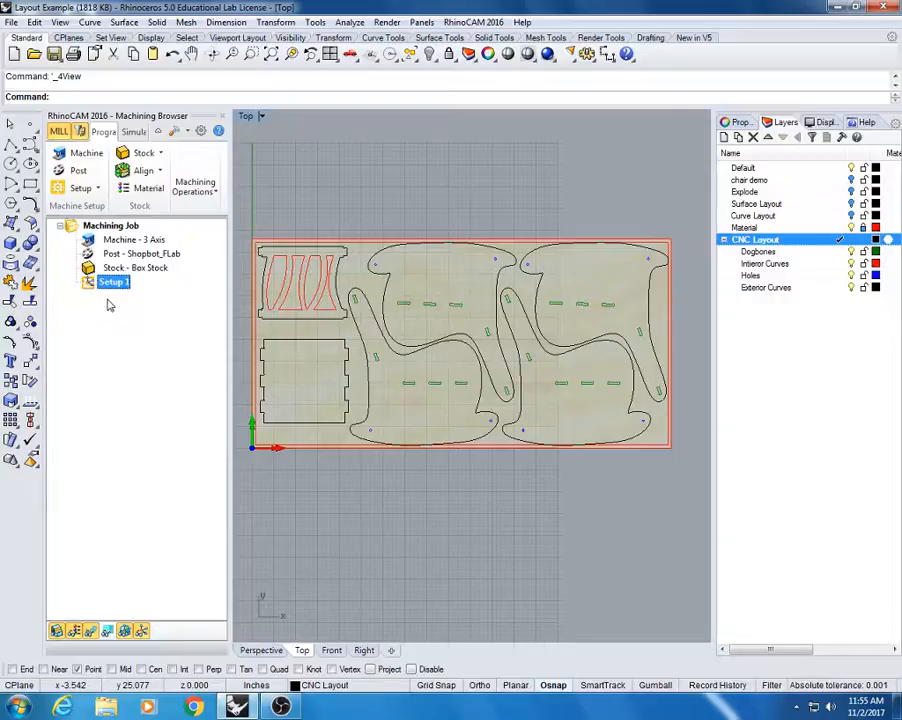
{"action": "left_click", "coordinate": [214, 193]}
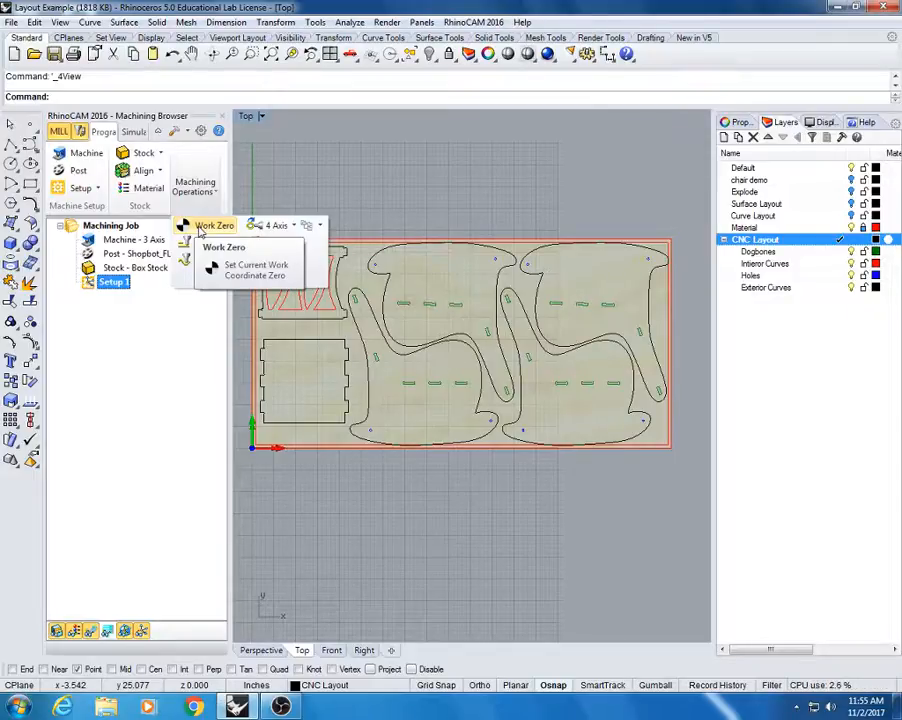
{"action": "left_click", "coordinate": [304, 506]}
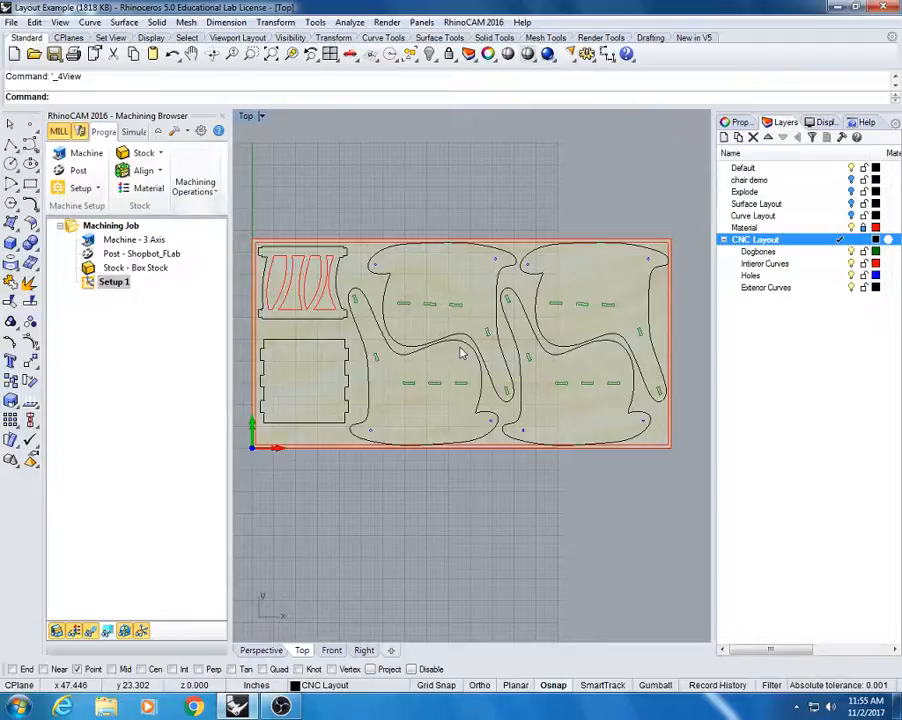
- Start a new Work Zero for Setup 1, show all four viewports, and set the zero to the stock box
{"action": "left_click", "coordinate": [216, 195]}
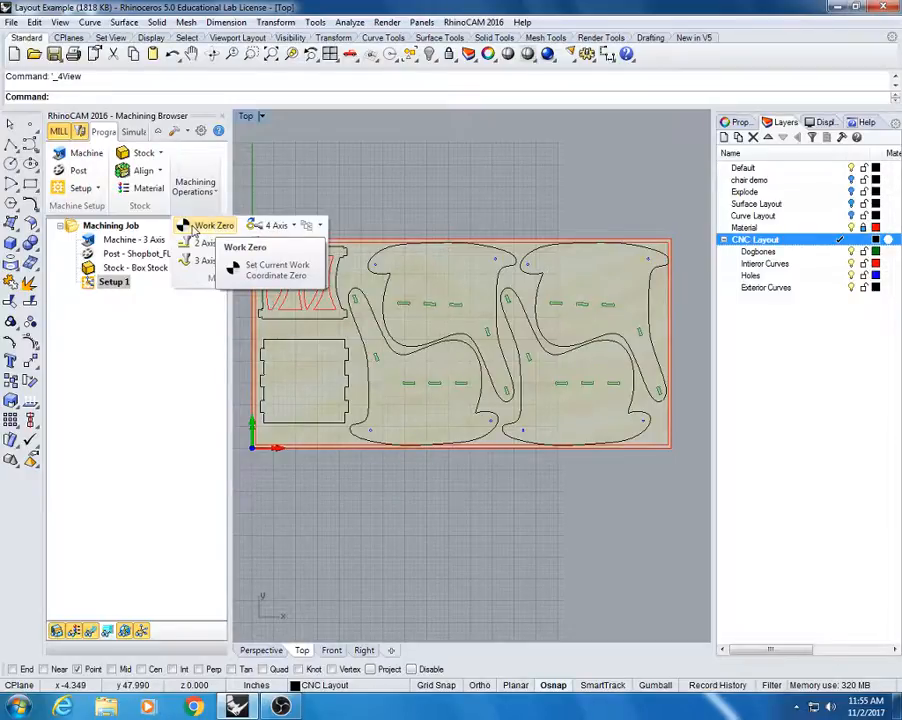
{"action": "left_click", "coordinate": [196, 226]}
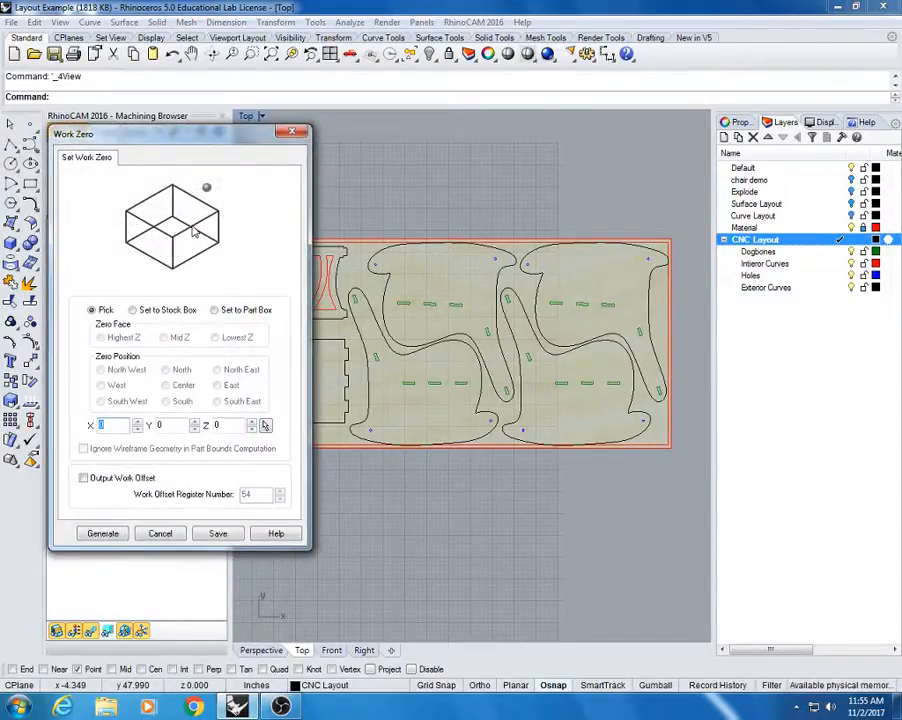
{"action": "right_click_drag", "start_coordinate": [437, 339], "coordinate": [507, 328]}
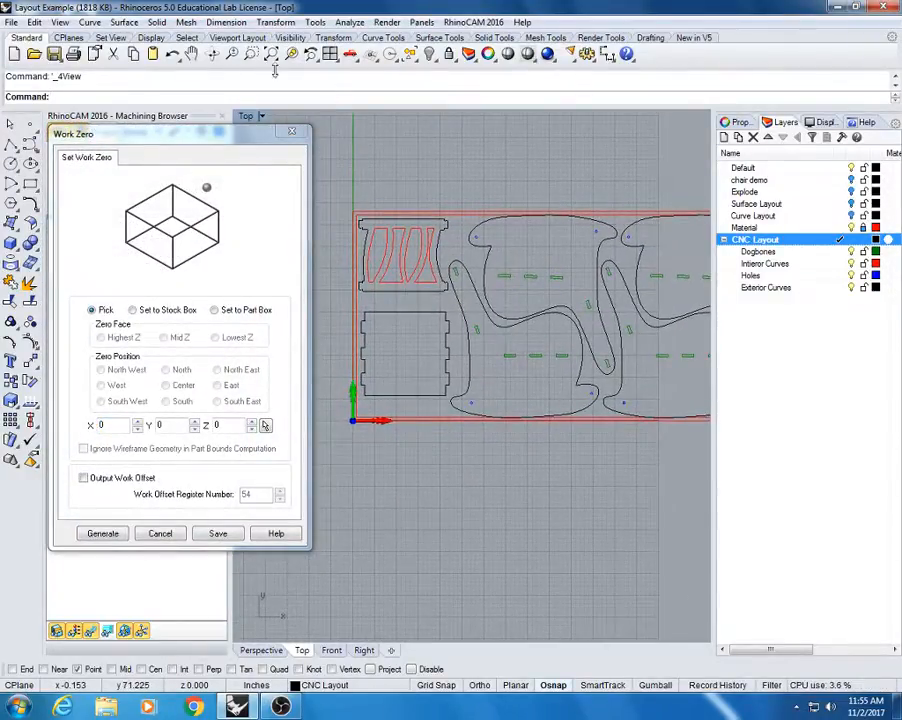
{"action": "left_click", "coordinate": [330, 54]}
{"action": "right_click_drag", "start_coordinate": [540, 270], "coordinate": [615, 292]}
{"action": "left_click", "coordinate": [140, 310]}
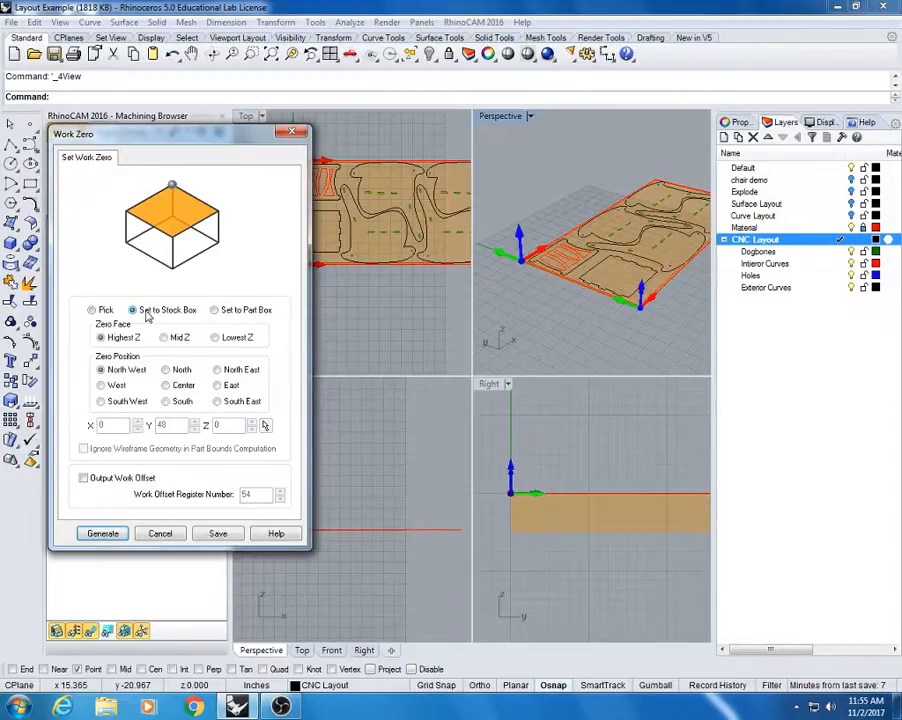
- Inspect the work zero at the stock's north-west corner in the Perspective view, and choose Highest Z as the zero face
{"action": "scroll", "coordinate": [530, 262], "scroll_direction": "up", "scroll_amount": 4}
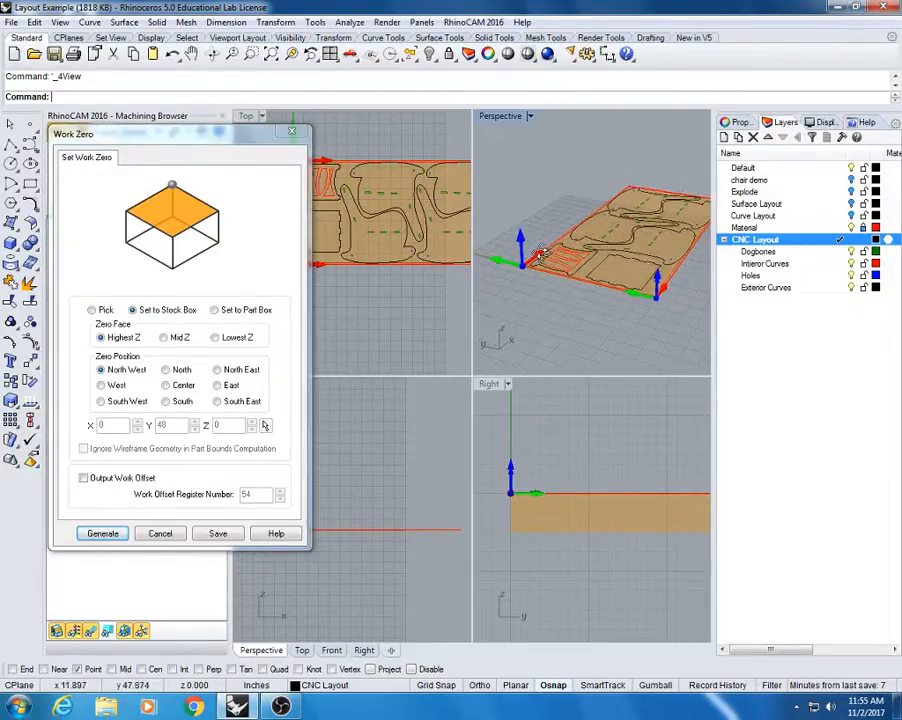
{"action": "scroll", "coordinate": [520, 275], "scroll_direction": "up", "scroll_amount": 4}
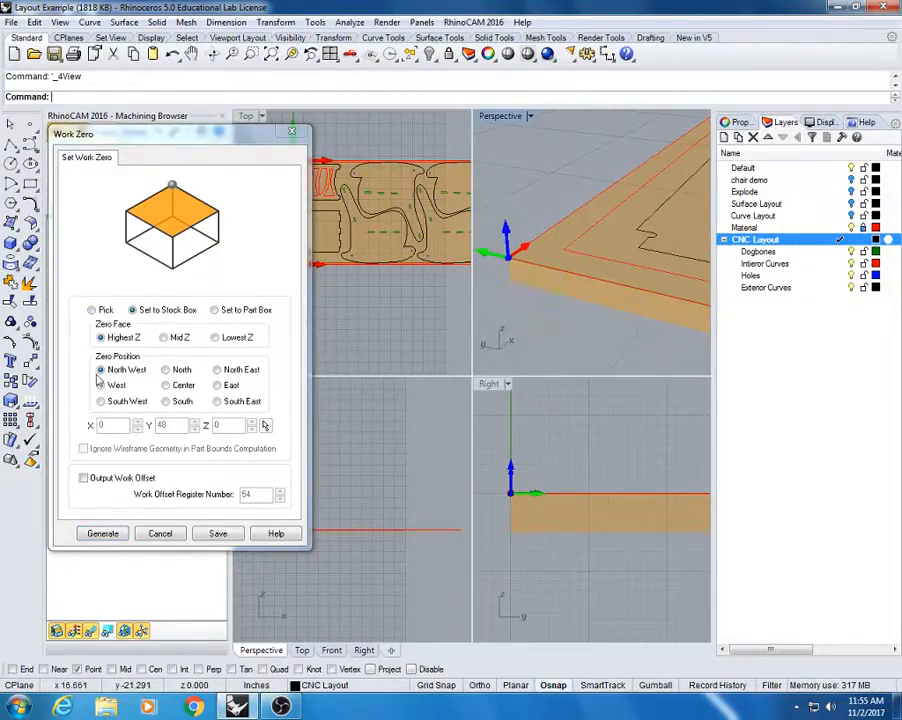
{"action": "right_click_drag", "start_coordinate": [541, 253], "coordinate": [541, 259]}
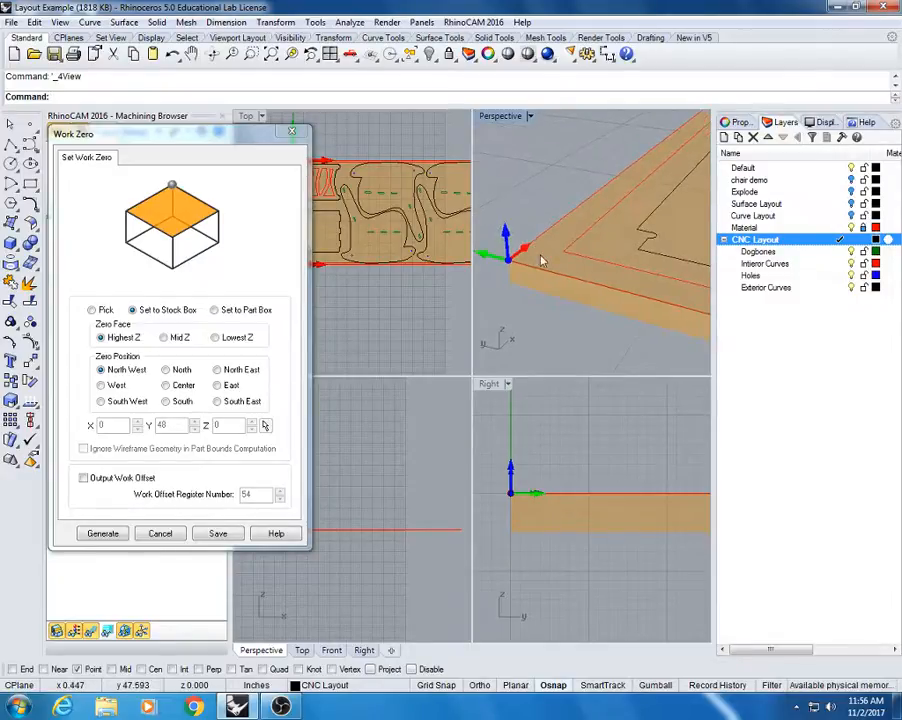
{"action": "left_click", "coordinate": [125, 341]}
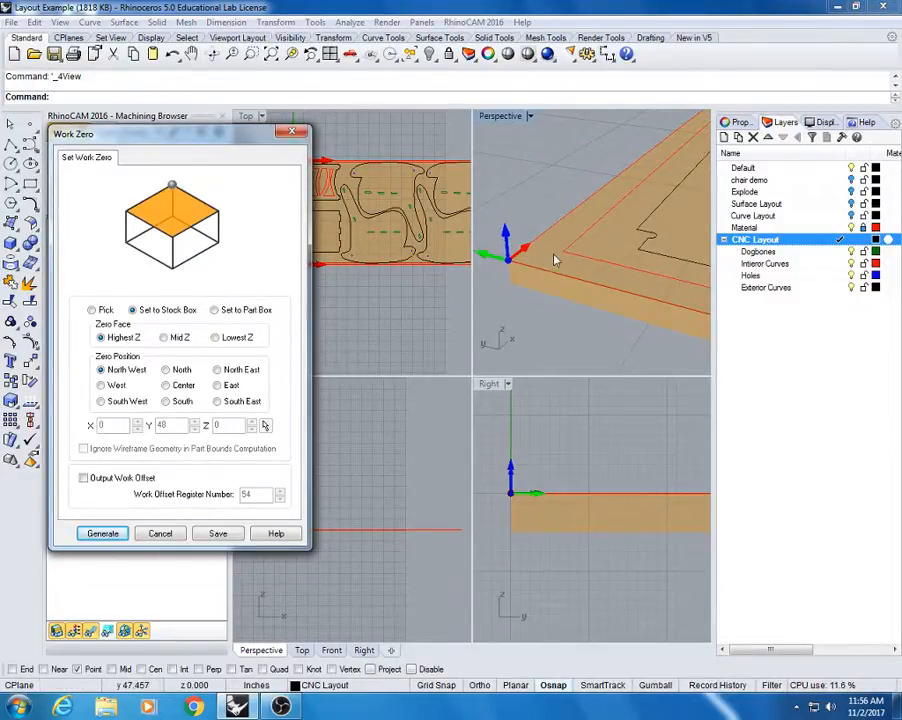
{"action": "right_click_drag", "start_coordinate": [555, 260], "coordinate": [652, 304]}
- Try the North, Center and South zero positions, set the work zero to South West, and generate it
{"action": "left_click", "coordinate": [166, 369]}
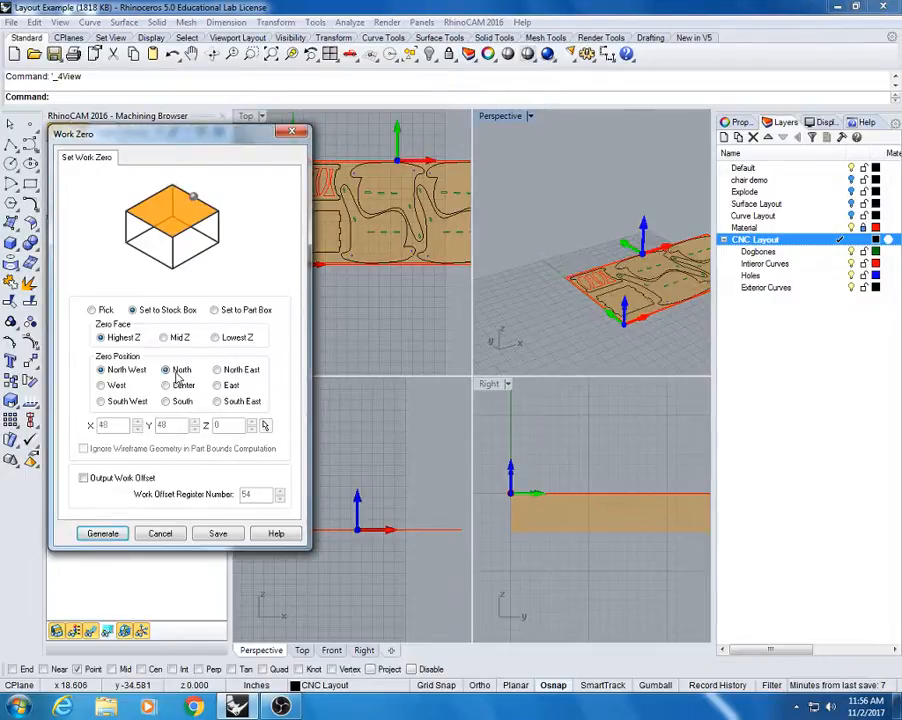
{"action": "left_click", "coordinate": [166, 385]}
{"action": "left_click", "coordinate": [176, 402]}
{"action": "left_click", "coordinate": [126, 402]}
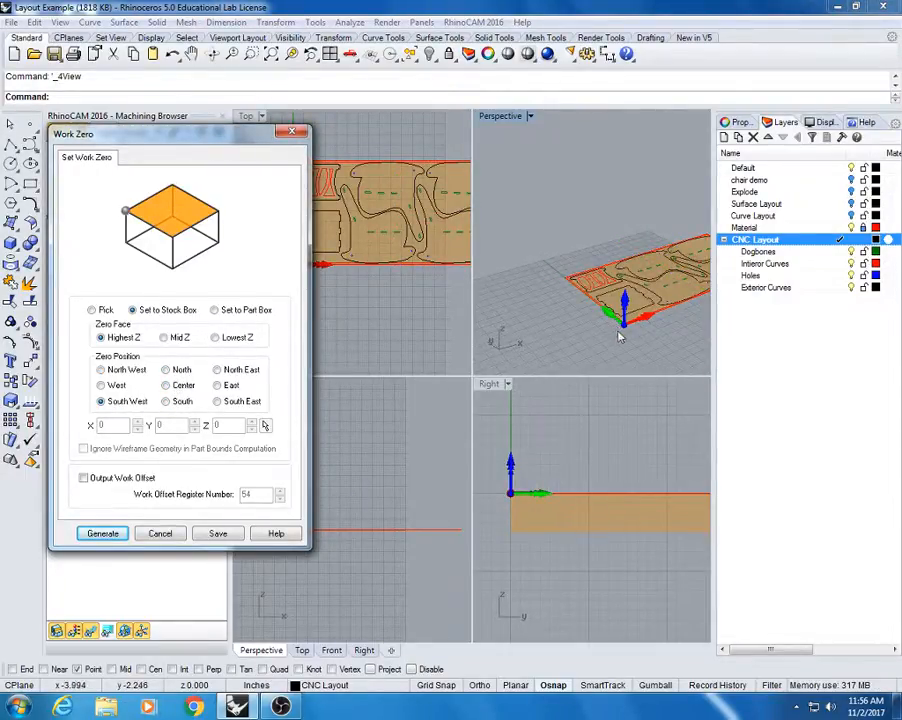
{"action": "right_click_drag", "start_coordinate": [613, 330], "coordinate": [558, 348]}
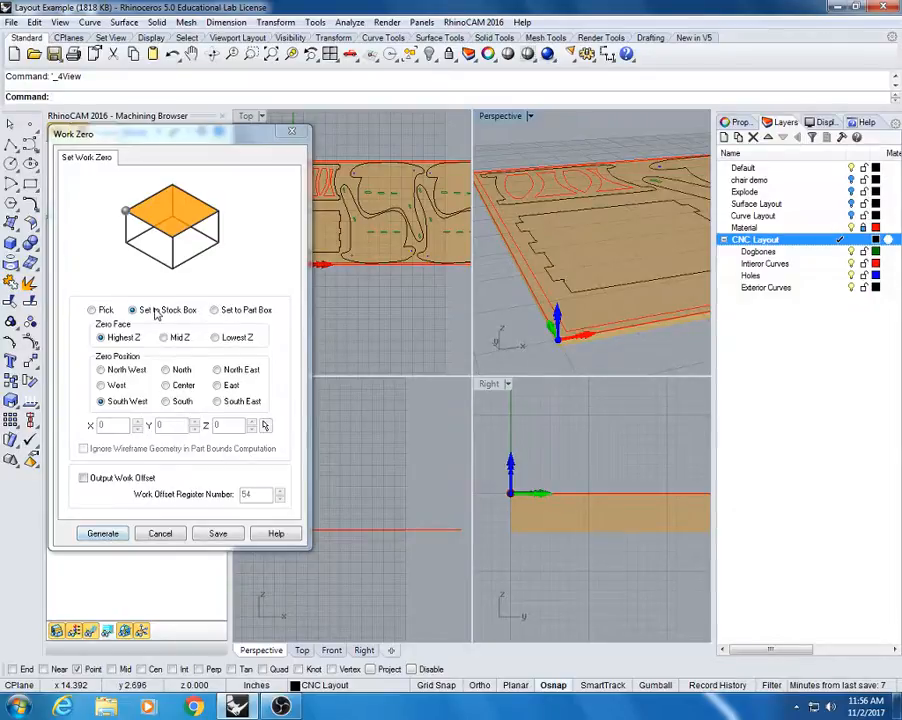
{"action": "left_click", "coordinate": [104, 534]}
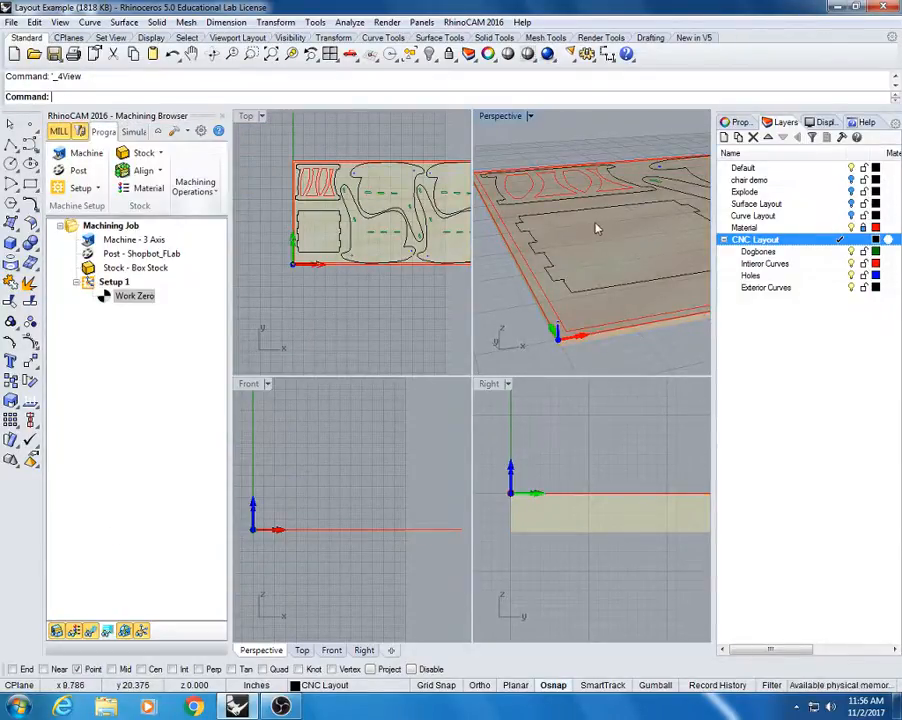
- Look over the work zero in the Perspective view, maximize the Top view, and set the stock material to WOOD
{"action": "scroll", "coordinate": [577, 276], "scroll_direction": "down", "scroll_amount": 4}
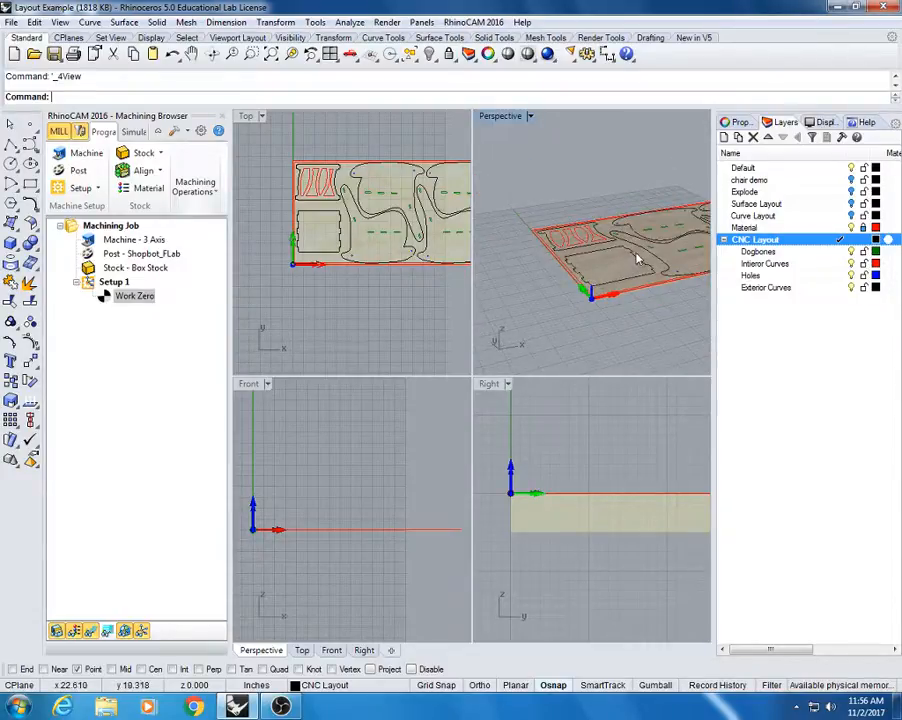
{"action": "right_click_drag", "start_coordinate": [667, 262], "coordinate": [578, 292]}
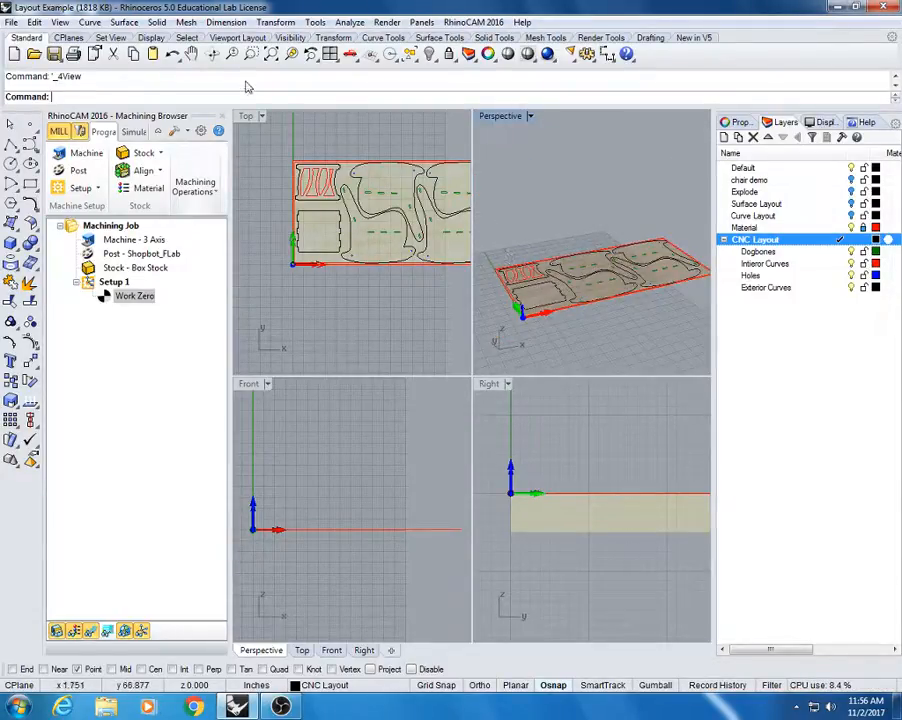
{"action": "double_click", "coordinate": [246, 116]}
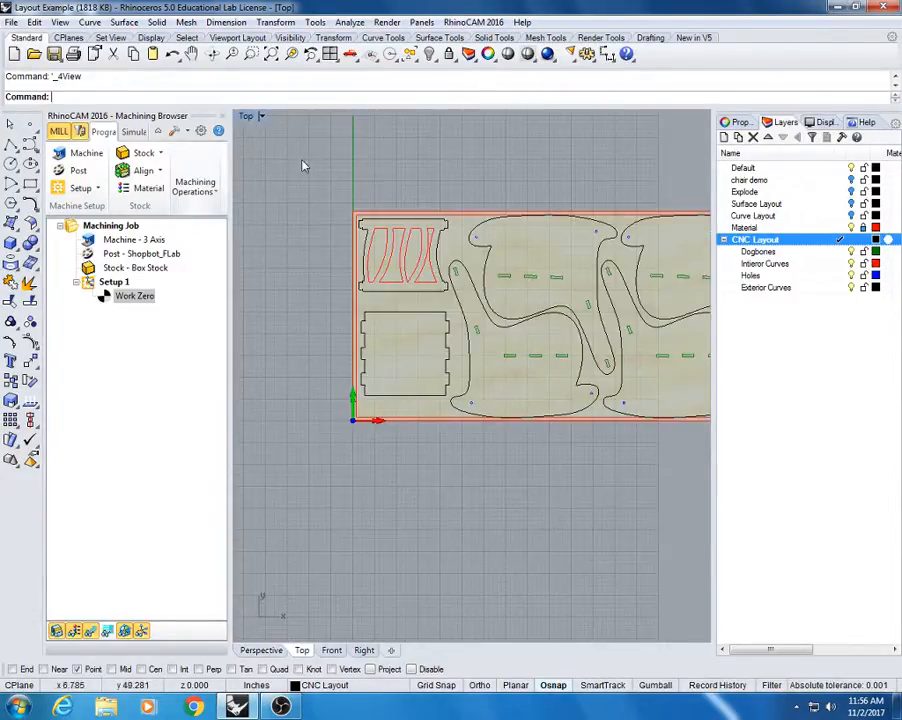
{"action": "scroll", "coordinate": [365, 264], "scroll_direction": "down", "scroll_amount": 2}
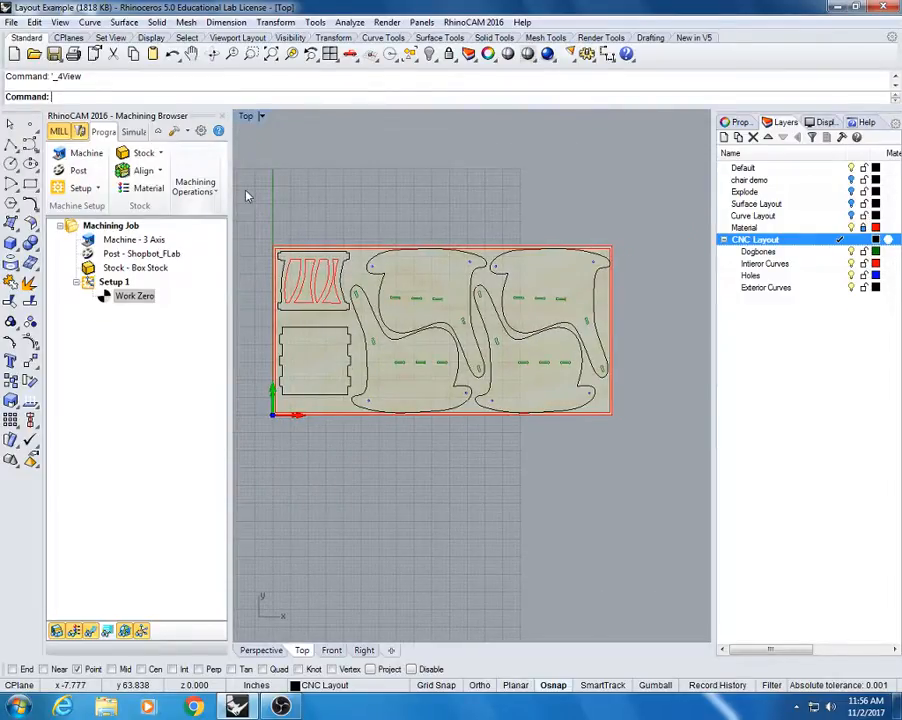
{"action": "left_click", "coordinate": [150, 189]}
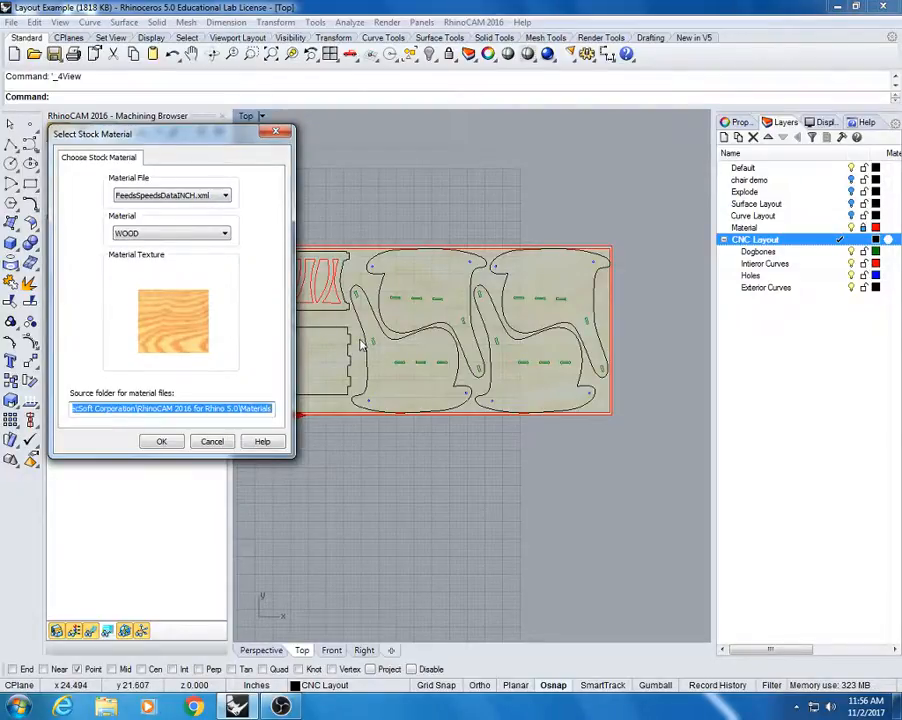
{"action": "left_click", "coordinate": [161, 441]}
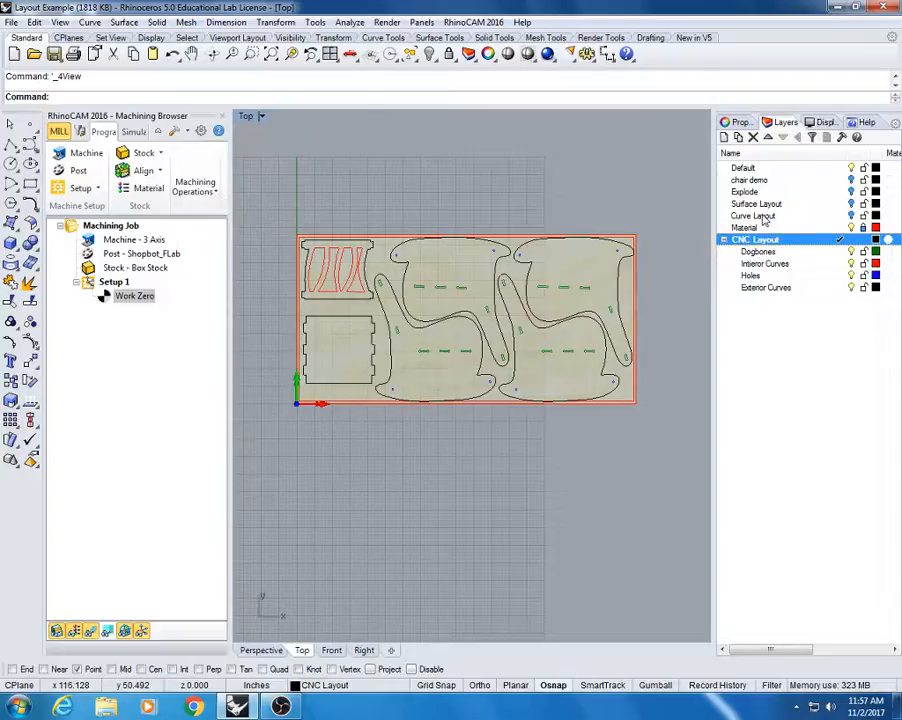
- Hide the Exterior Curves, Holes and Intieror Curves layers, leaving the Dogbones layer displayed
{"action": "left_click", "coordinate": [755, 289]}
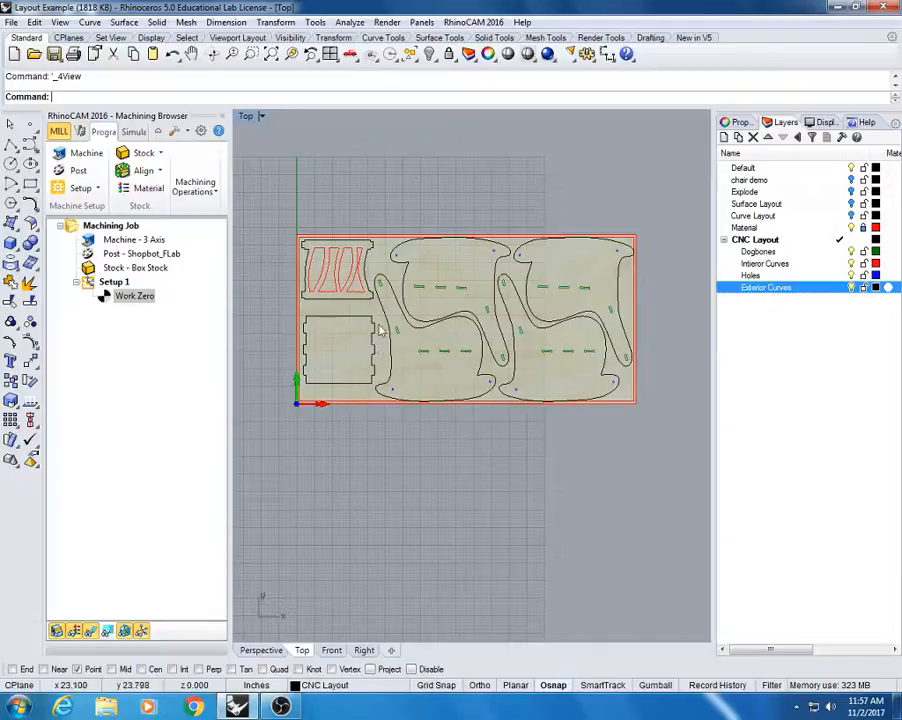
{"action": "scroll", "coordinate": [380, 330], "scroll_direction": "up", "scroll_amount": 6}
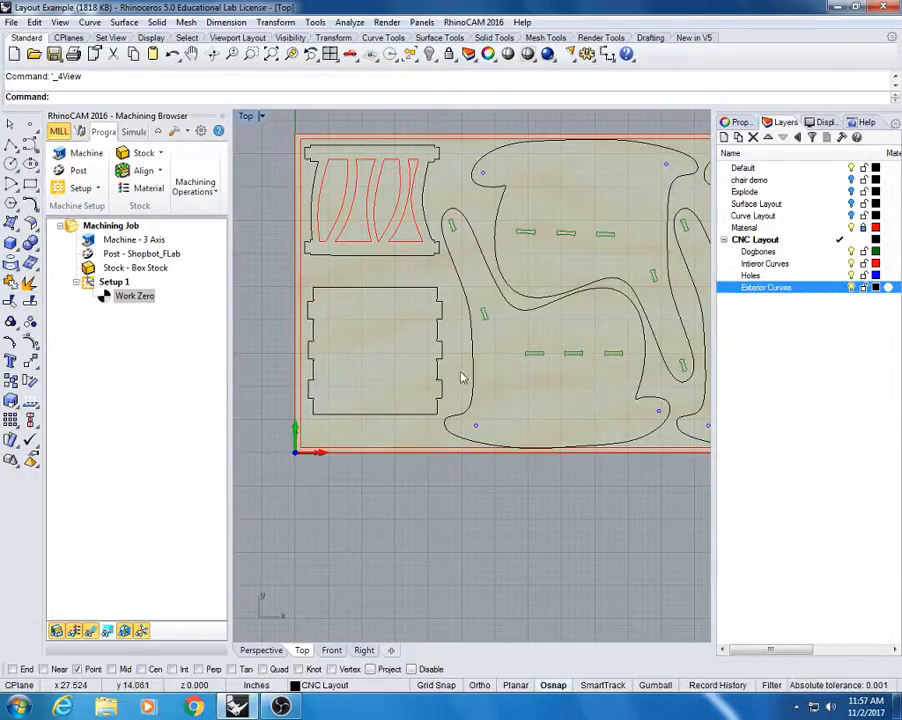
{"action": "right_click_drag", "start_coordinate": [539, 302], "coordinate": [482, 322]}
{"action": "scroll", "coordinate": [522, 318], "scroll_direction": "down", "scroll_amount": 6}
{"action": "scroll", "coordinate": [533, 308], "scroll_direction": "up", "scroll_amount": 2}
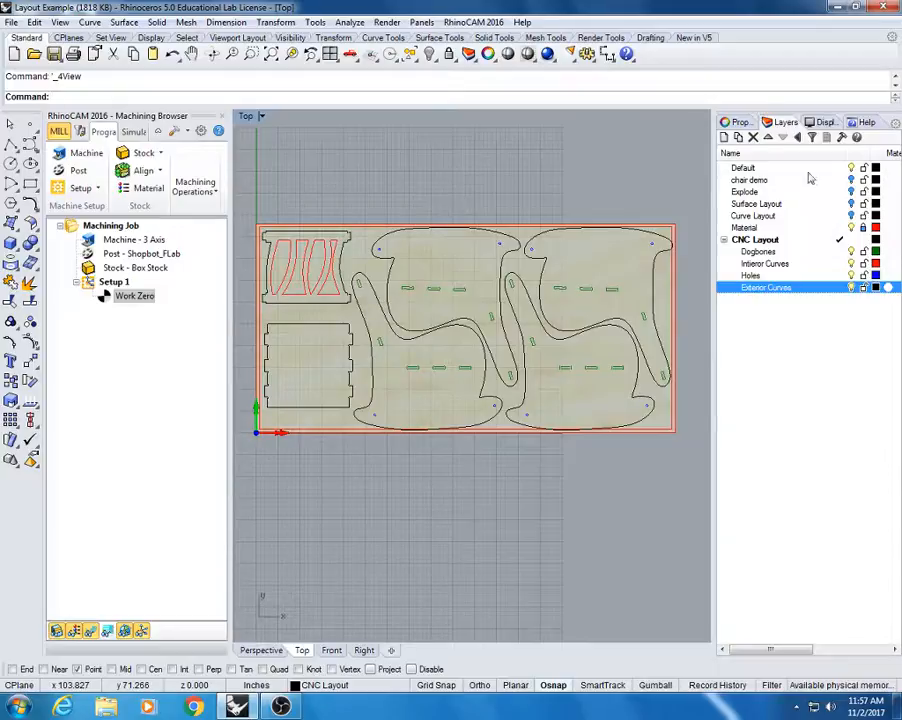
{"action": "left_click", "coordinate": [851, 288]}
{"action": "left_click", "coordinate": [851, 276]}
{"action": "left_click", "coordinate": [851, 264]}
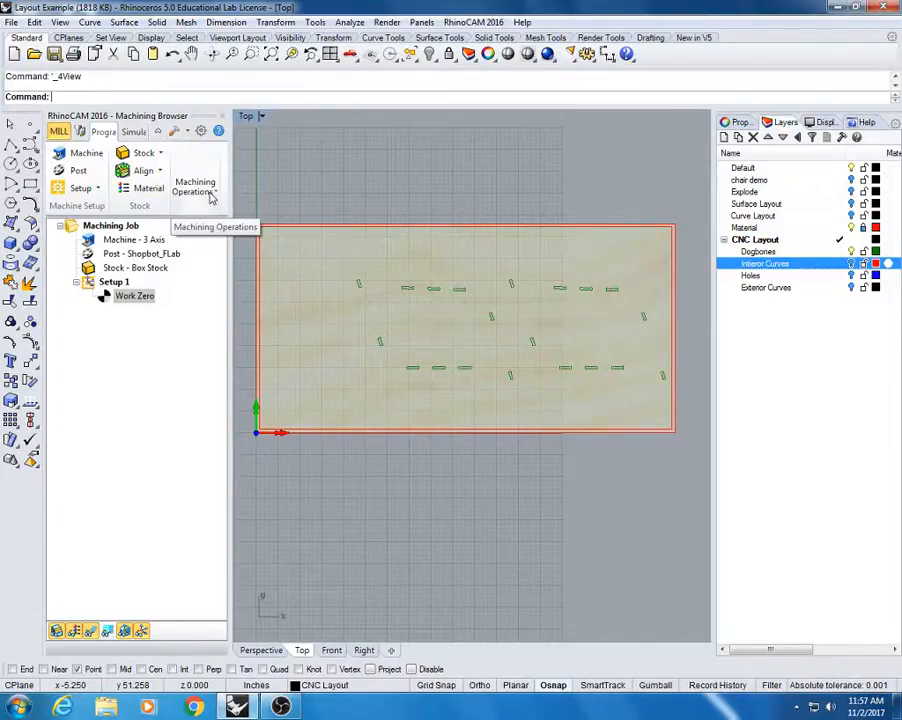
- Create a 2 1/2 Axis Profiling operation in Setup 1 and move its dialog clear of the layout
{"action": "left_click", "coordinate": [212, 193]}
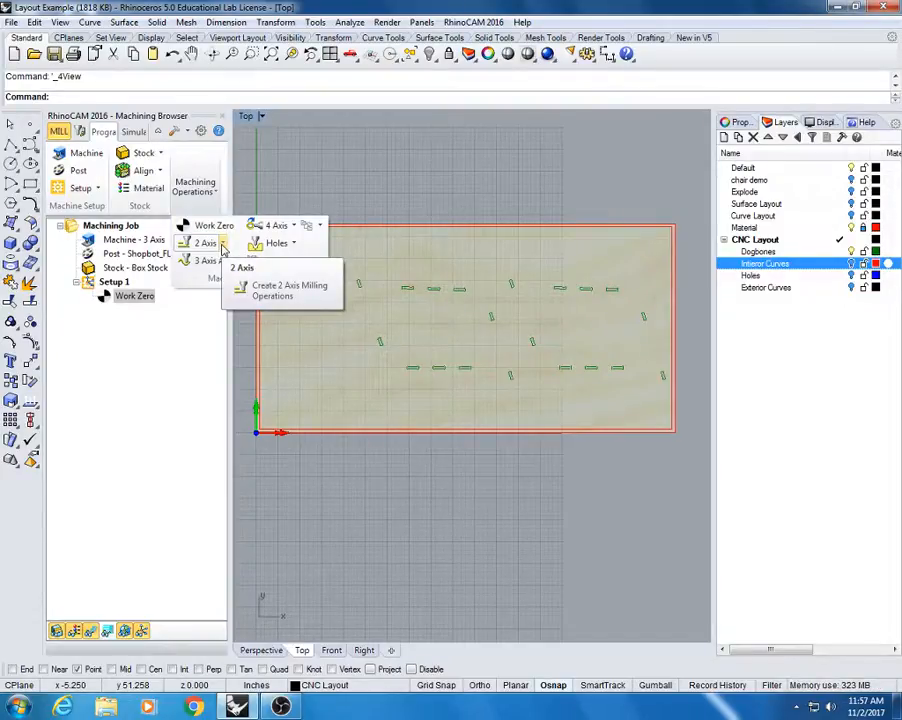
{"action": "left_click", "coordinate": [223, 245]}
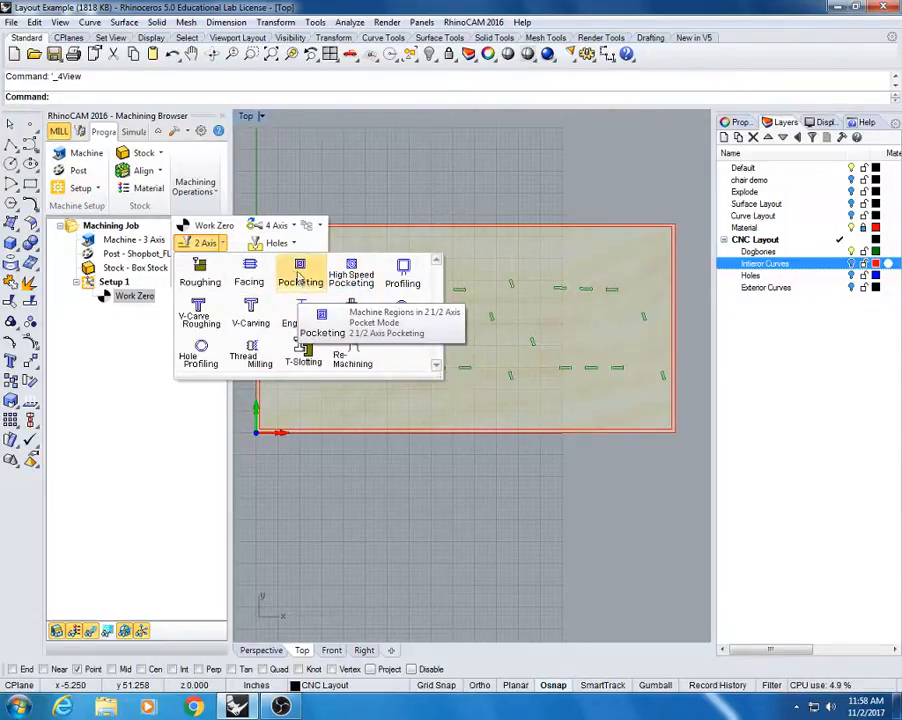
{"action": "left_click", "coordinate": [403, 280]}
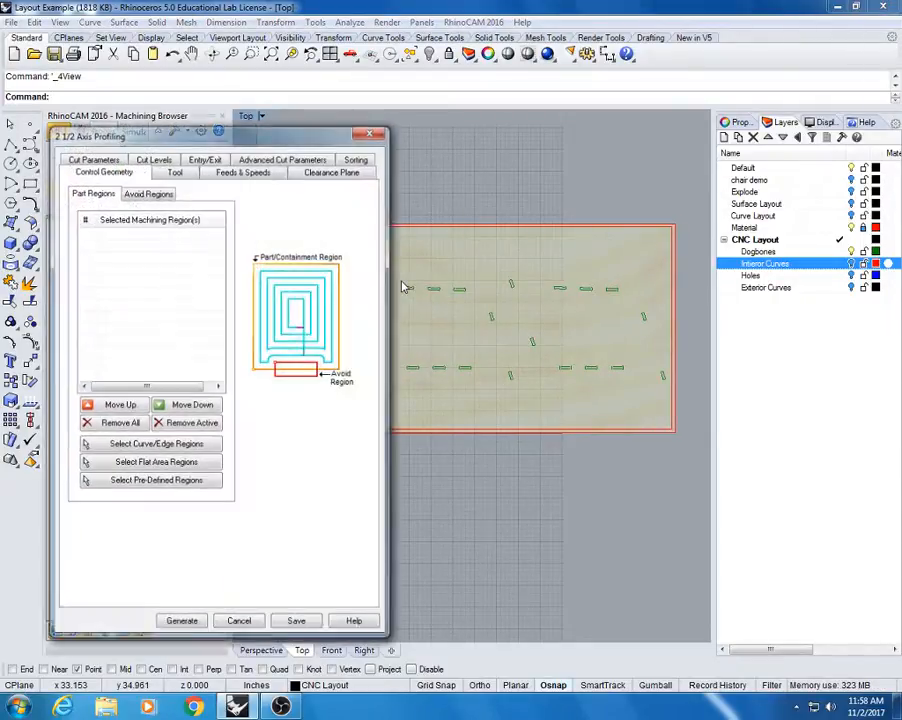
{"action": "left_click_drag", "start_coordinate": [157, 137], "coordinate": [122, 87]}
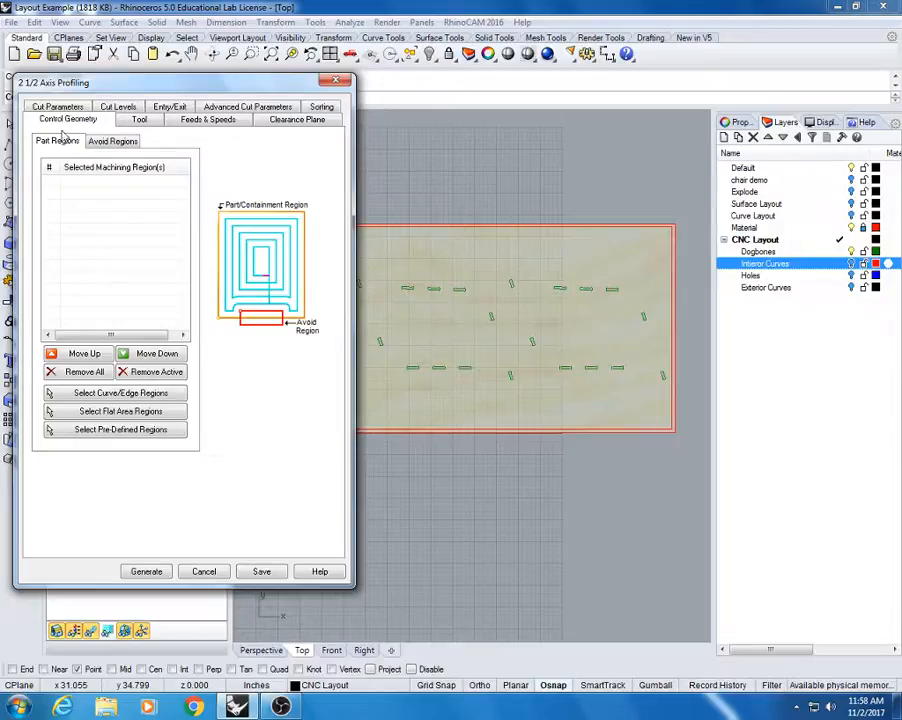
- Select all the dogbone curves on the sheet as part regions for the profiling operation, and inspect the selected curves up close
{"action": "scroll", "coordinate": [560, 318], "scroll_direction": "down", "scroll_amount": 2}
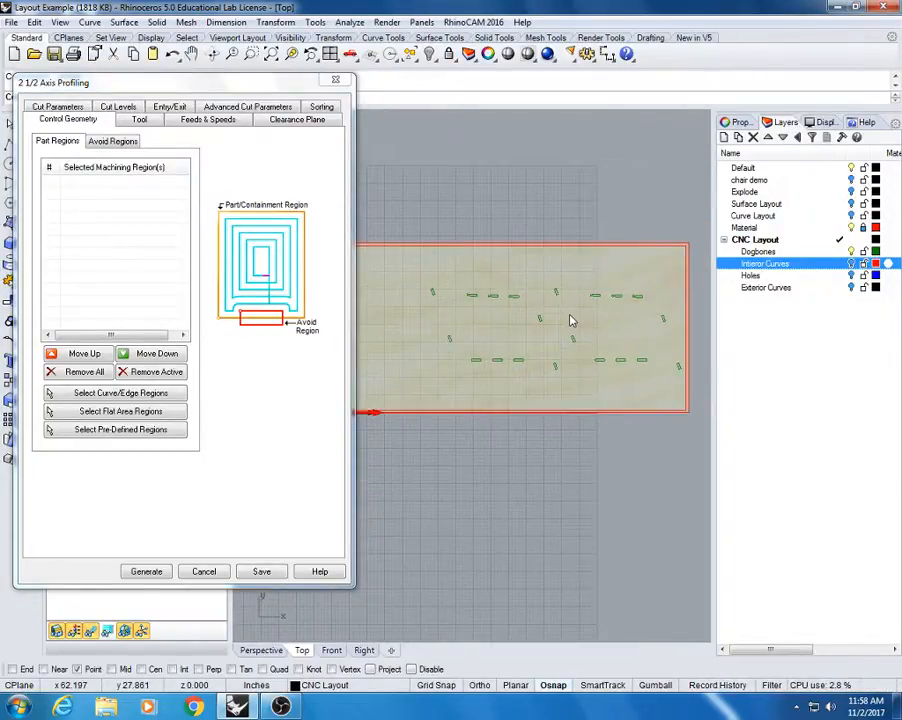
{"action": "right_click_drag", "start_coordinate": [570, 316], "coordinate": [579, 310]}
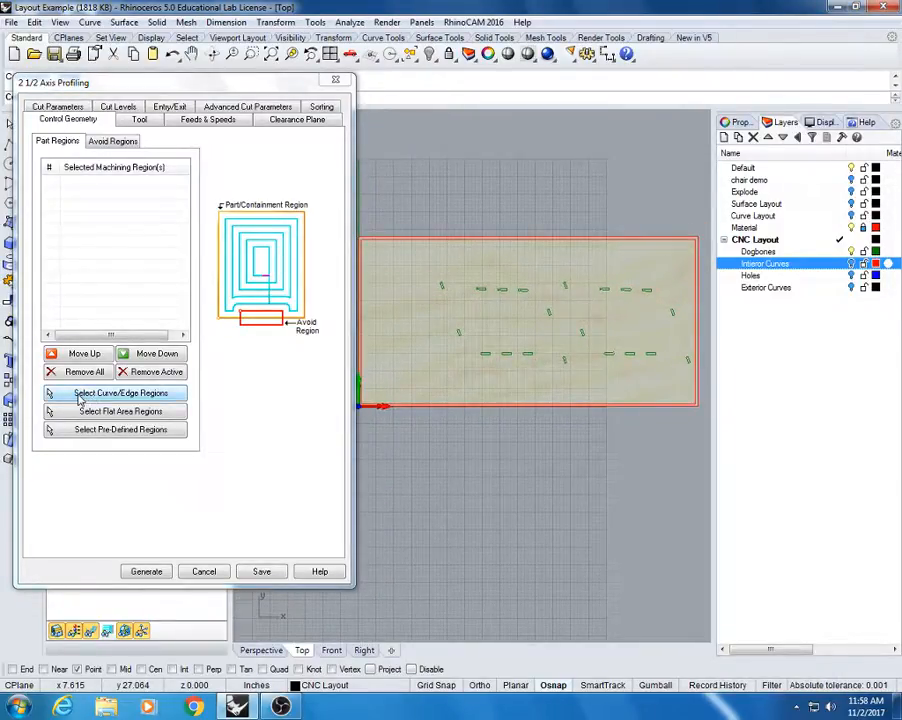
{"action": "left_click", "coordinate": [157, 396]}
{"action": "left_click_drag", "start_coordinate": [409, 204], "coordinate": [699, 475]}
{"action": "right_click", "coordinate": [699, 472]}
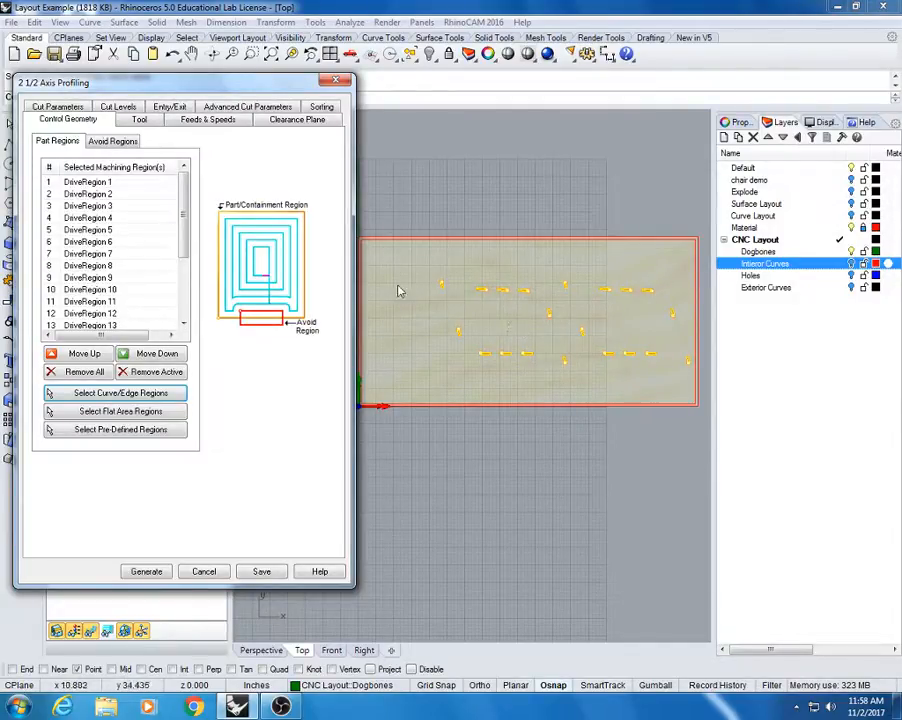
{"action": "scroll", "coordinate": [458, 282], "scroll_direction": "up", "scroll_amount": 3}
{"action": "scroll", "coordinate": [465, 330], "scroll_direction": "up", "scroll_amount": 5}
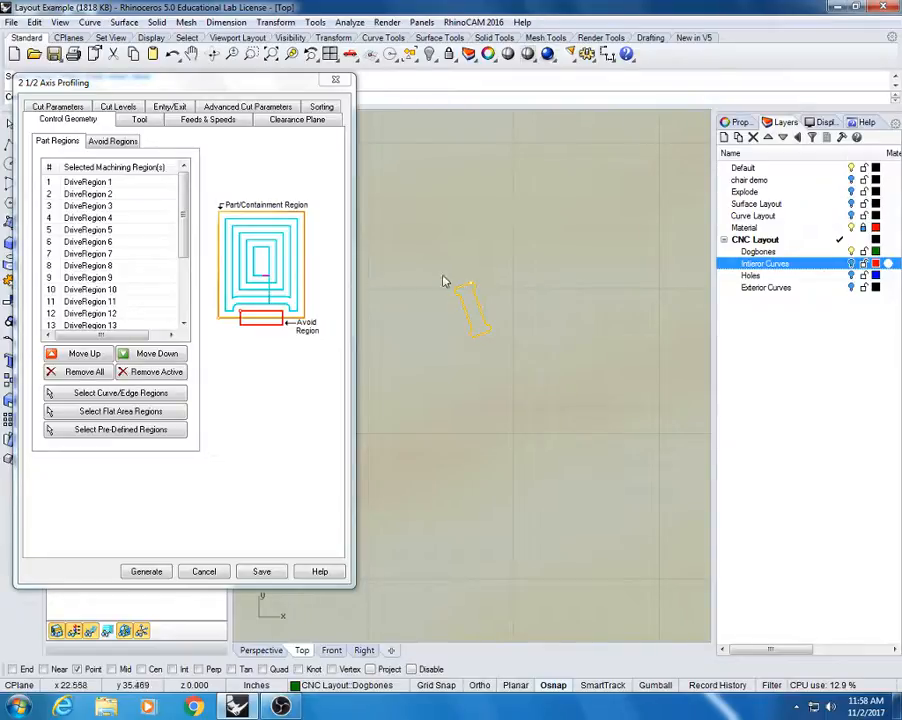
{"action": "right_click_drag", "start_coordinate": [564, 406], "coordinate": [532, 402]}
{"action": "scroll", "coordinate": [532, 407], "scroll_direction": "down", "scroll_amount": 5}
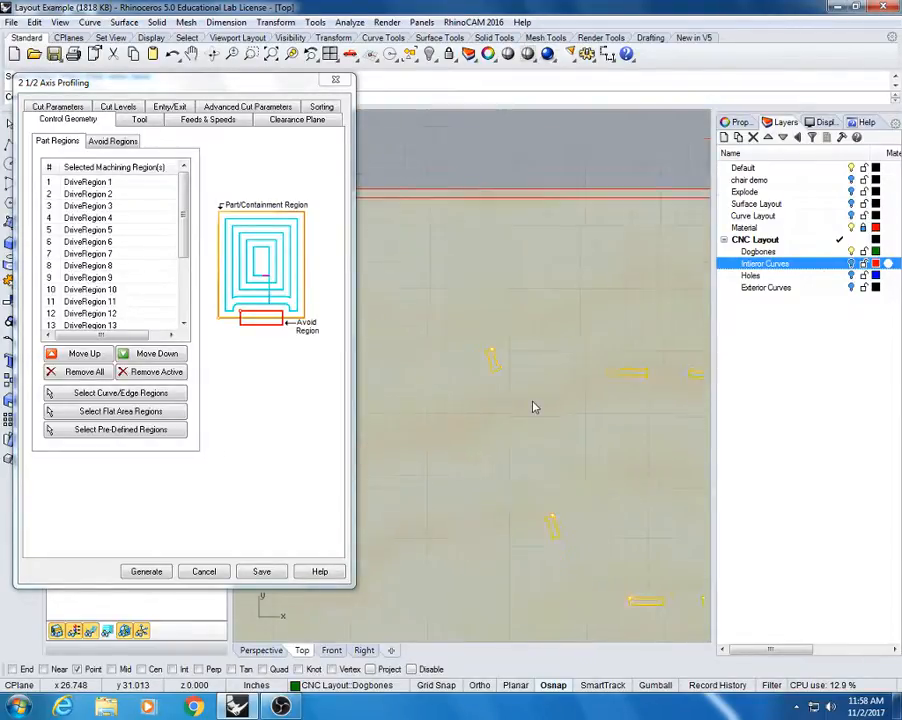
{"action": "right_click_drag", "start_coordinate": [512, 340], "coordinate": [519, 330]}
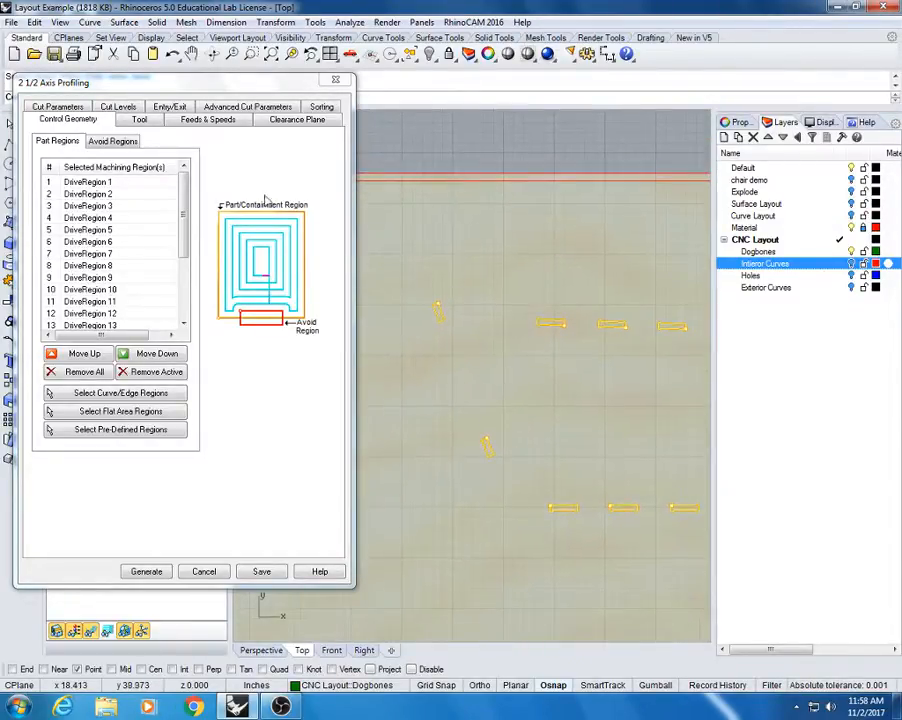
- Open the Foam 1/4" Up Cut tool for editing and change its name to Wood 1/4" Up Cut
{"action": "left_click", "coordinate": [140, 120]}
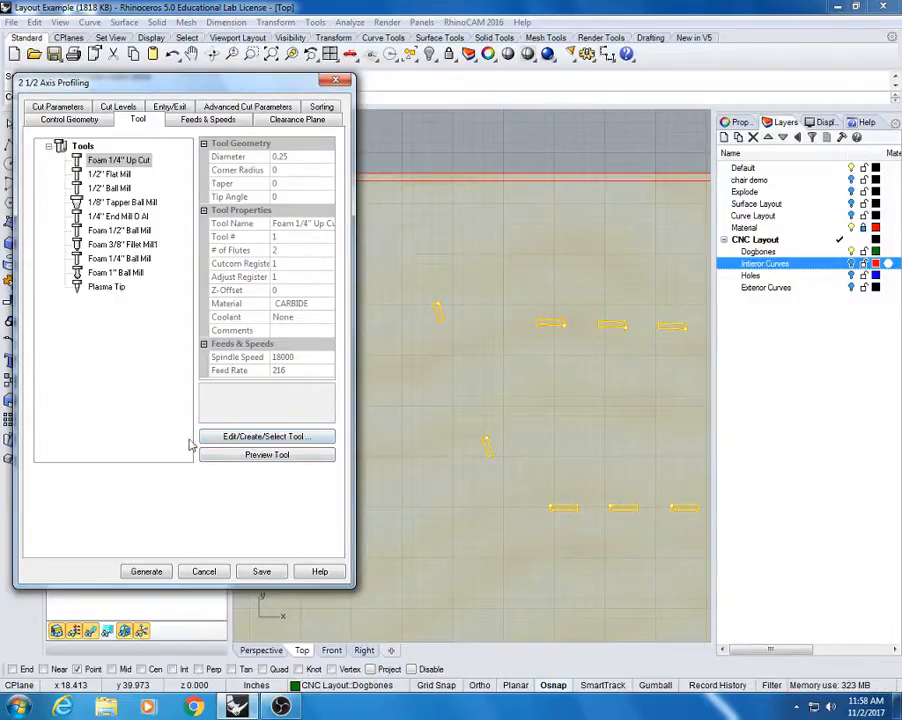
{"action": "left_click", "coordinate": [267, 438]}
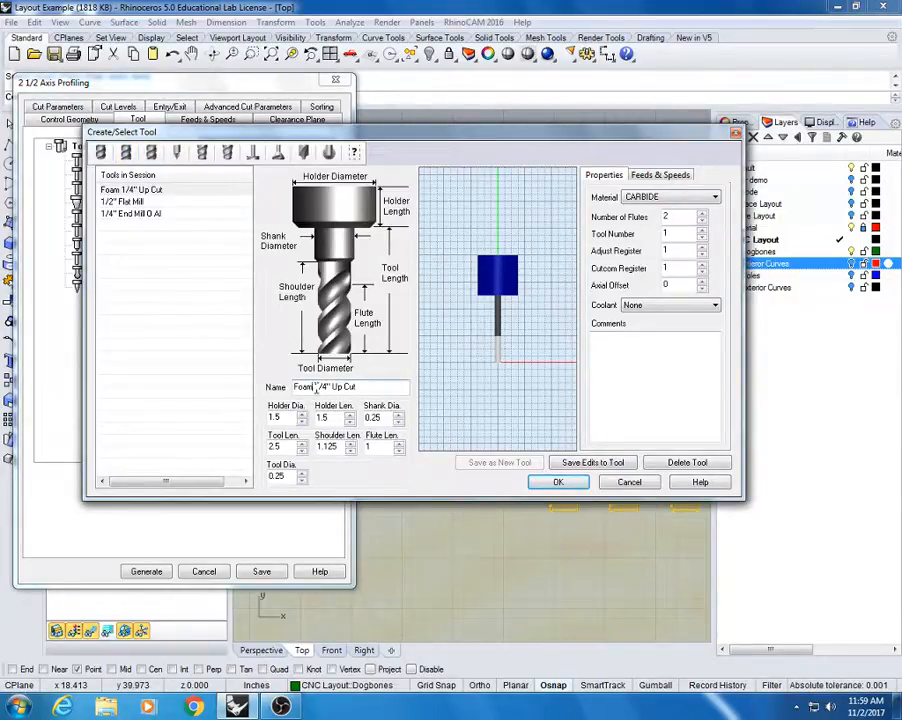
{"action": "left_click_drag", "start_coordinate": [314, 387], "coordinate": [257, 391]}
{"action": "key", "text": "BackSpace"}
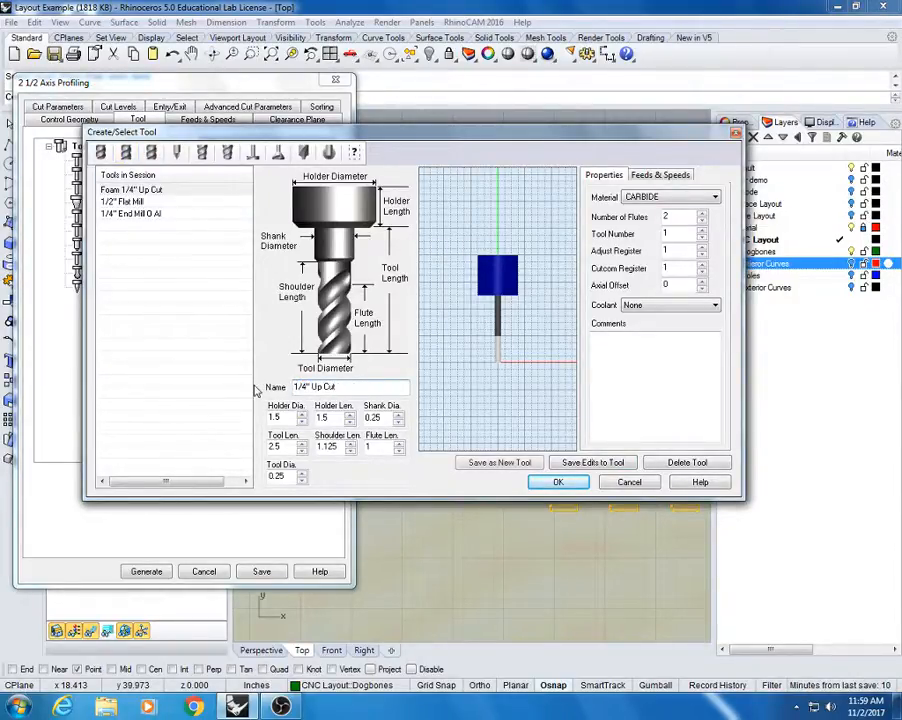
{"action": "type", "text": "Wood"}
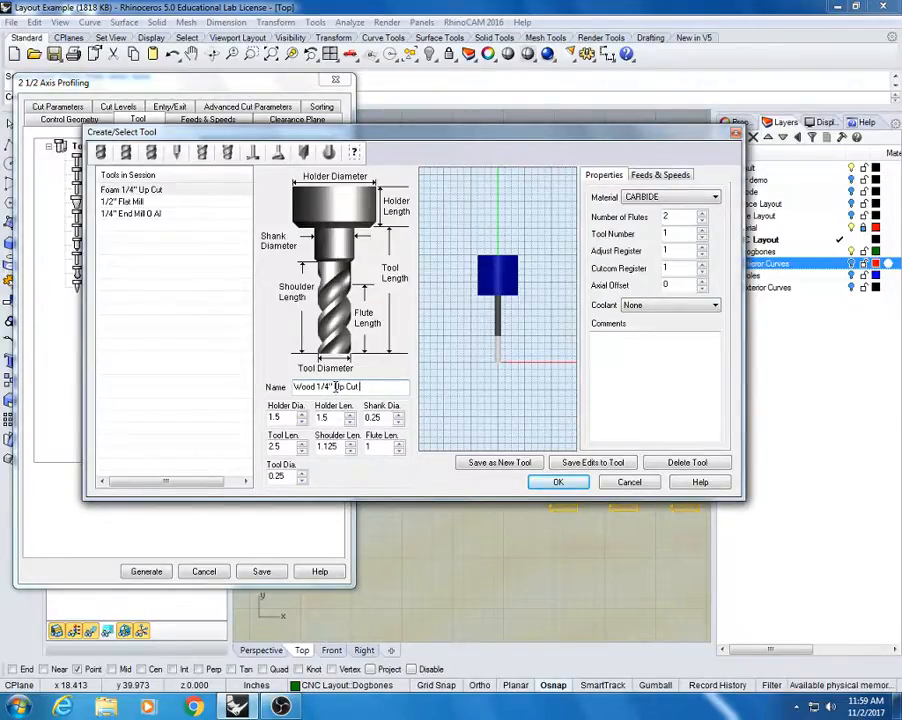
{"action": "double_click", "coordinate": [342, 387]}
{"action": "left_click", "coordinate": [371, 387]}
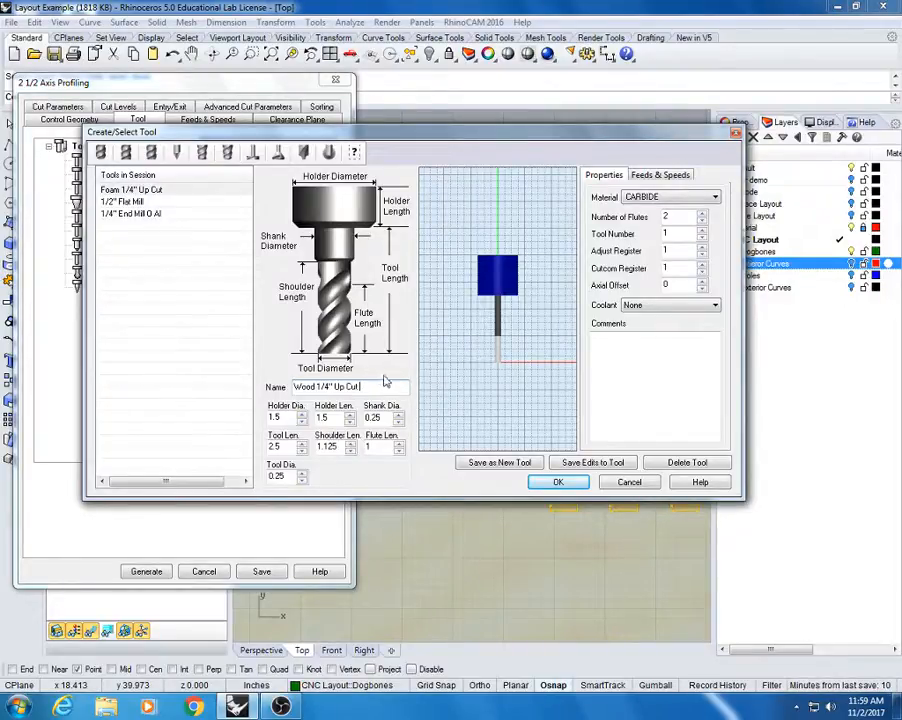
{"action": "left_click_drag", "start_coordinate": [334, 387], "coordinate": [315, 387]}
{"action": "left_click", "coordinate": [343, 388]}
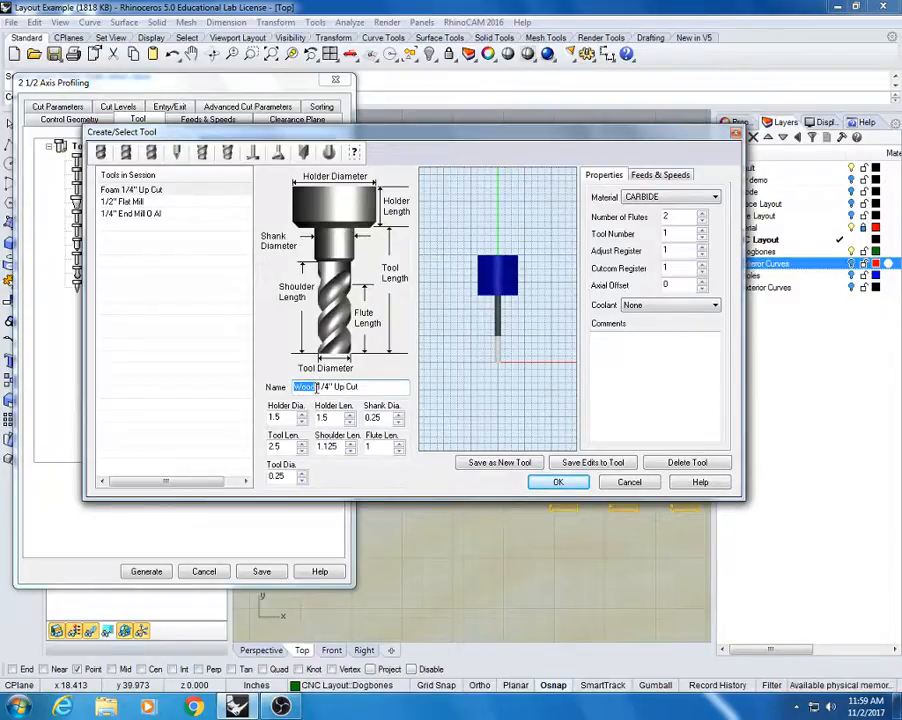
{"action": "left_click", "coordinate": [366, 387]}
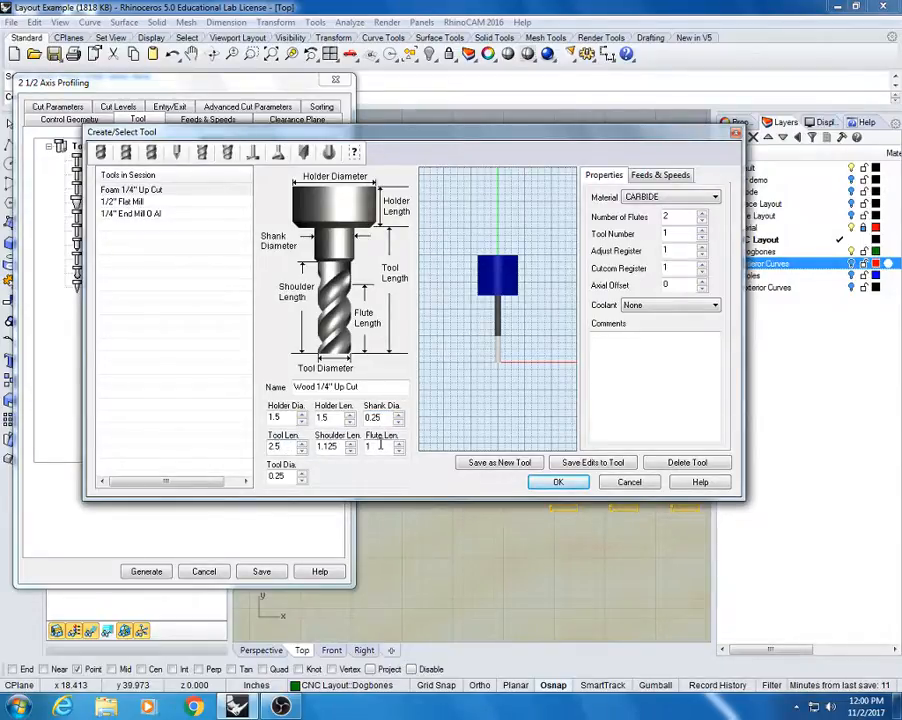
- Try a shank diameter of .5 for the up-cut tool, and set it back to .25
{"action": "left_click", "coordinate": [339, 450]}
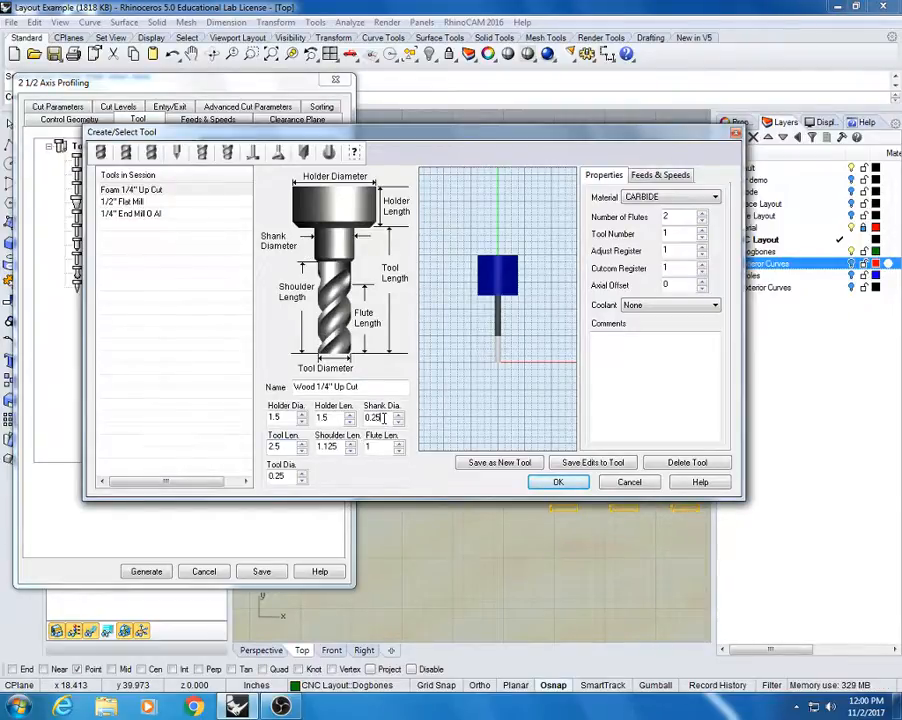
{"action": "left_click_drag", "start_coordinate": [365, 418], "coordinate": [383, 419]}
{"action": "type", "text": ".5"}
{"action": "left_click", "coordinate": [383, 446]}
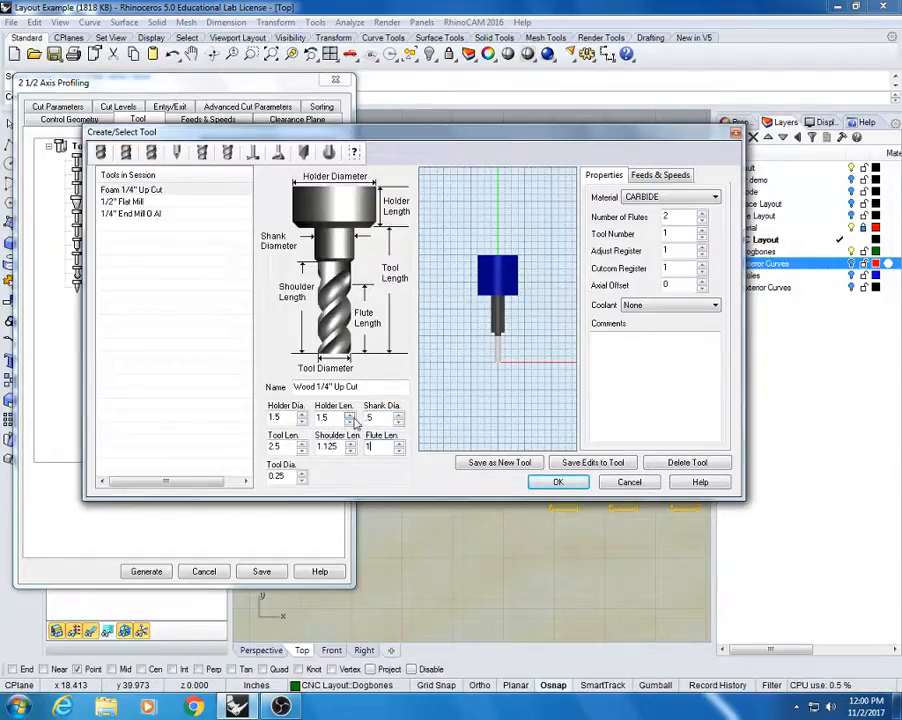
{"action": "left_click_drag", "start_coordinate": [375, 418], "coordinate": [349, 417]}
{"action": "type", "text": "."}
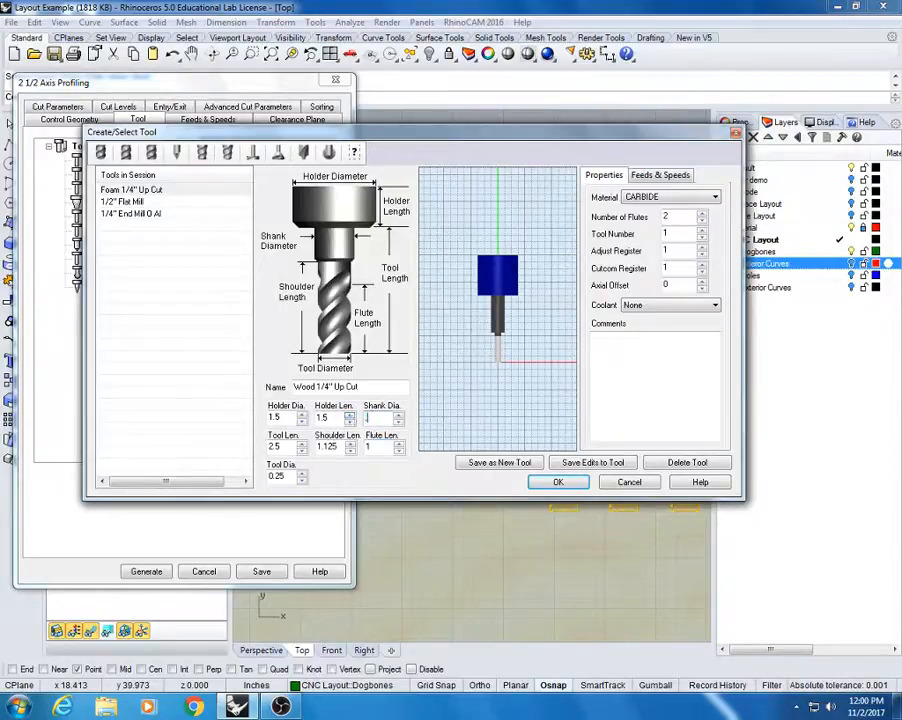
{"action": "left_click", "coordinate": [332, 419]}
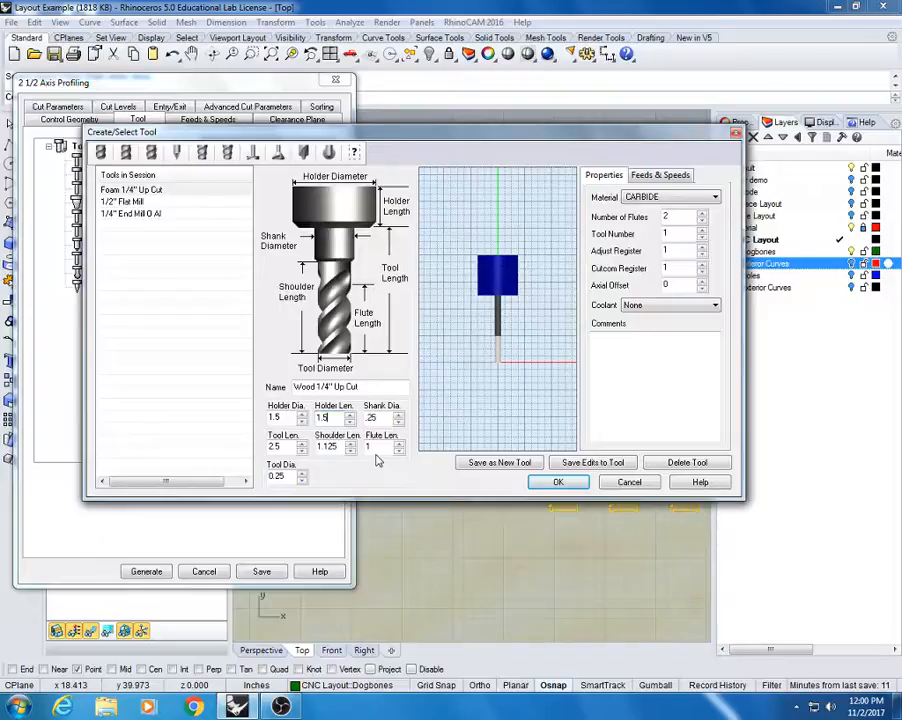
- Set the tool length to 1.5 and save Wood 1/4" Up Cut as a new tool with a non-repeated tool number
{"action": "double_click", "coordinate": [284, 447]}
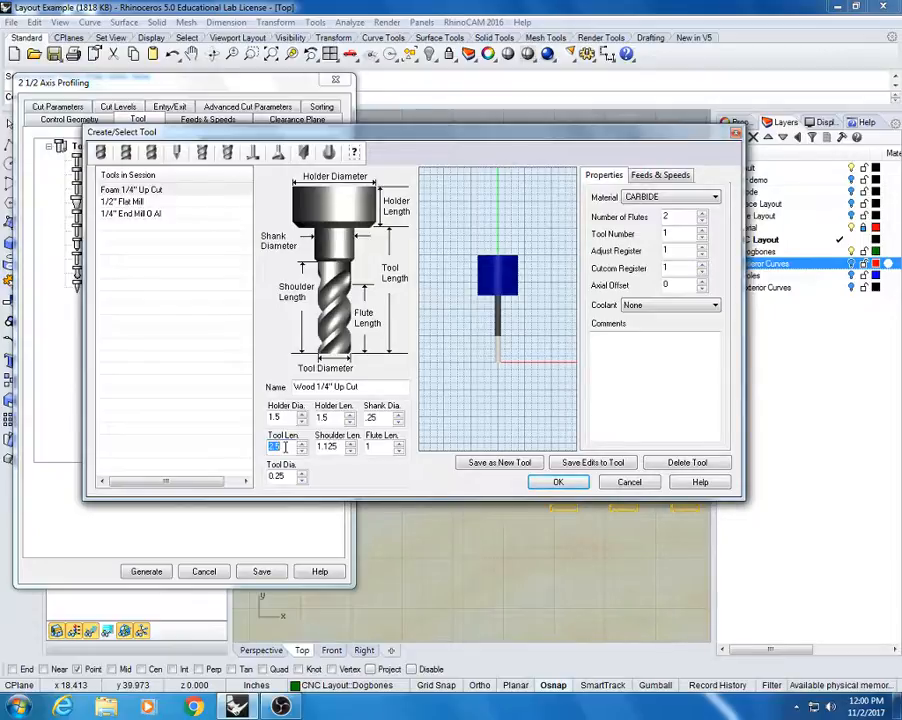
{"action": "type", "text": "1.5"}
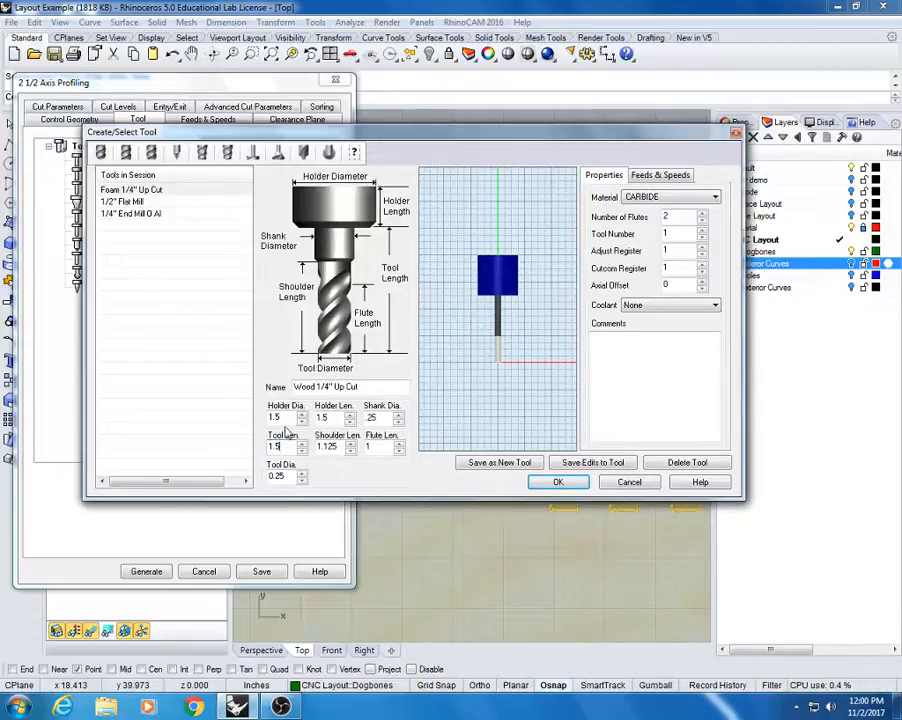
{"action": "left_click", "coordinate": [287, 417]}
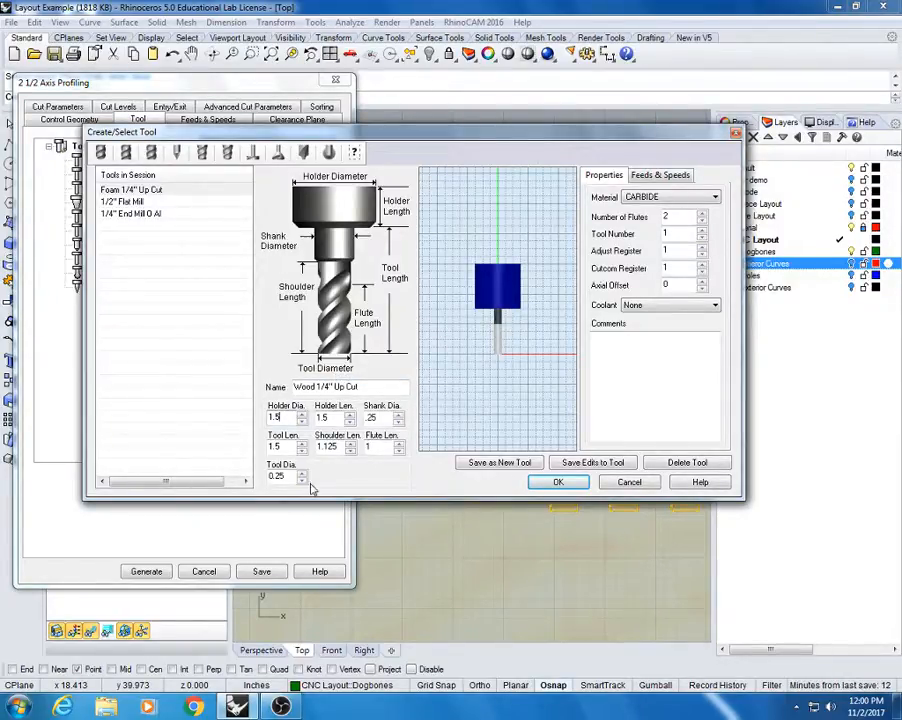
{"action": "left_click", "coordinate": [493, 465]}
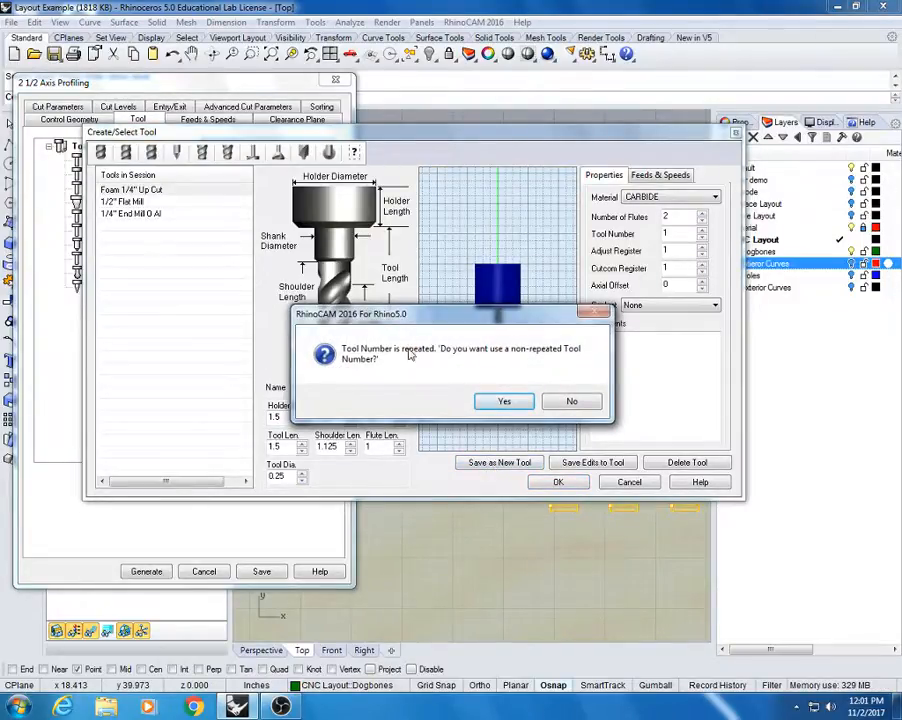
{"action": "left_click", "coordinate": [504, 403]}
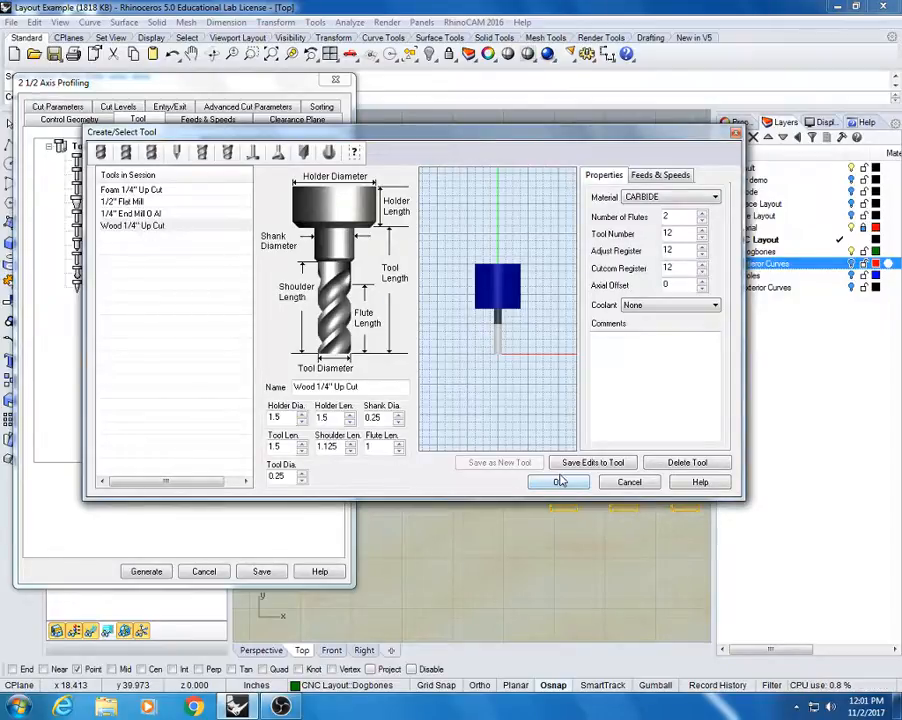
- Review the new wood tool's feeds and speeds and the load-from-file table, cancel the table, and accept the tool
{"action": "left_click", "coordinate": [666, 177]}
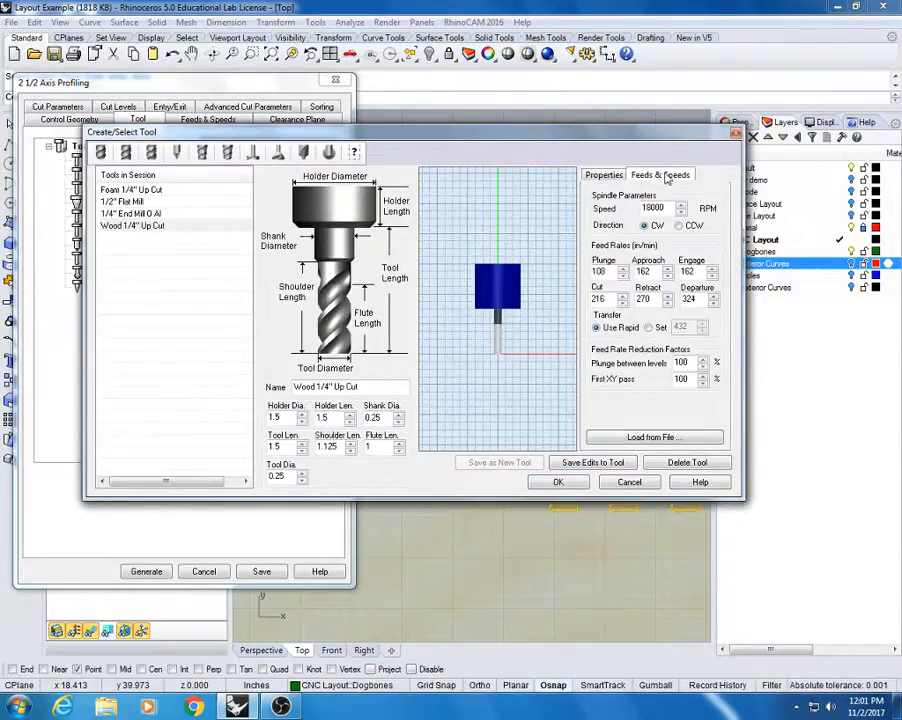
{"action": "left_click", "coordinate": [654, 440]}
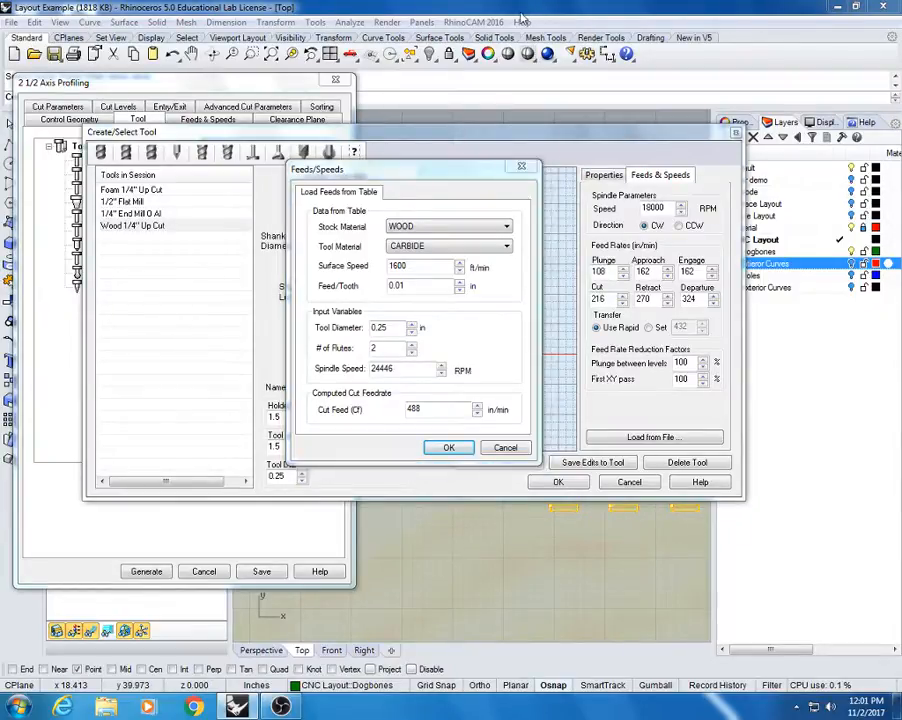
{"action": "left_click", "coordinate": [509, 449]}
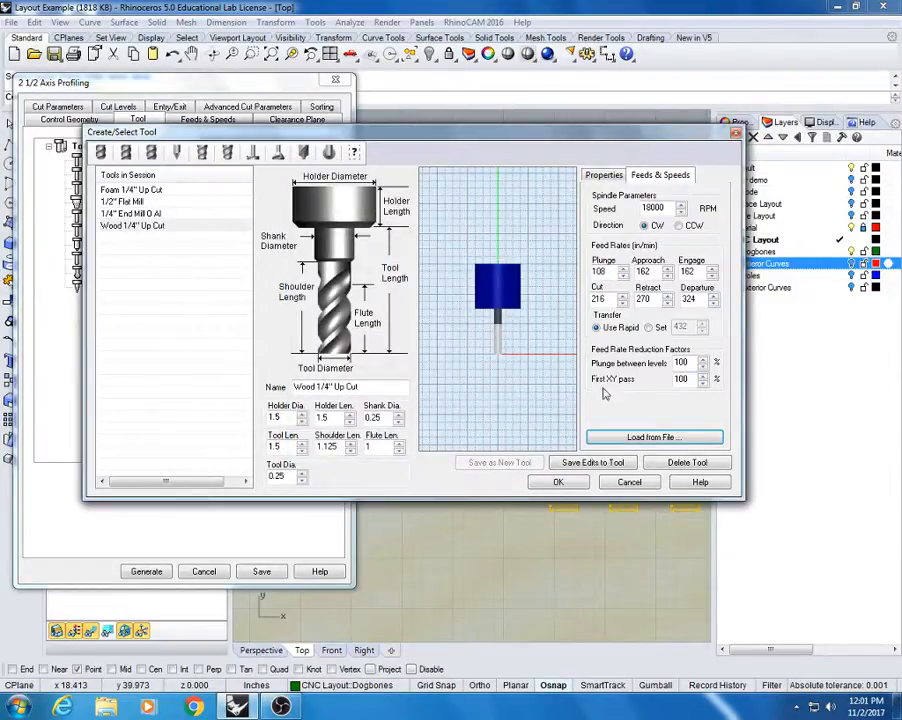
{"action": "left_click", "coordinate": [558, 482]}
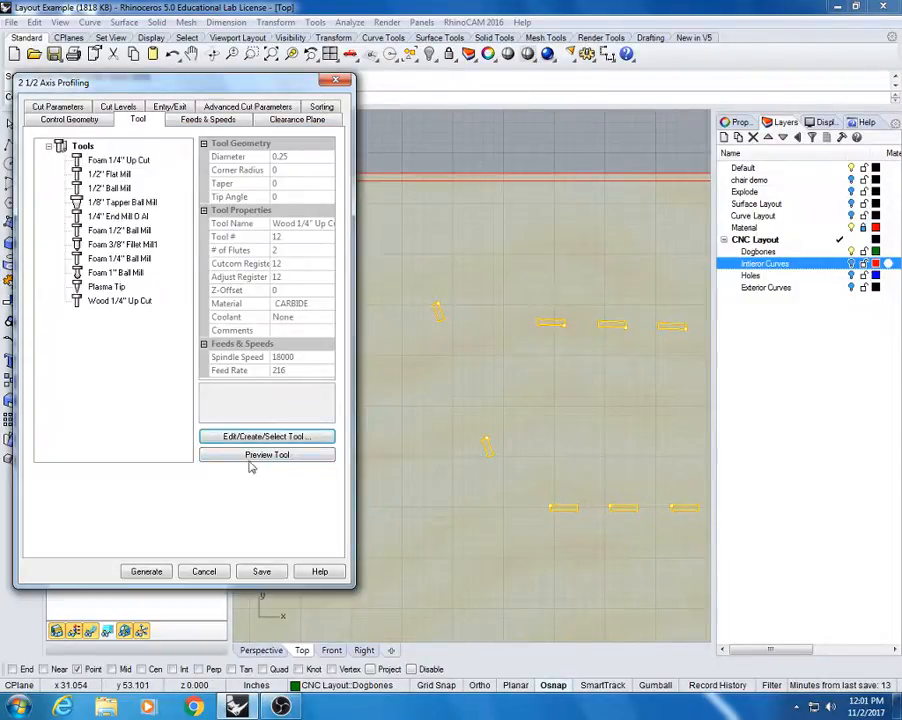
- Switch to the browser through the Digi Fab Tutorials shortcut and open the Feeds and Speeds page from the site map
{"action": "left_click", "coordinate": [837, 7]}
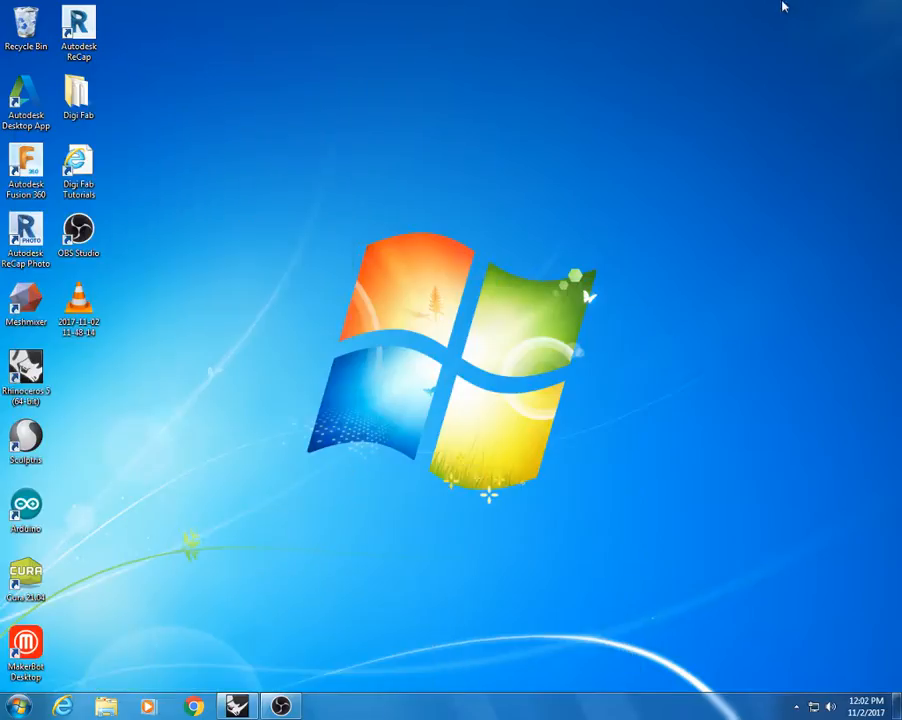
{"action": "double_click", "coordinate": [80, 163]}
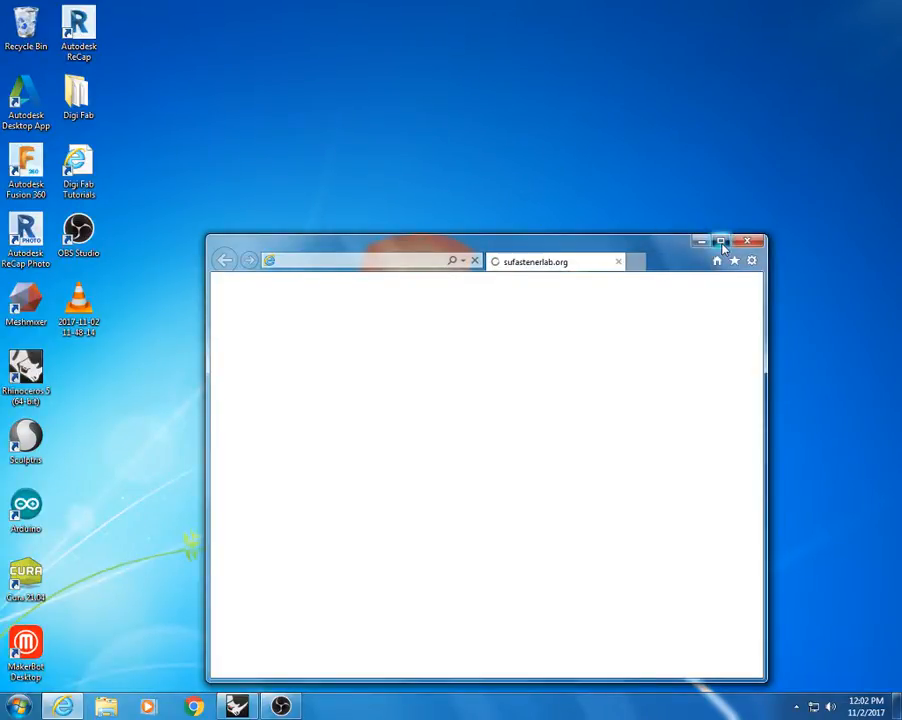
{"action": "left_click", "coordinate": [721, 243]}
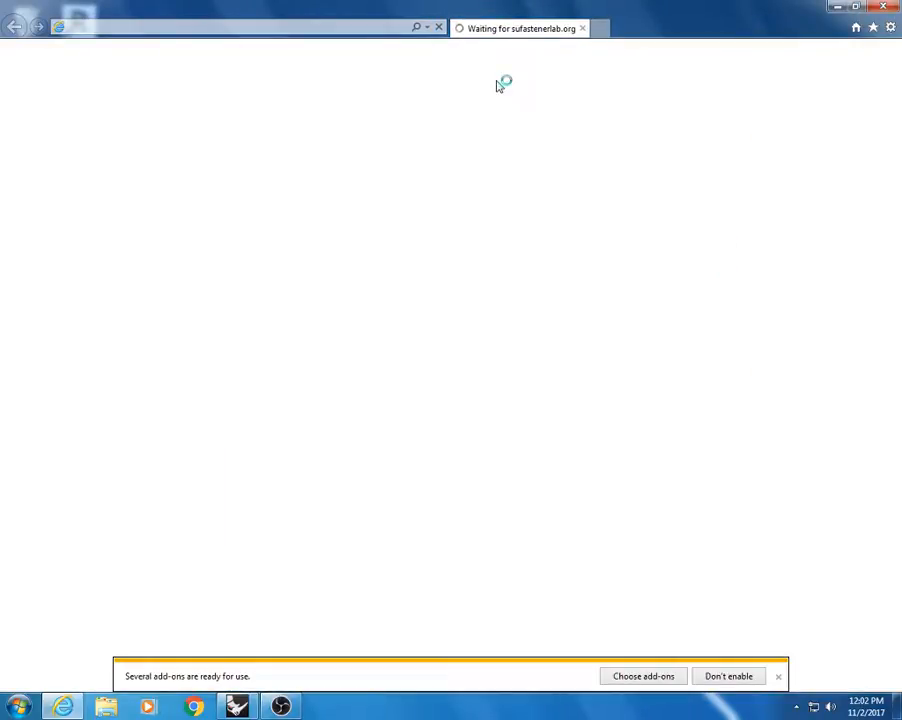
{"action": "left_click", "coordinate": [778, 676]}
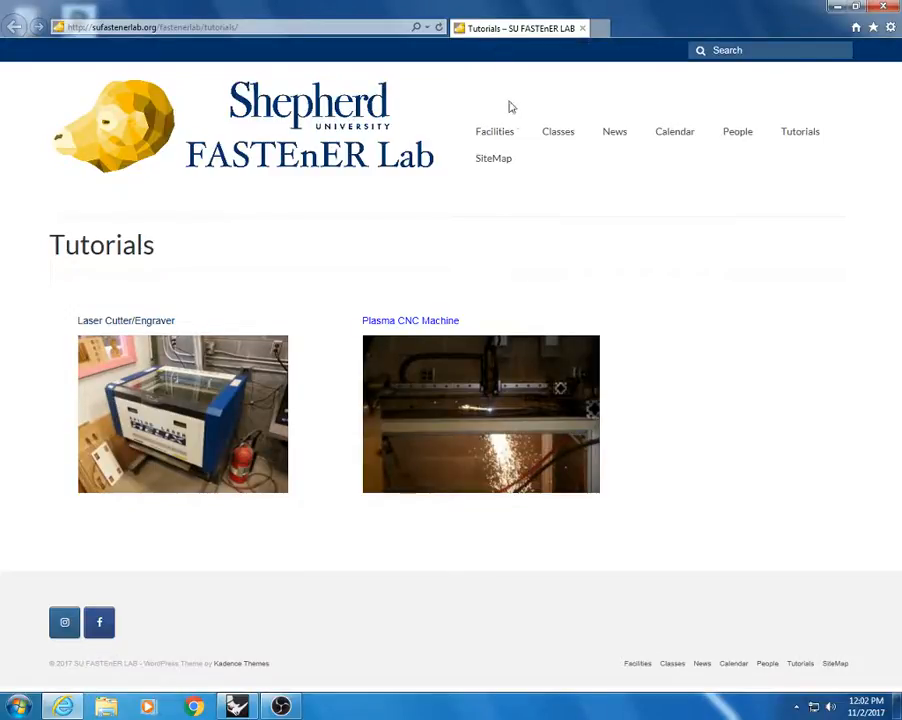
{"action": "left_click", "coordinate": [500, 162]}
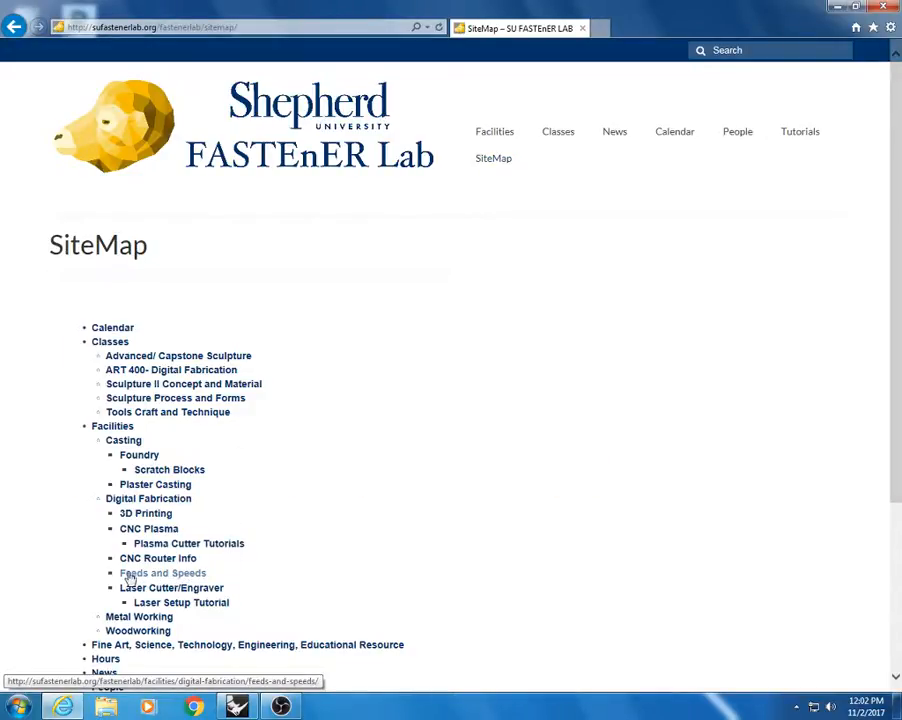
{"action": "left_click", "coordinate": [175, 576]}
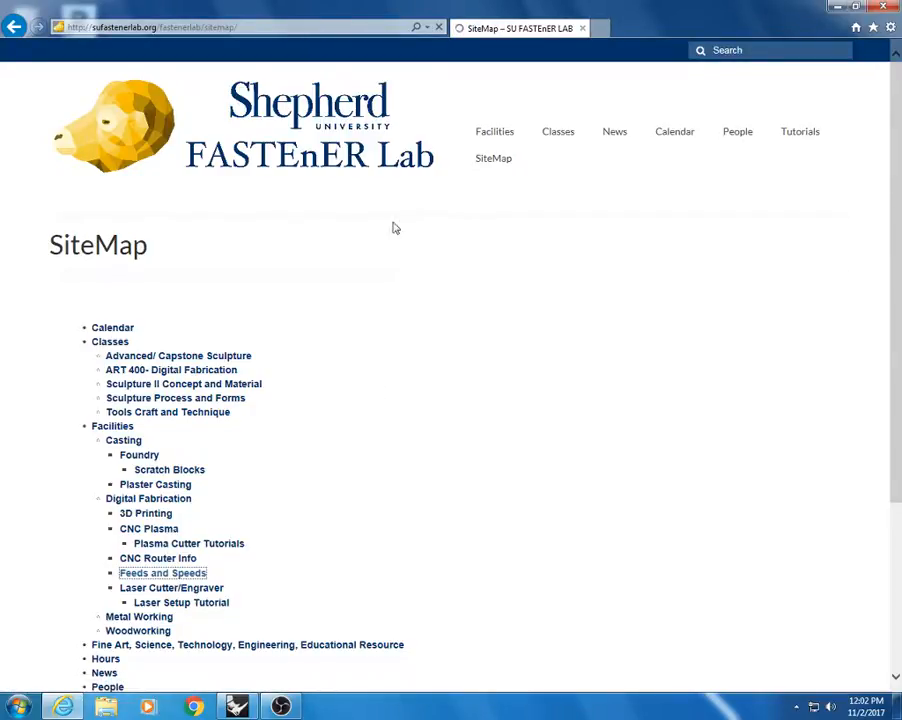
- Examine the Feeds and Speeds page, especially the plywood example and its recommended chip load for a carbide tool
{"action": "scroll", "coordinate": [296, 518], "scroll_direction": "down", "scroll_amount": 3}
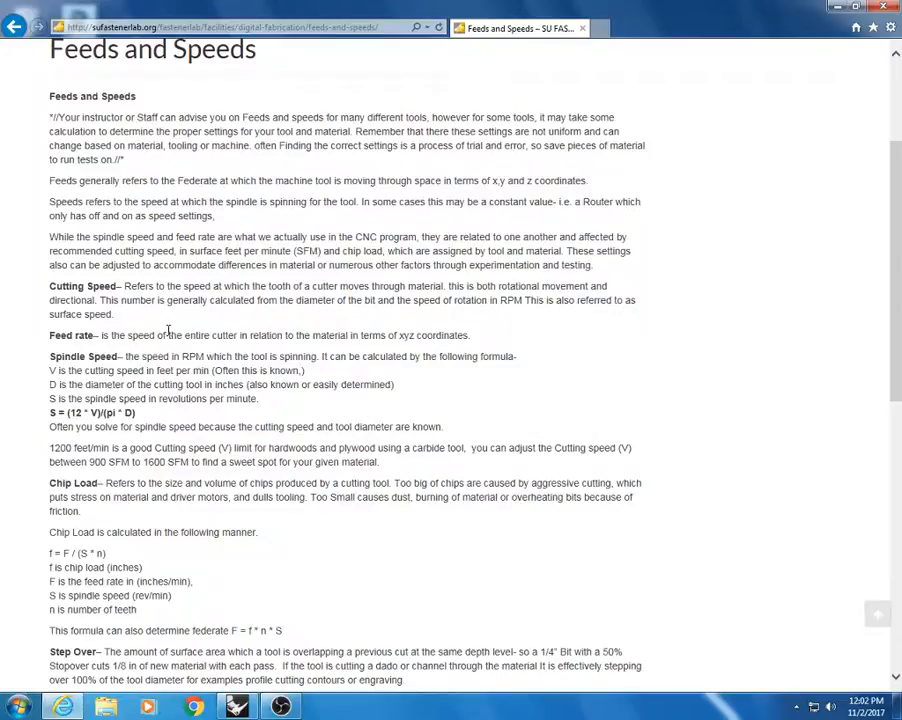
{"action": "scroll", "coordinate": [178, 346], "scroll_direction": "down", "scroll_amount": 1}
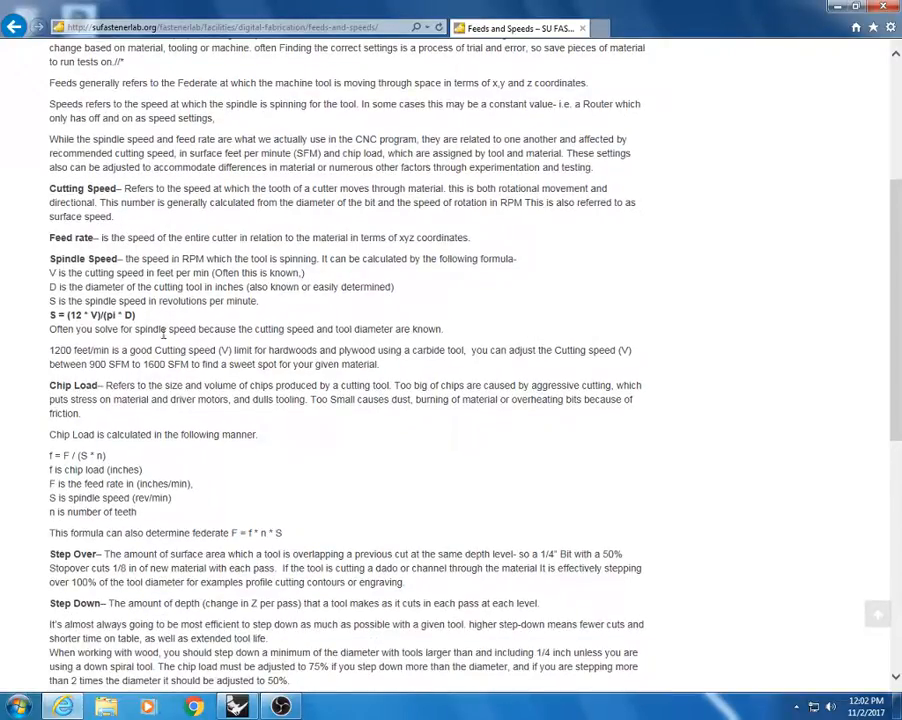
{"action": "scroll", "coordinate": [170, 344], "scroll_direction": "down", "scroll_amount": 3}
{"action": "scroll", "coordinate": [161, 343], "scroll_direction": "down", "scroll_amount": 1}
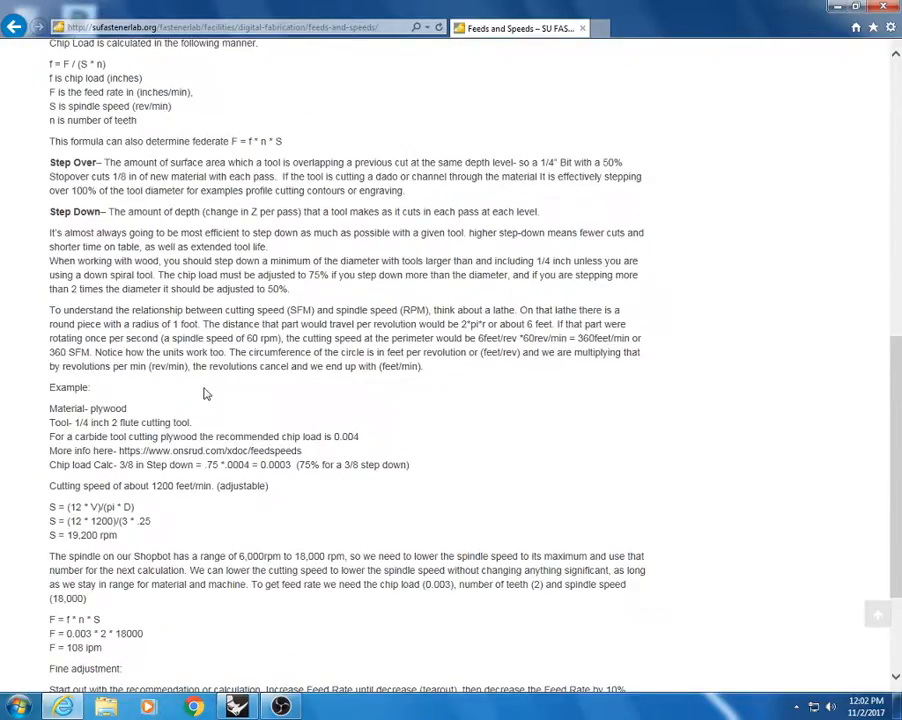
{"action": "scroll", "coordinate": [204, 393], "scroll_direction": "down", "scroll_amount": 1}
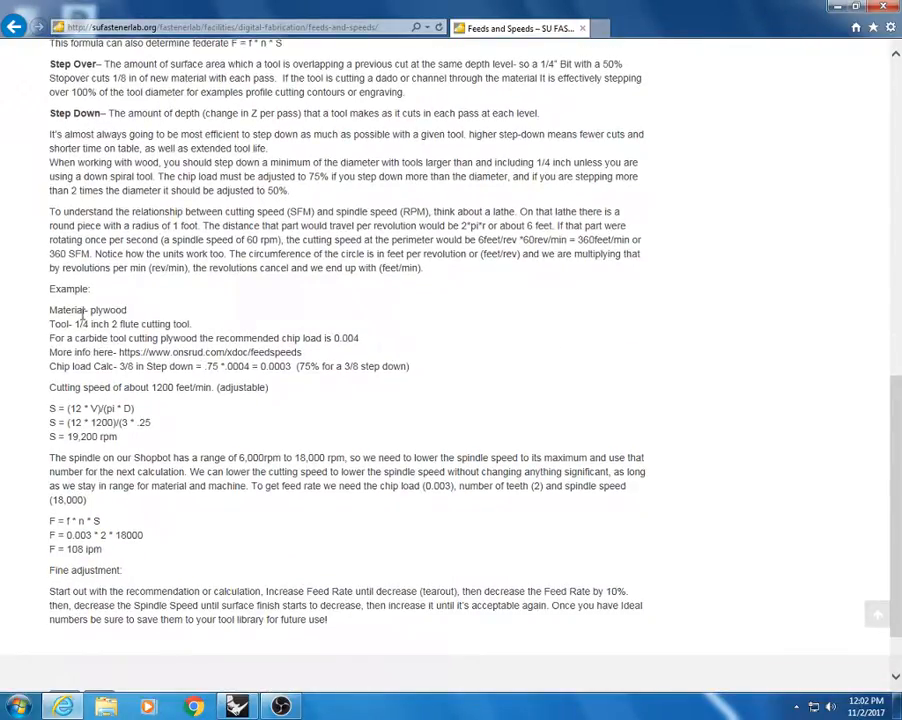
{"action": "left_click_drag", "start_coordinate": [47, 289], "coordinate": [416, 604]}
{"action": "left_click", "coordinate": [138, 240]}
{"action": "left_click_drag", "start_coordinate": [331, 338], "coordinate": [360, 340]}
{"action": "left_click", "coordinate": [366, 344]}
- Return to Rhino, reopen the Wood 1/4" Up Cut tool for editing, and open its table for loading feeds and speeds
{"action": "left_click", "coordinate": [238, 702]}
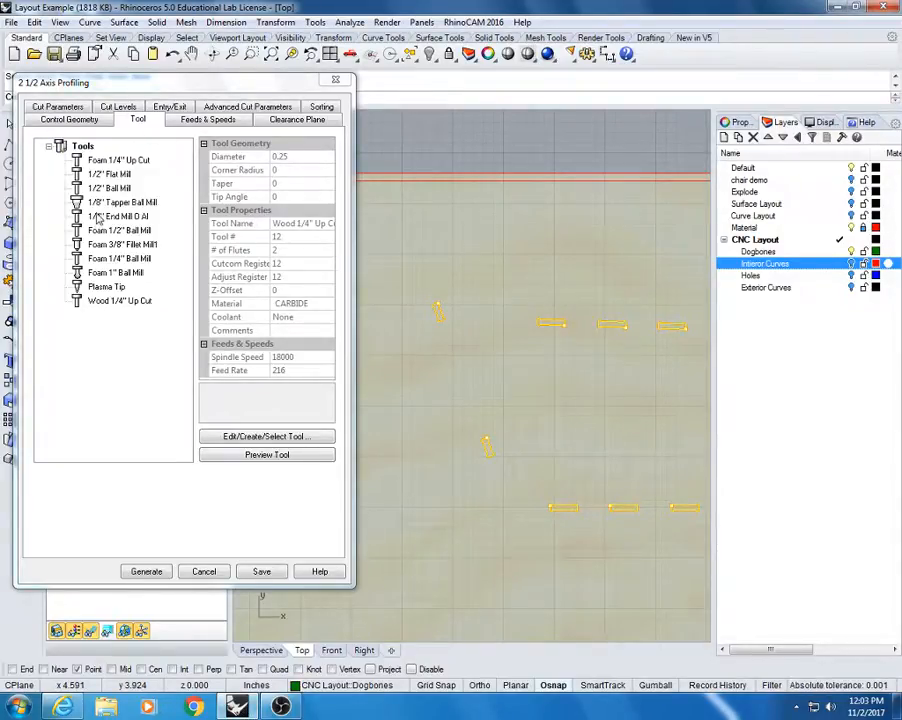
{"action": "left_click", "coordinate": [108, 303]}
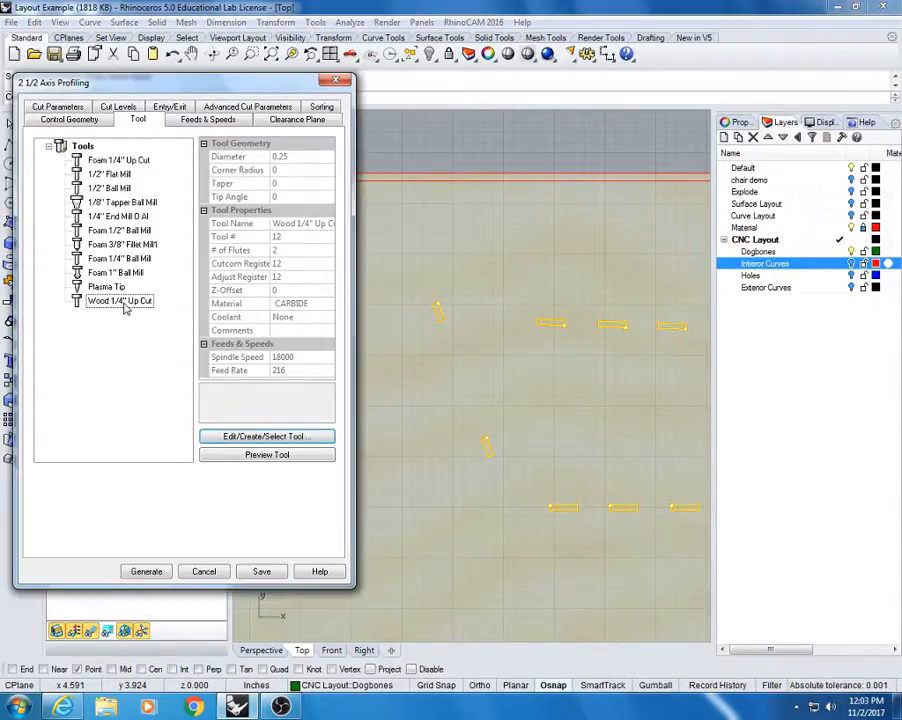
{"action": "left_click", "coordinate": [108, 303]}
{"action": "left_click", "coordinate": [161, 342]}
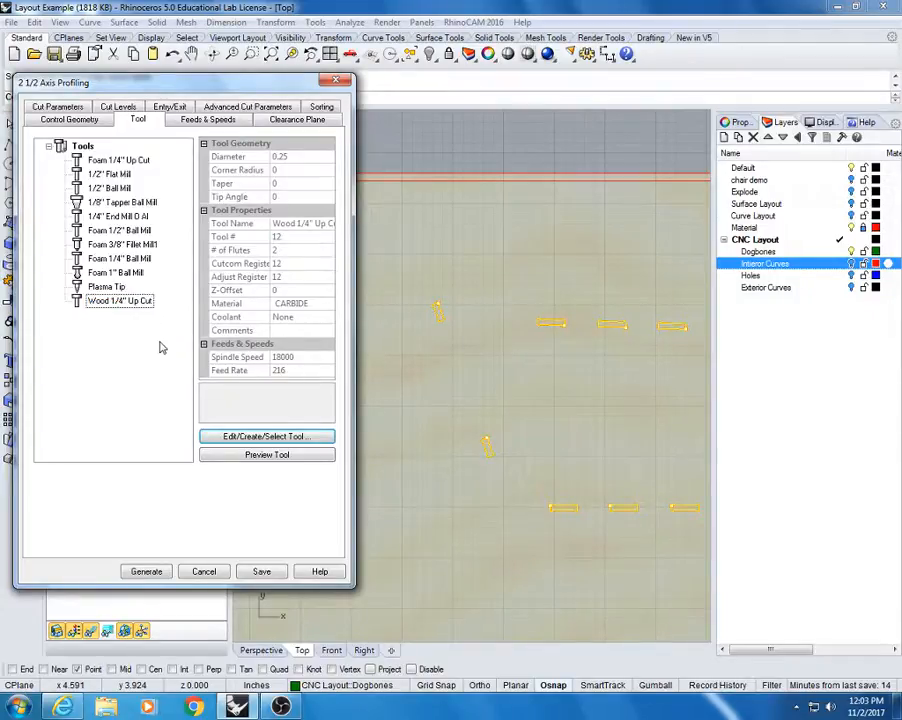
{"action": "left_click", "coordinate": [290, 437]}
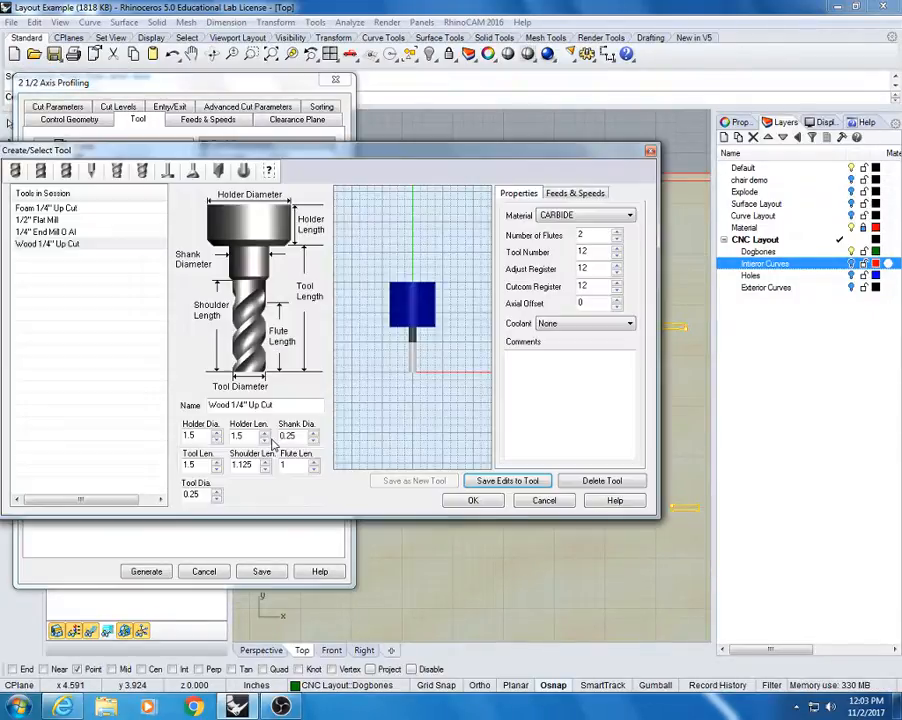
{"action": "left_click", "coordinate": [580, 193]}
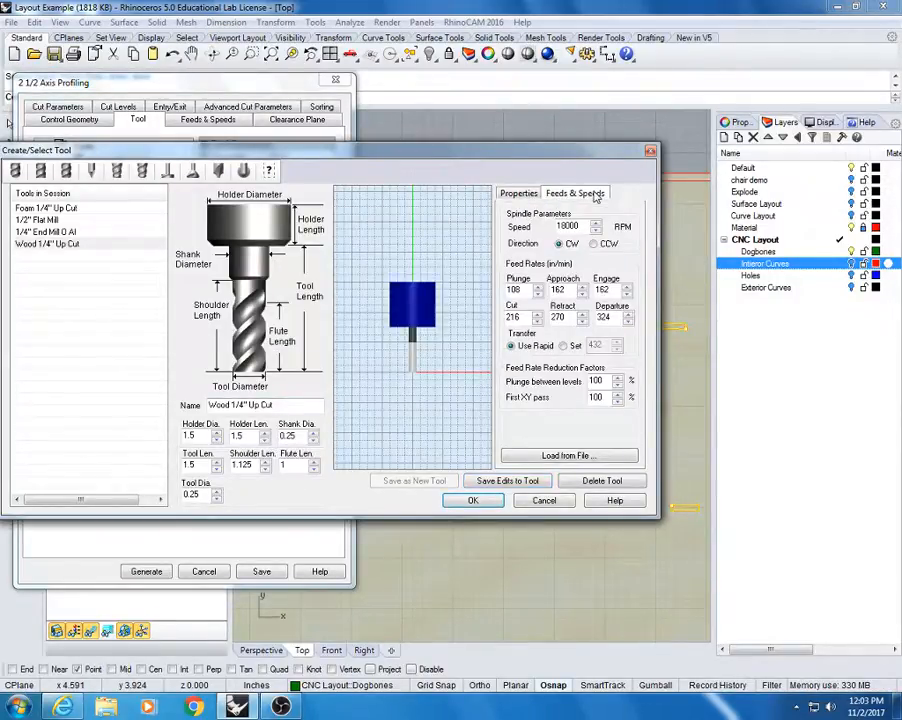
{"action": "left_click", "coordinate": [543, 459]}
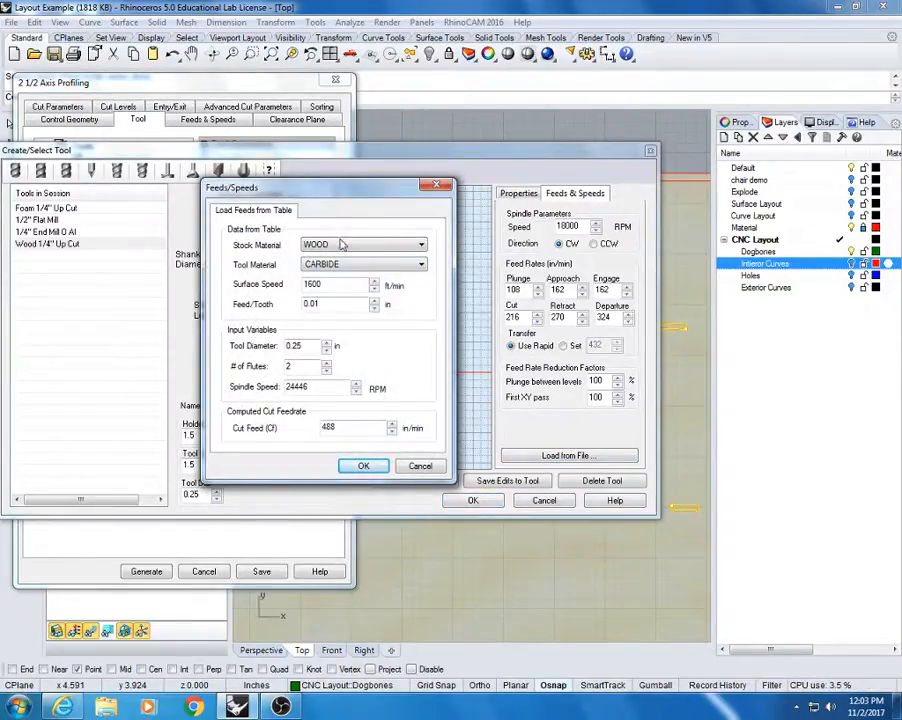
- Set the feed per tooth to .004 in and the spindle speed to 12000 RPM for the wood tool
{"action": "double_click", "coordinate": [339, 304]}
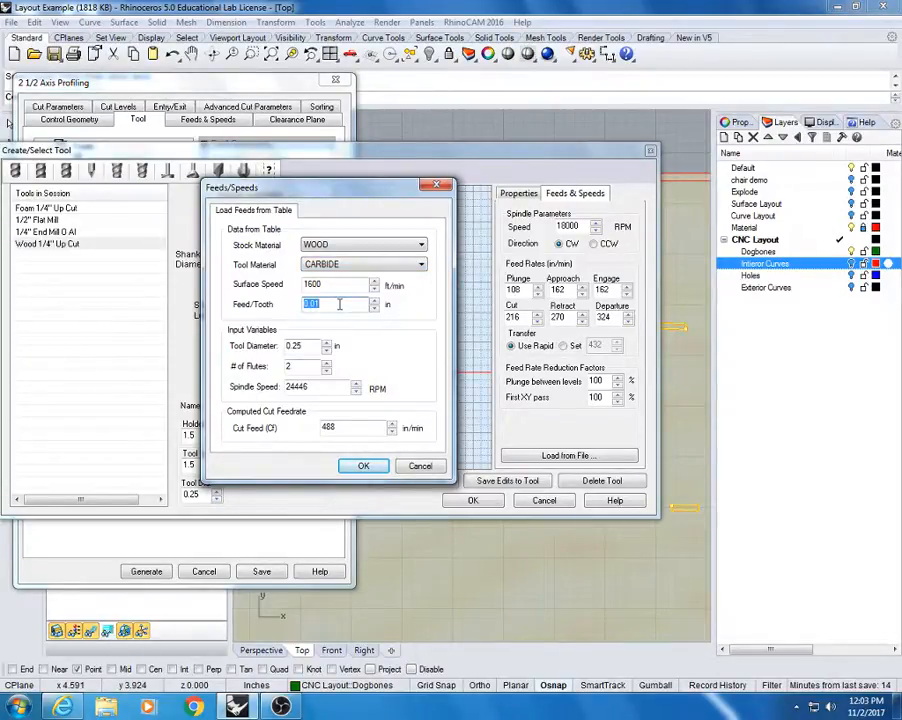
{"action": "type", "text": "004"}
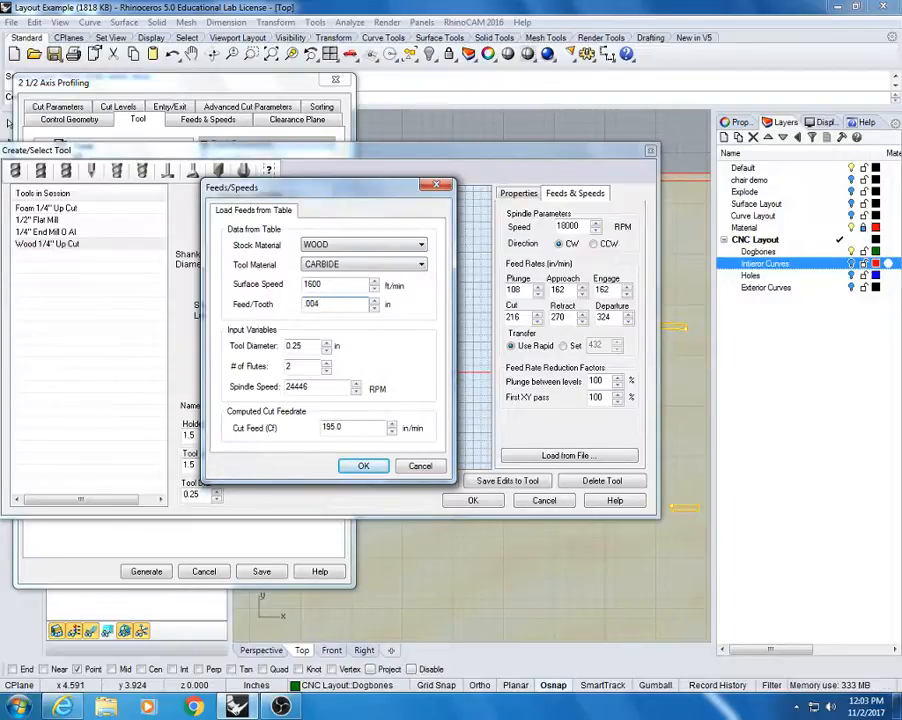
{"action": "left_click", "coordinate": [344, 285]}
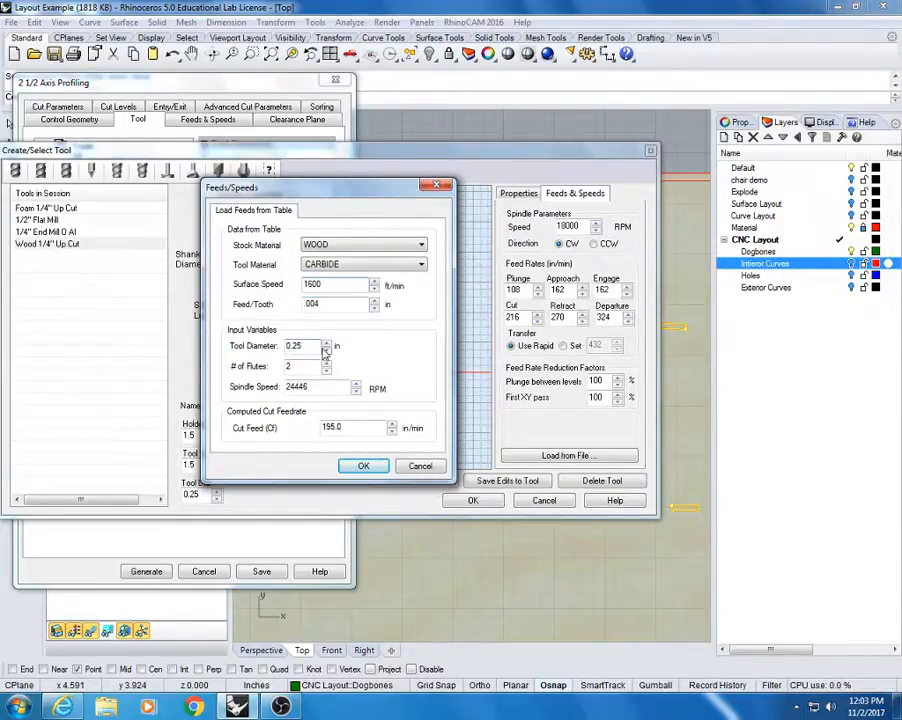
{"action": "left_click", "coordinate": [298, 367]}
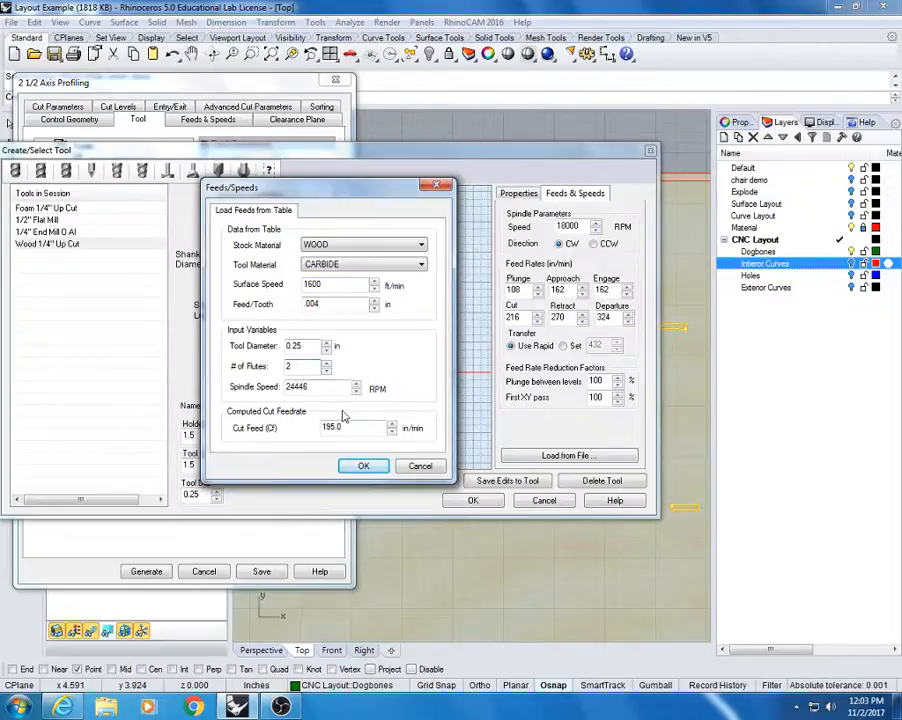
{"action": "left_click", "coordinate": [320, 388]}
{"action": "double_click", "coordinate": [320, 388]}
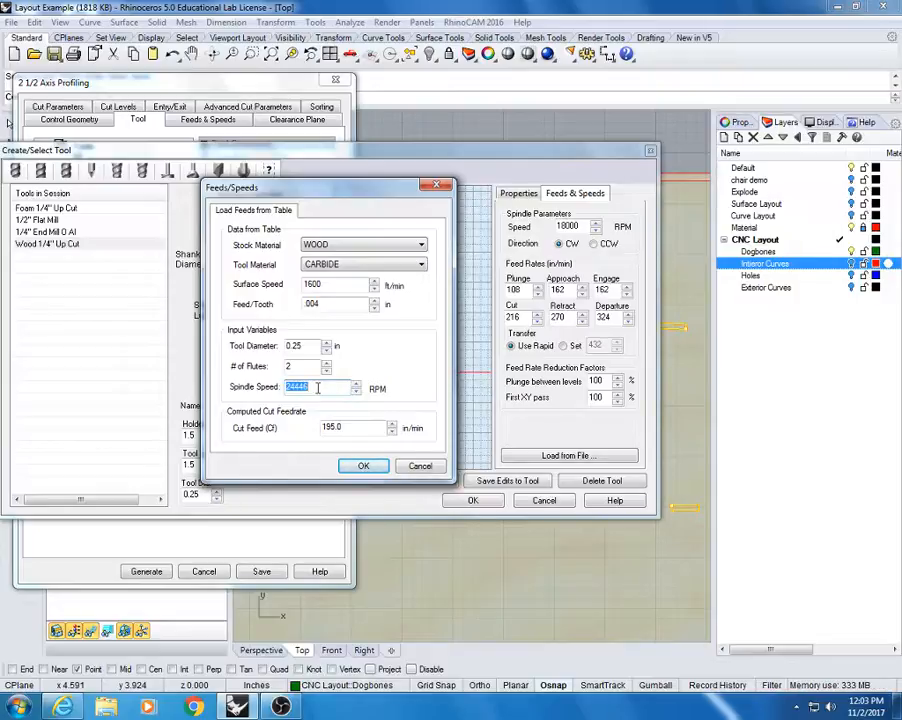
{"action": "type", "text": "1"}
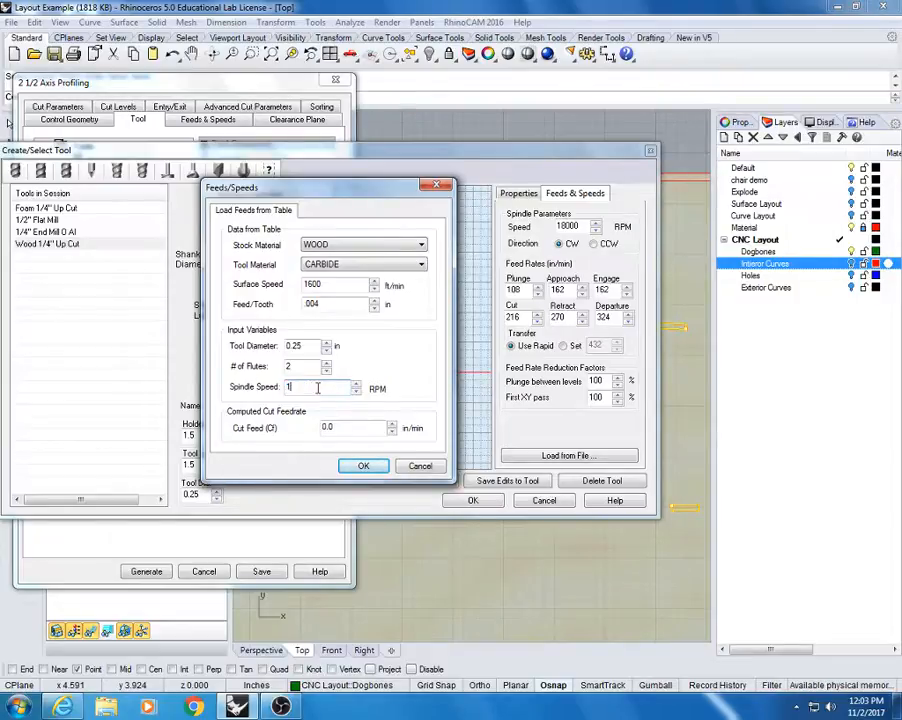
{"action": "type", "text": "2000"}
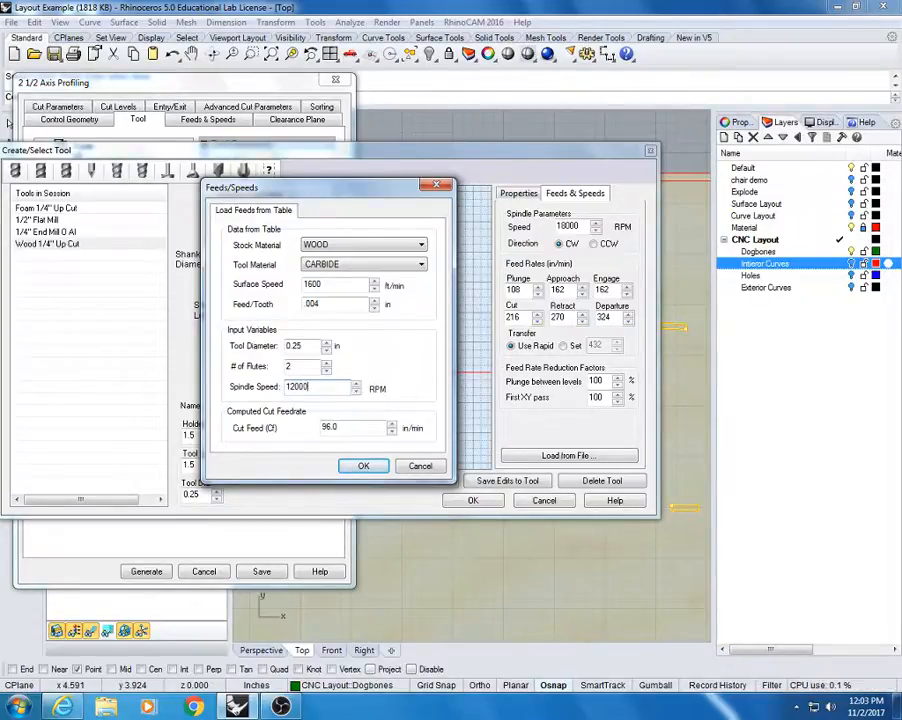
{"action": "left_click", "coordinate": [352, 427]}
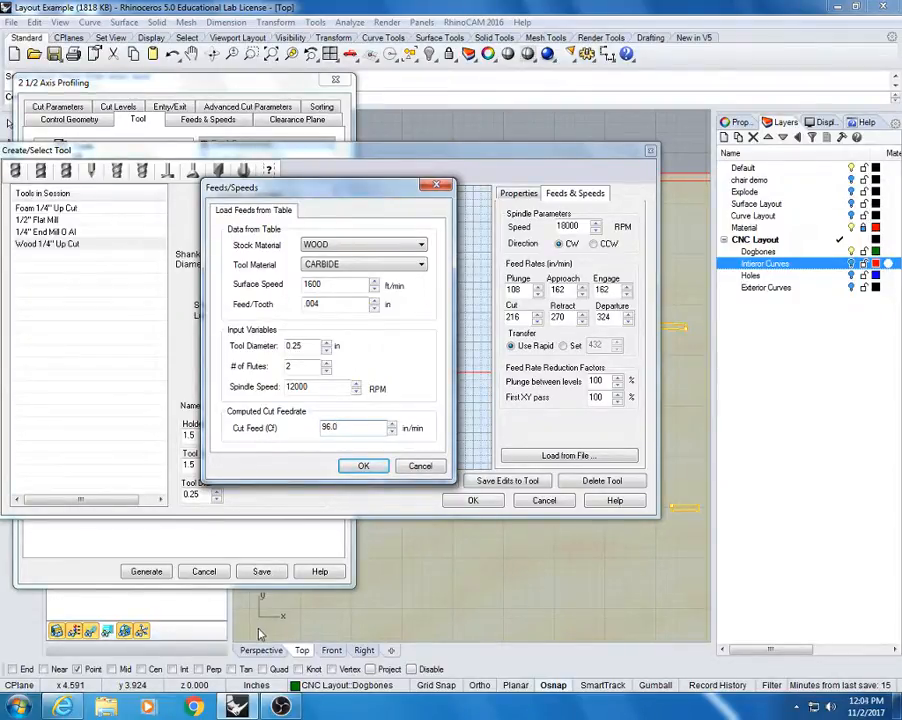
- Switch to the Feeds and Speeds page in the browser and check the spindle speed used in the example's feed rate calculation
{"action": "left_click", "coordinate": [52, 712]}
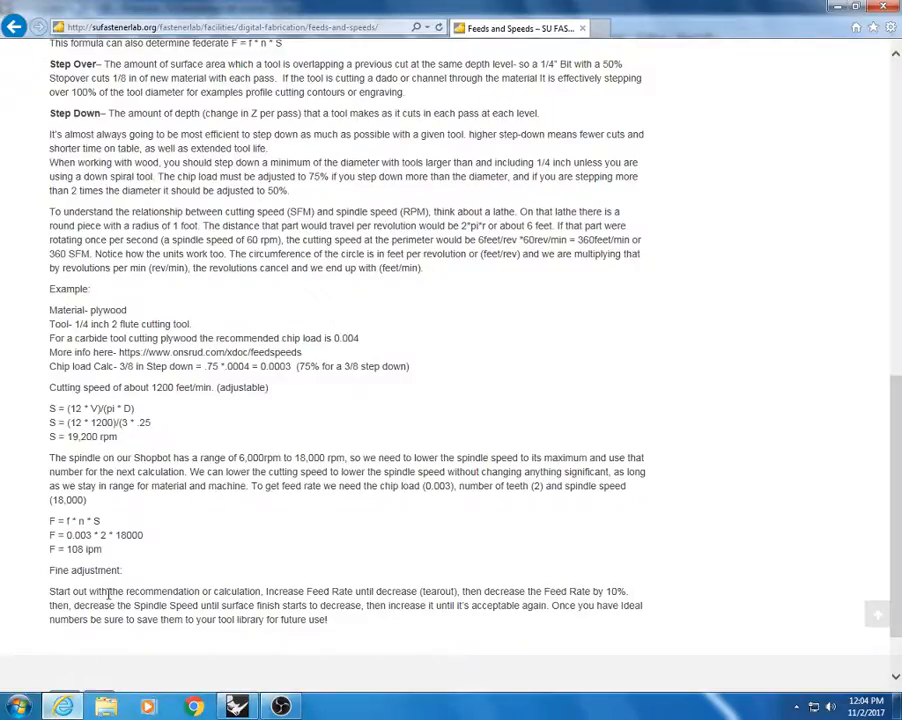
{"action": "left_click_drag", "start_coordinate": [117, 537], "coordinate": [147, 536]}
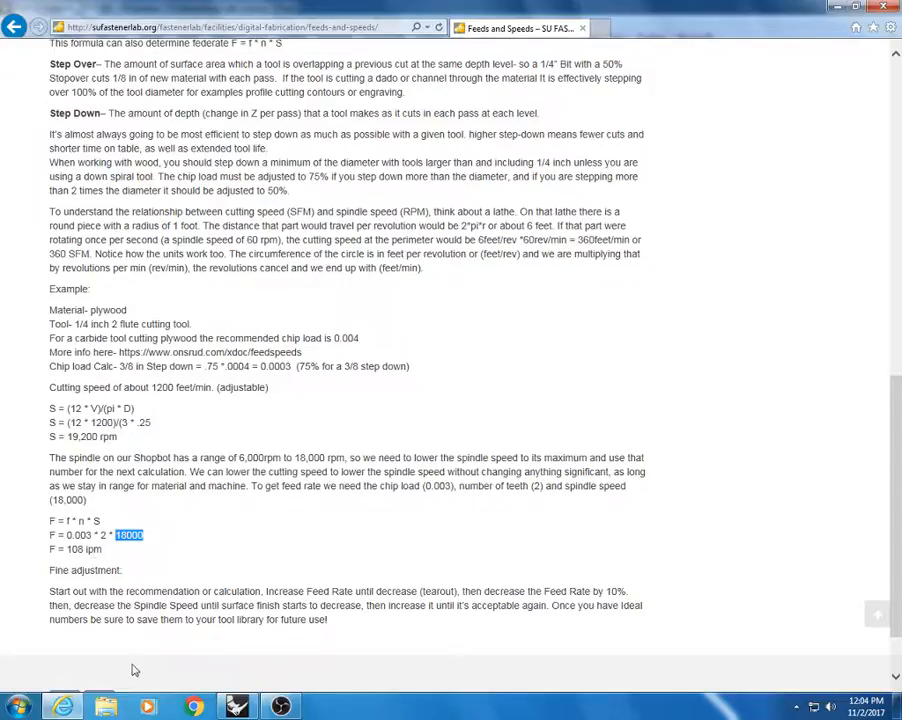
- Return to Rhino, accept the loaded feeds and speeds, and save the edits to the Wood 1/4" Up Cut tool
{"action": "left_click", "coordinate": [64, 707]}
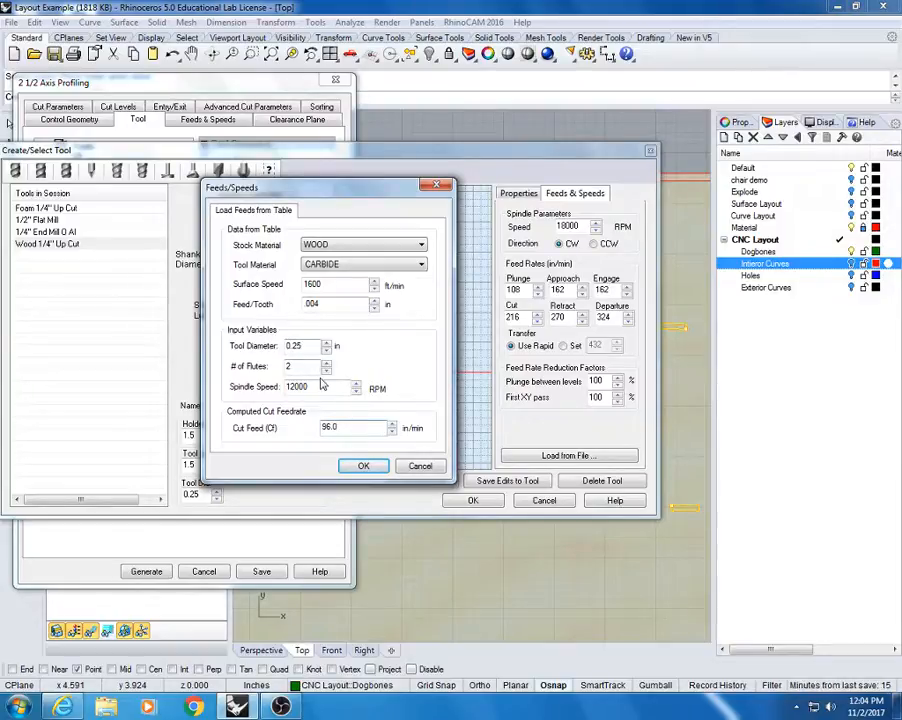
{"action": "left_click", "coordinate": [362, 466]}
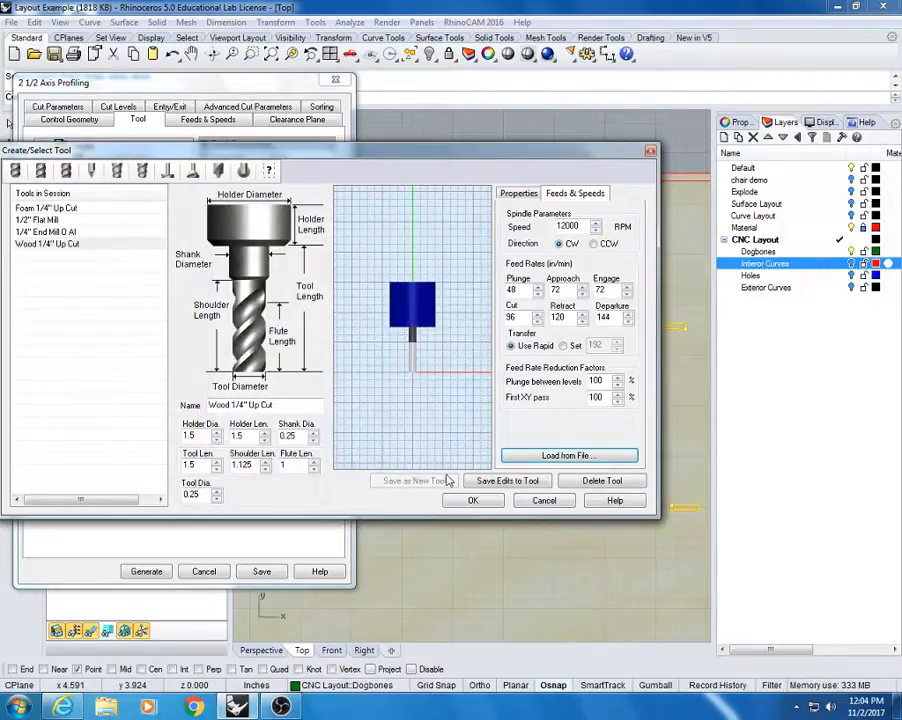
{"action": "left_click", "coordinate": [522, 482]}
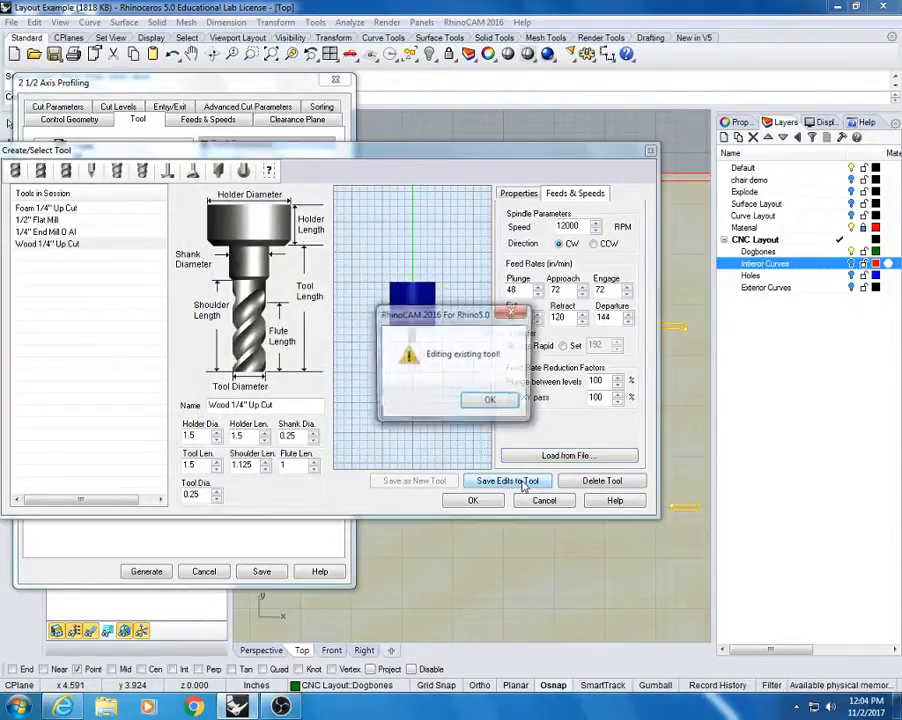
{"action": "left_click", "coordinate": [493, 456]}
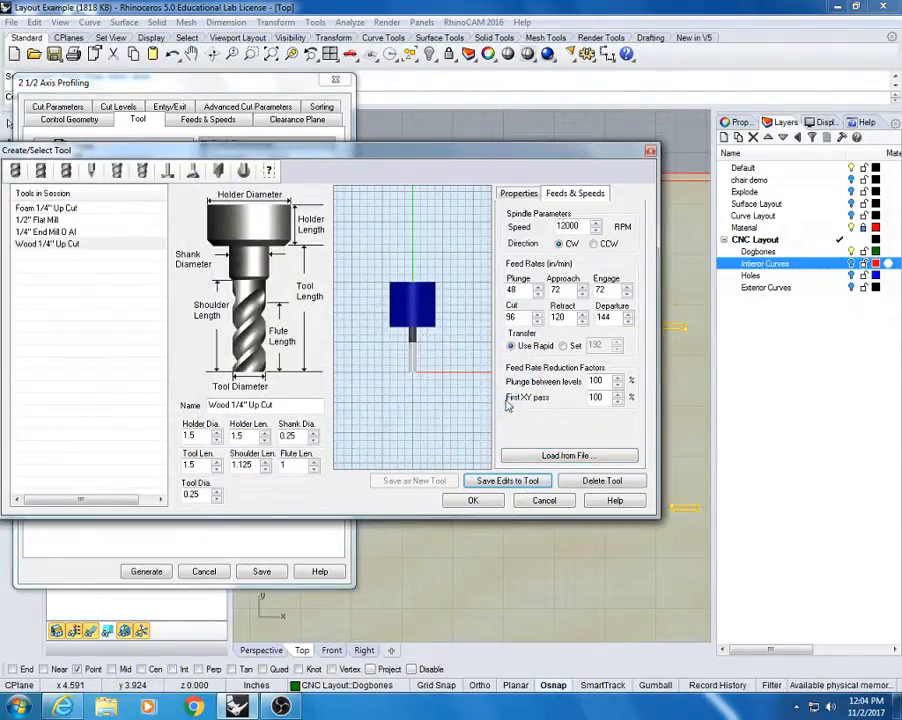
{"action": "left_click", "coordinate": [473, 501]}
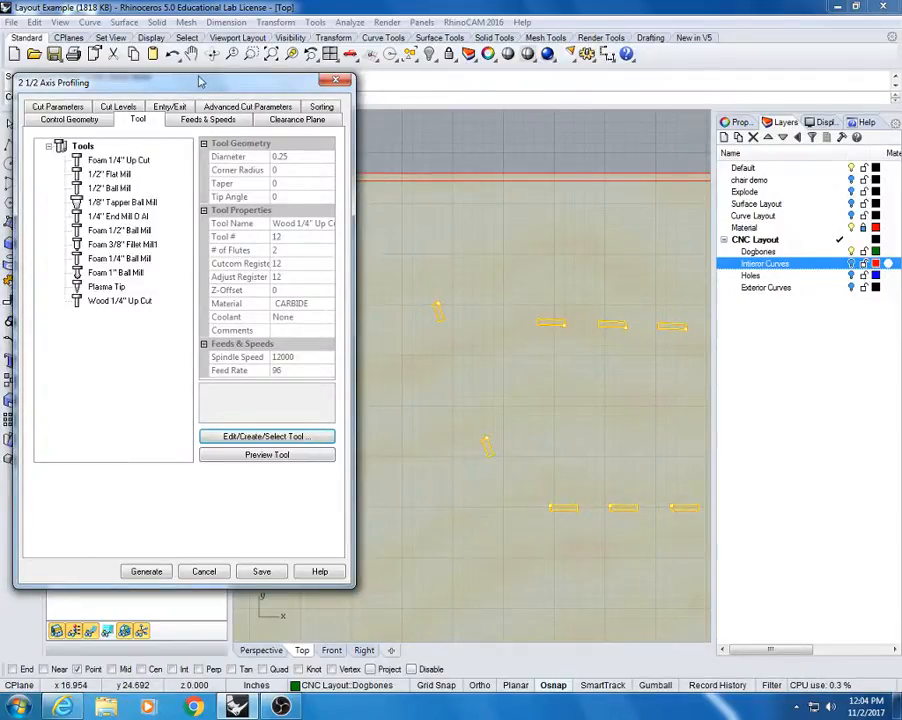
- Set the profiling clearance plane to Stock Max Z plus .75 and sort the cuts by minimum distance
{"action": "left_click_drag", "start_coordinate": [205, 84], "coordinate": [390, 88]}
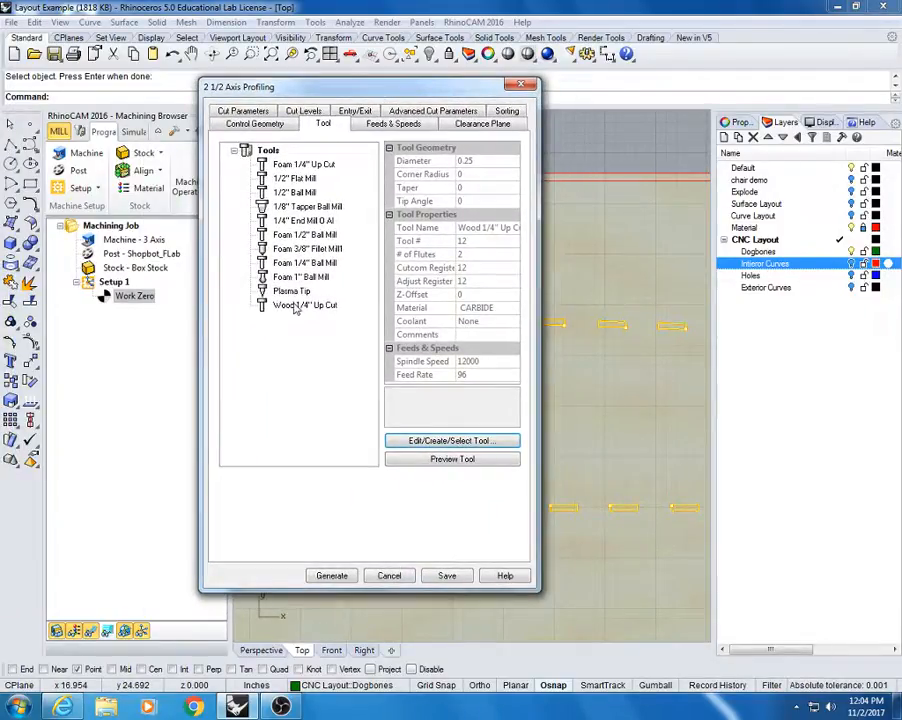
{"action": "left_click", "coordinate": [386, 125]}
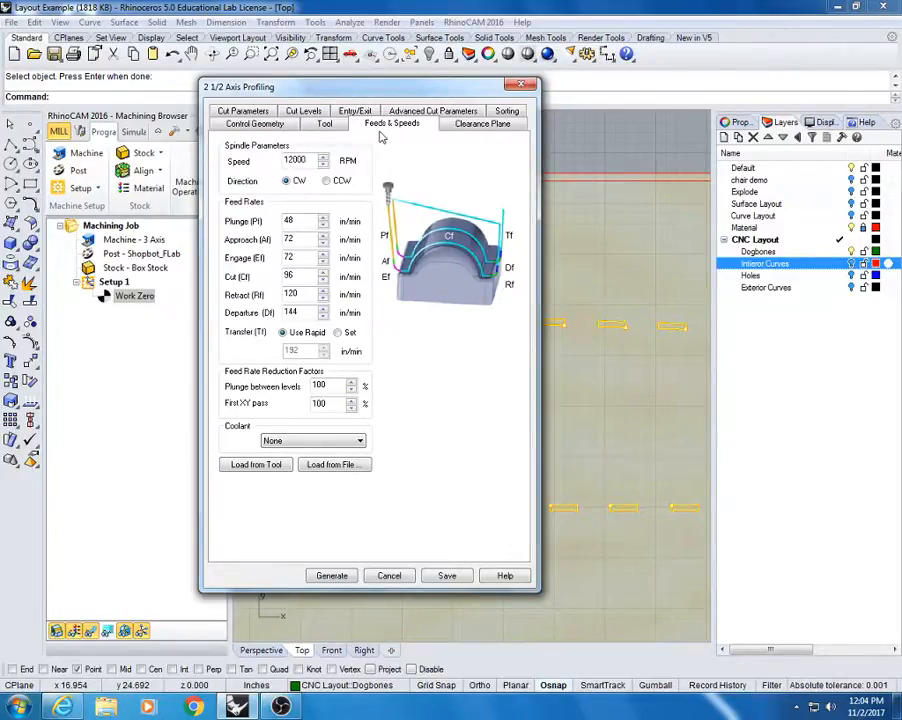
{"action": "left_click", "coordinate": [484, 125]}
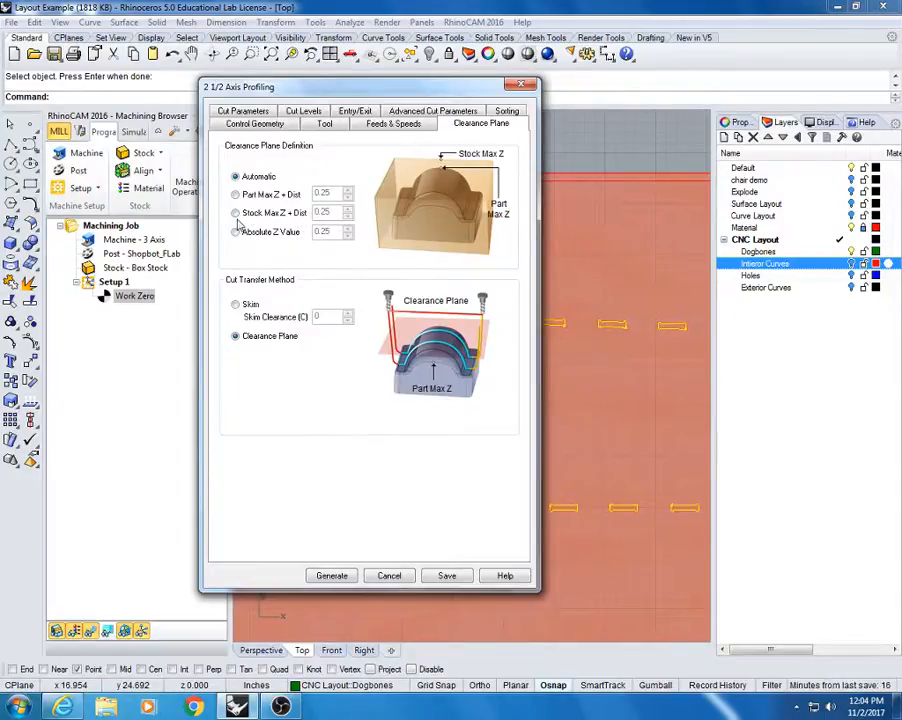
{"action": "left_click", "coordinate": [236, 213]}
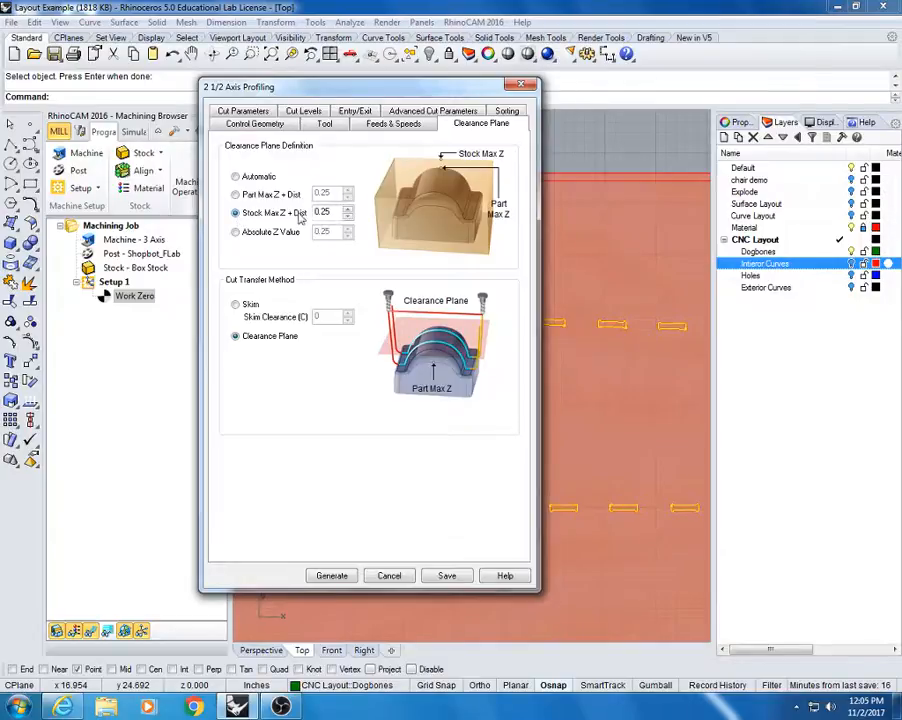
{"action": "double_click", "coordinate": [326, 212]}
{"action": "type", "text": ".75"}
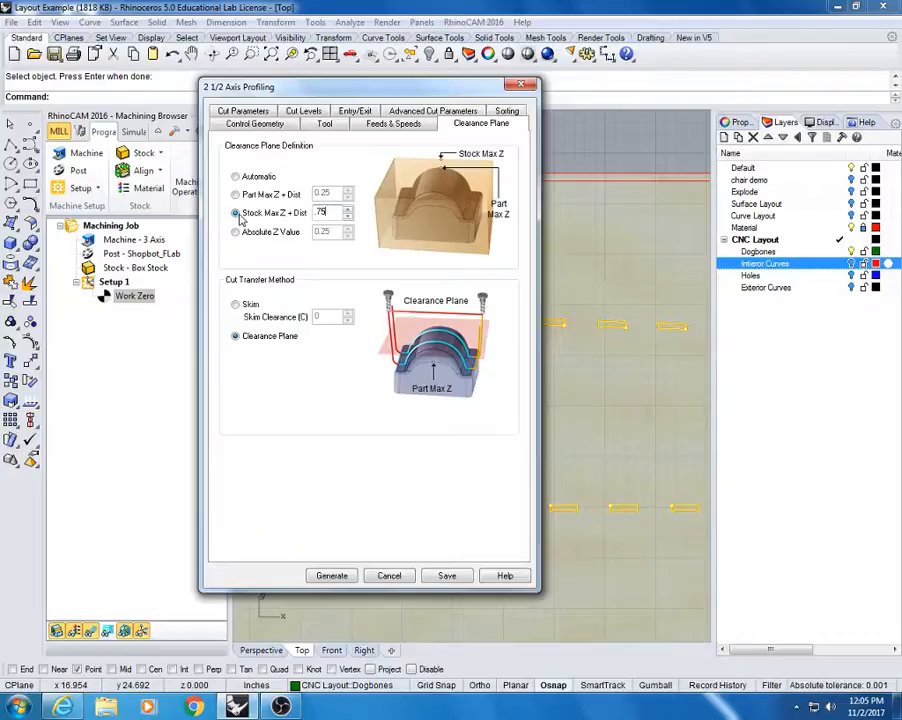
{"action": "type", "text": ".75"}
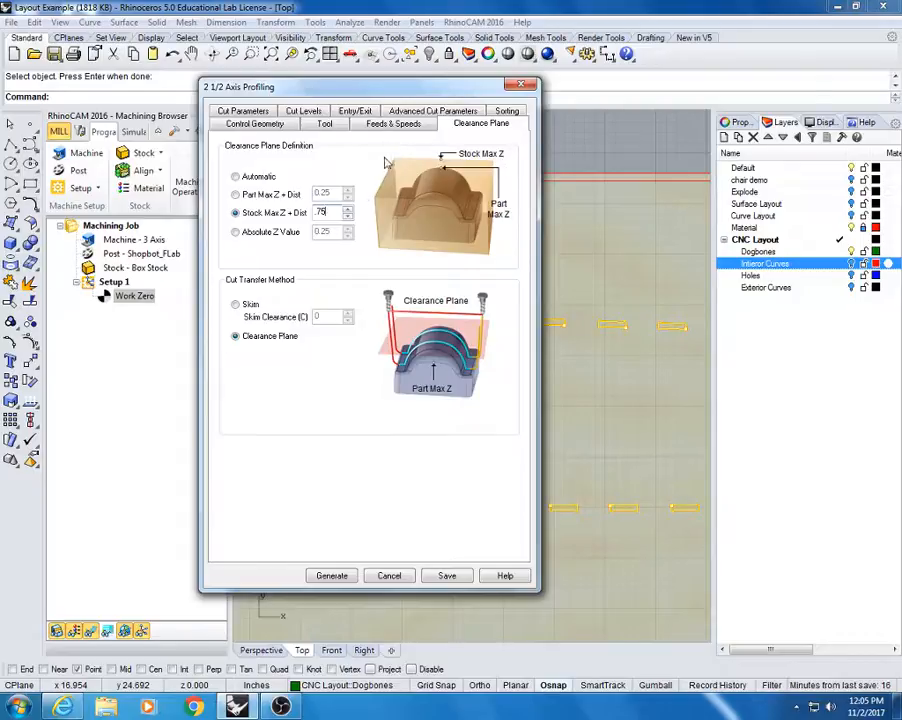
{"action": "left_click", "coordinate": [507, 111]}
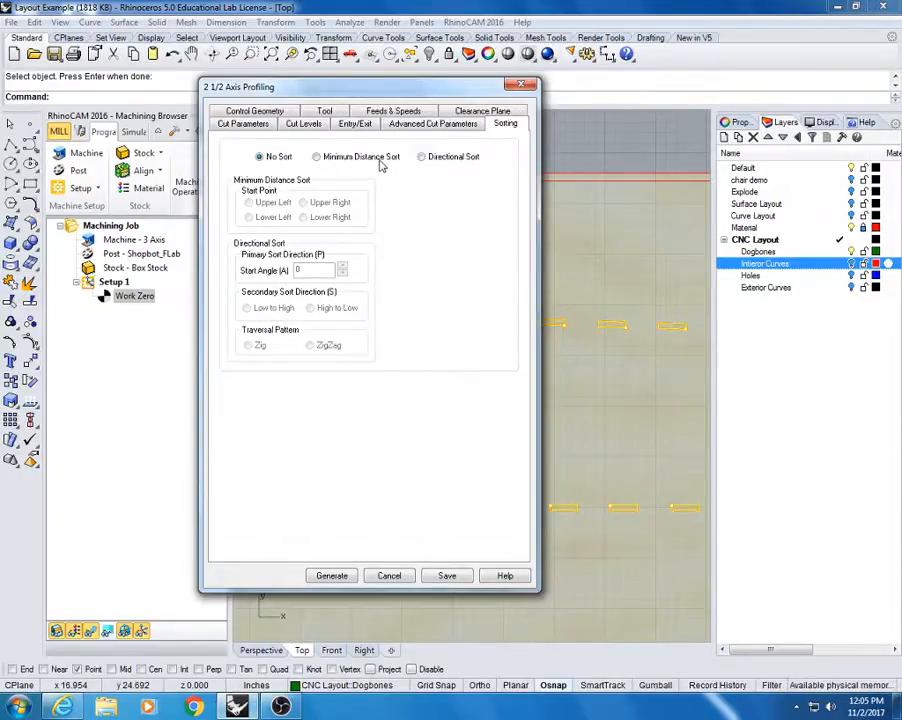
{"action": "left_click", "coordinate": [330, 157]}
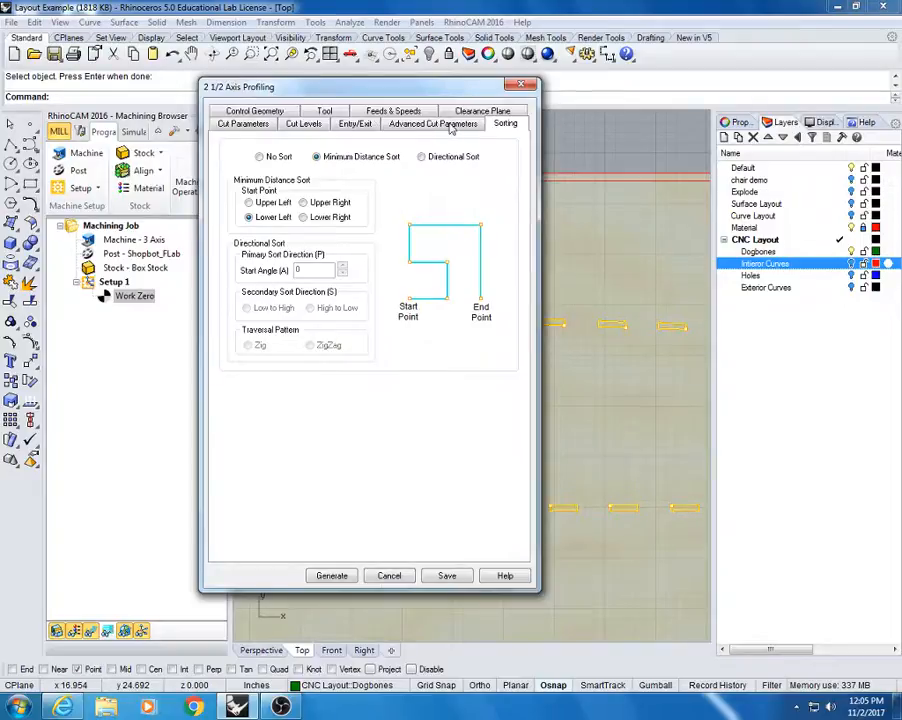
- Add triangular bridges to the profiling cut, with a bridge height of .25 and a bridge length of .5
{"action": "left_click", "coordinate": [451, 126]}
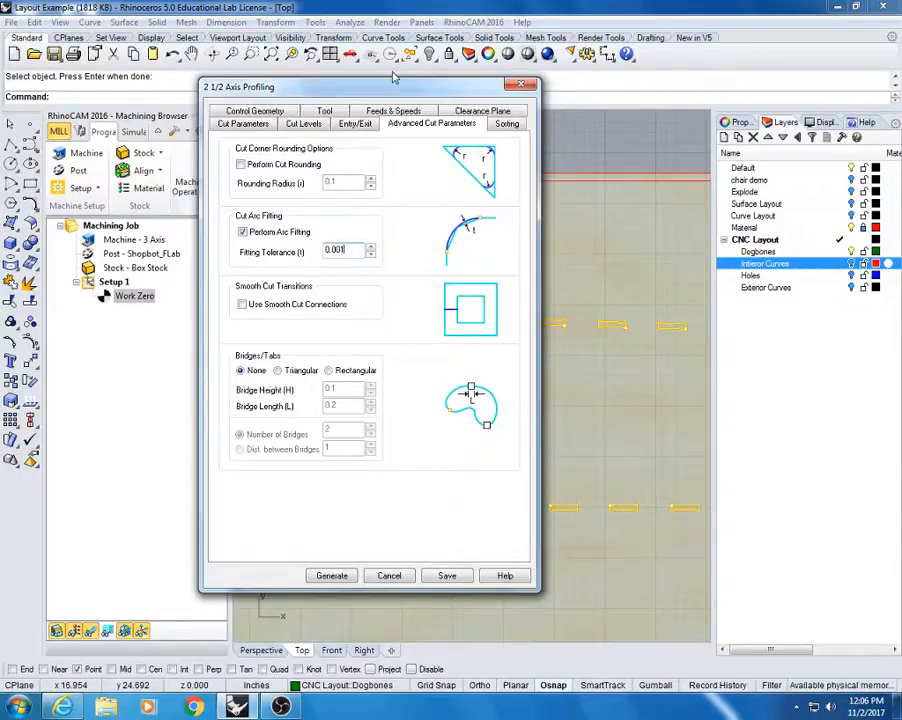
{"action": "left_click_drag", "start_coordinate": [393, 86], "coordinate": [257, 20]}
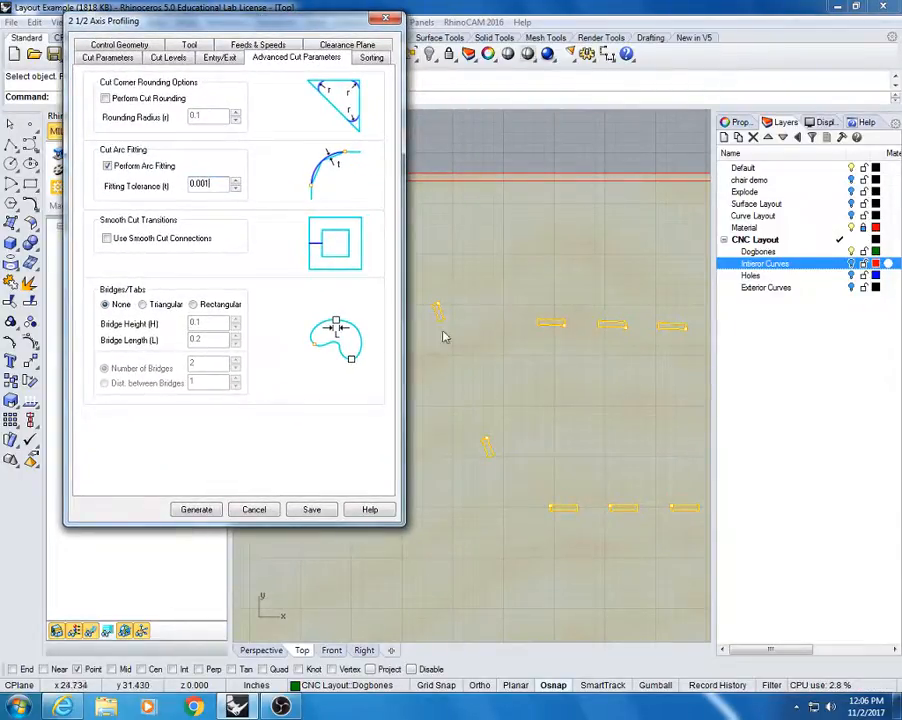
{"action": "left_click", "coordinate": [668, 317]}
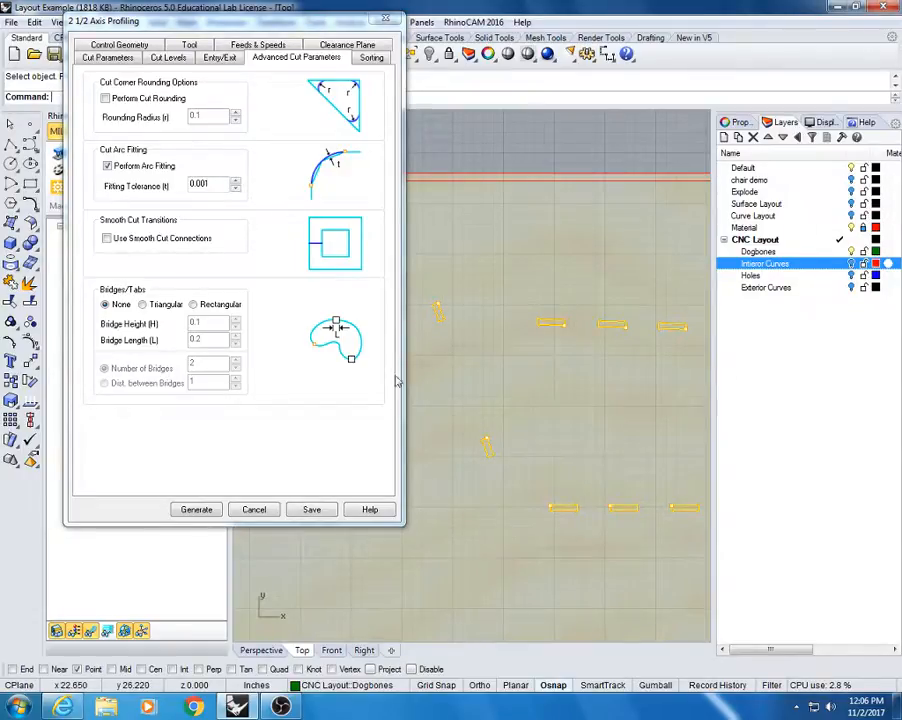
{"action": "left_click", "coordinate": [148, 306]}
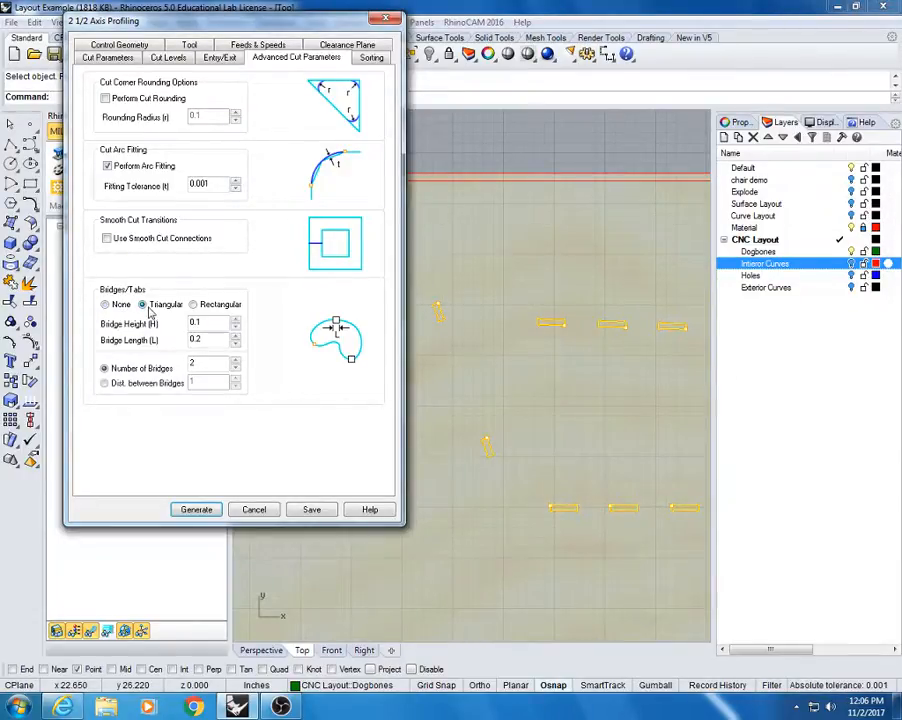
{"action": "double_click", "coordinate": [203, 321]}
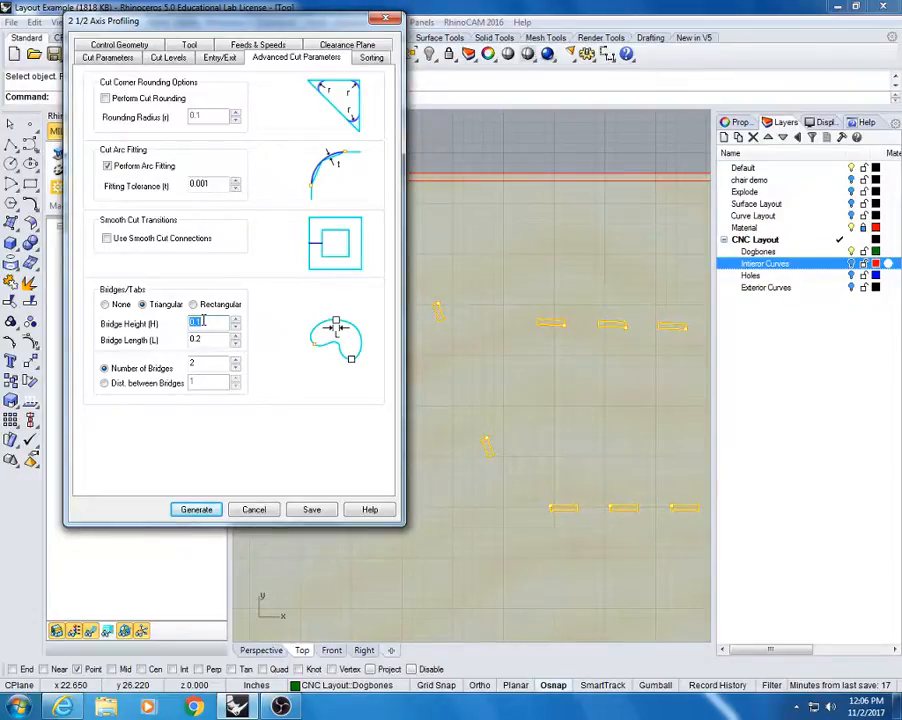
{"action": "type", "text": ".25"}
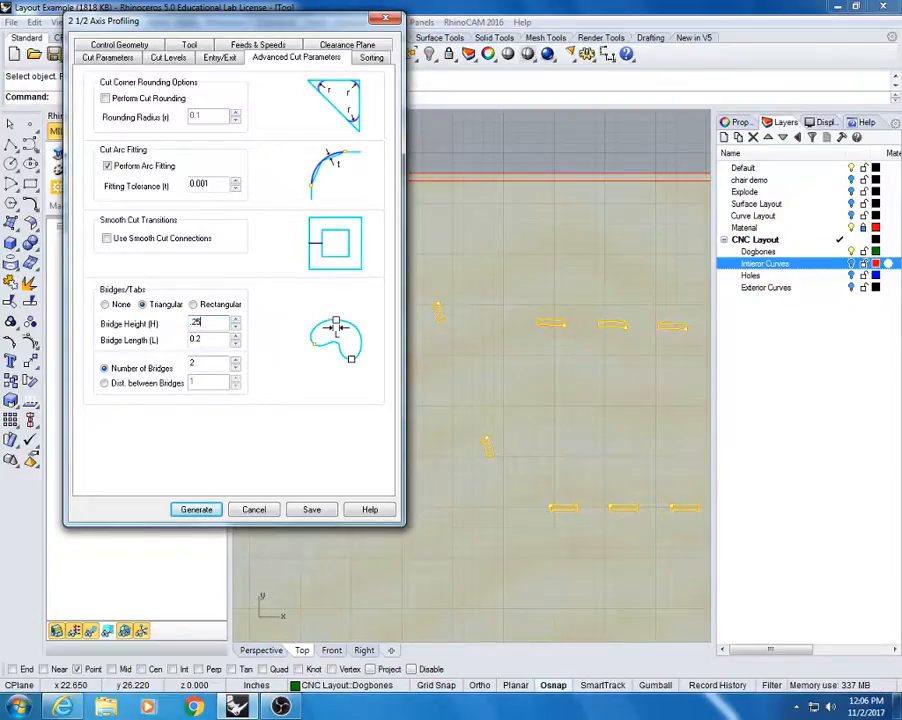
{"action": "double_click", "coordinate": [220, 341]}
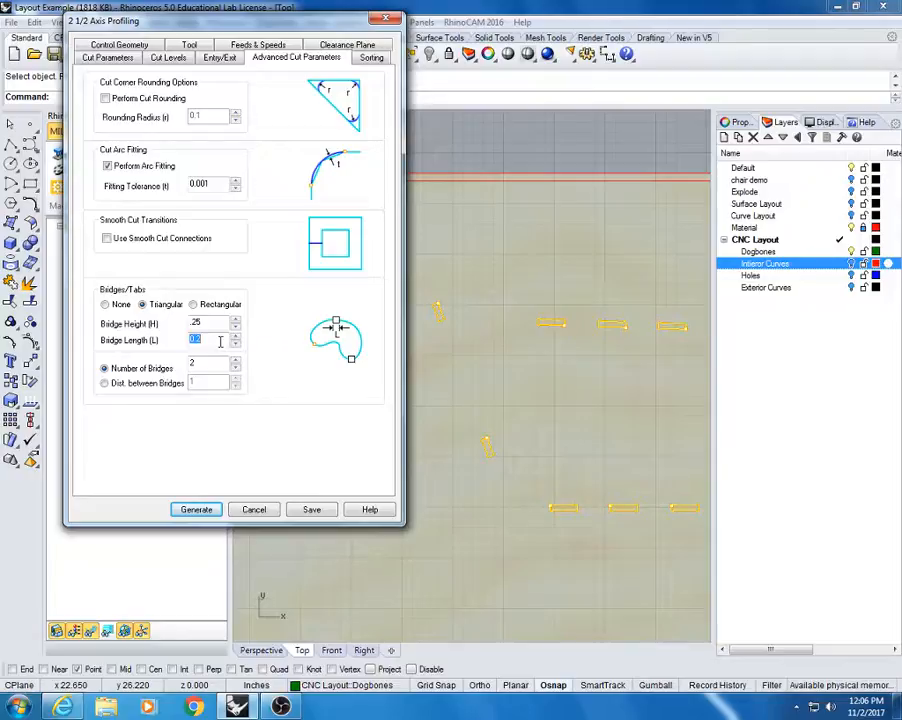
{"action": "type", "text": "."}
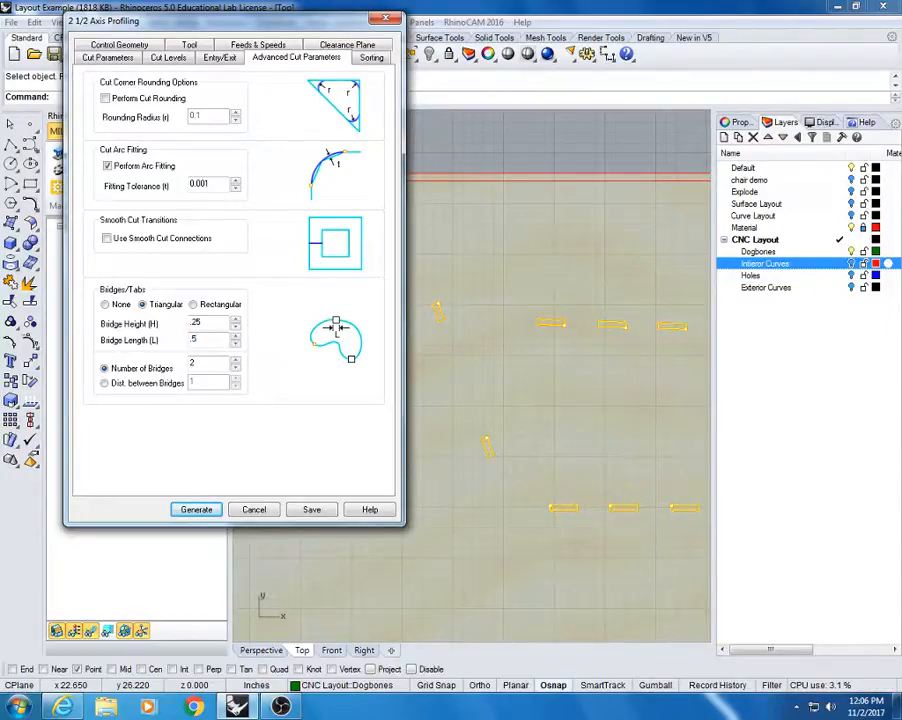
{"action": "type", "text": "5"}
{"action": "key", "text": "Tab"}
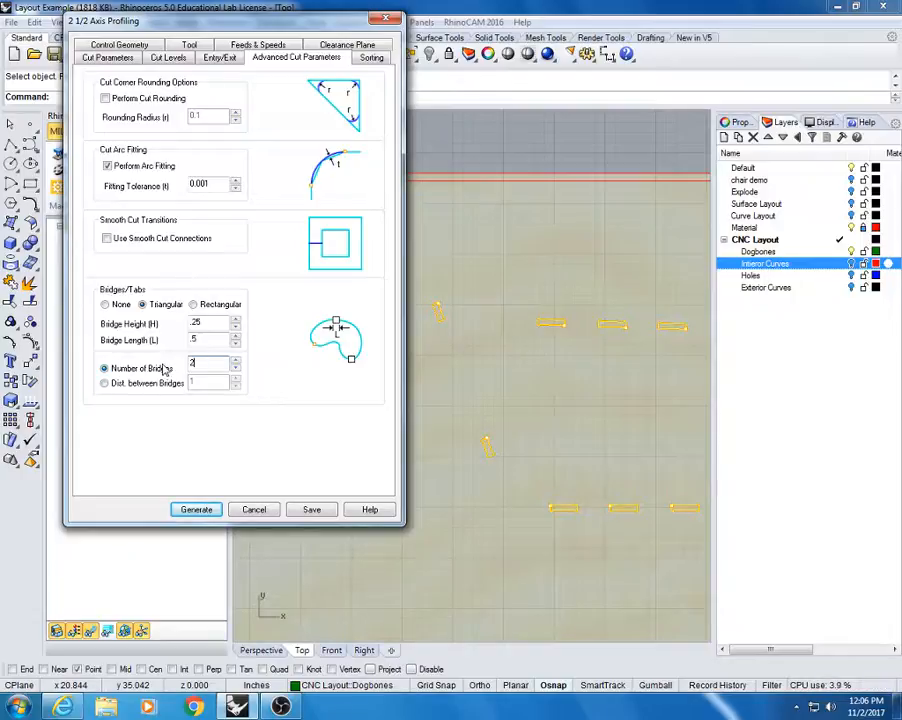
- Set the profiling entry motion to Along Path and the exit motion to None
{"action": "left_click", "coordinate": [222, 60]}
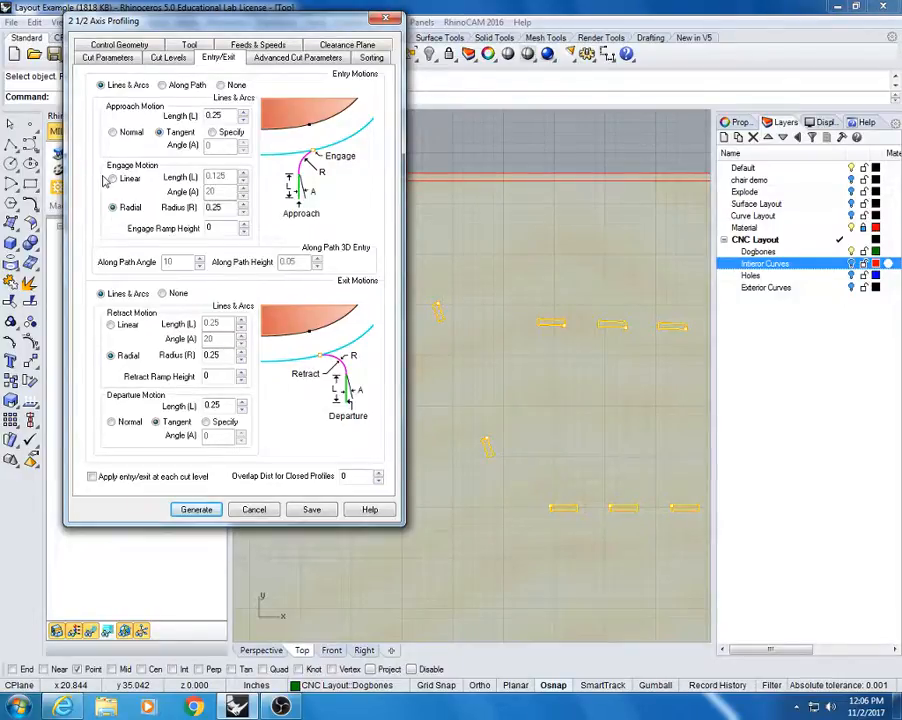
{"action": "left_click", "coordinate": [172, 294]}
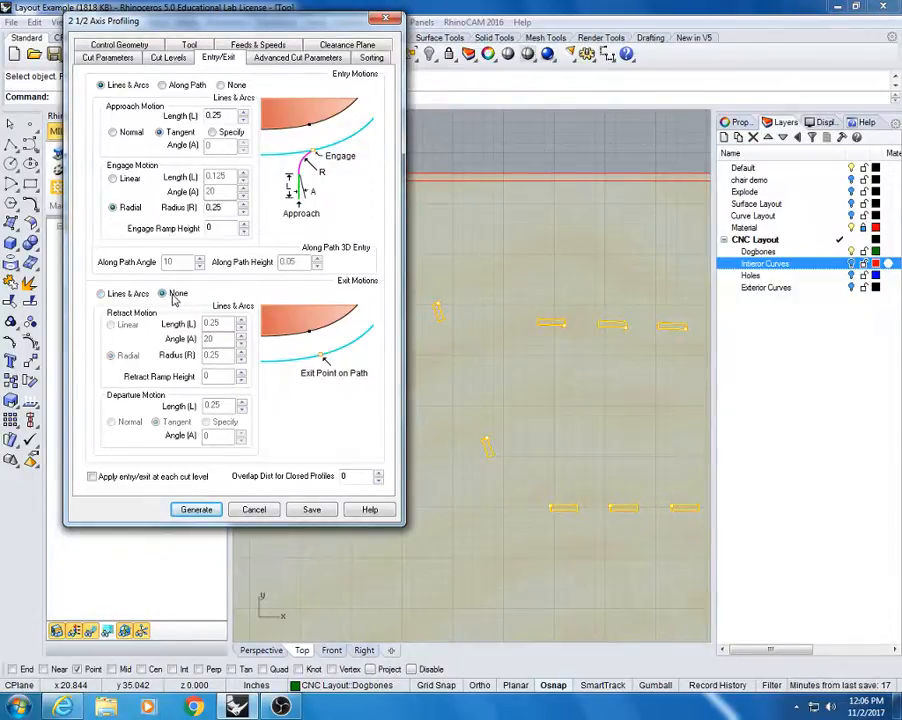
{"action": "left_click", "coordinate": [180, 87]}
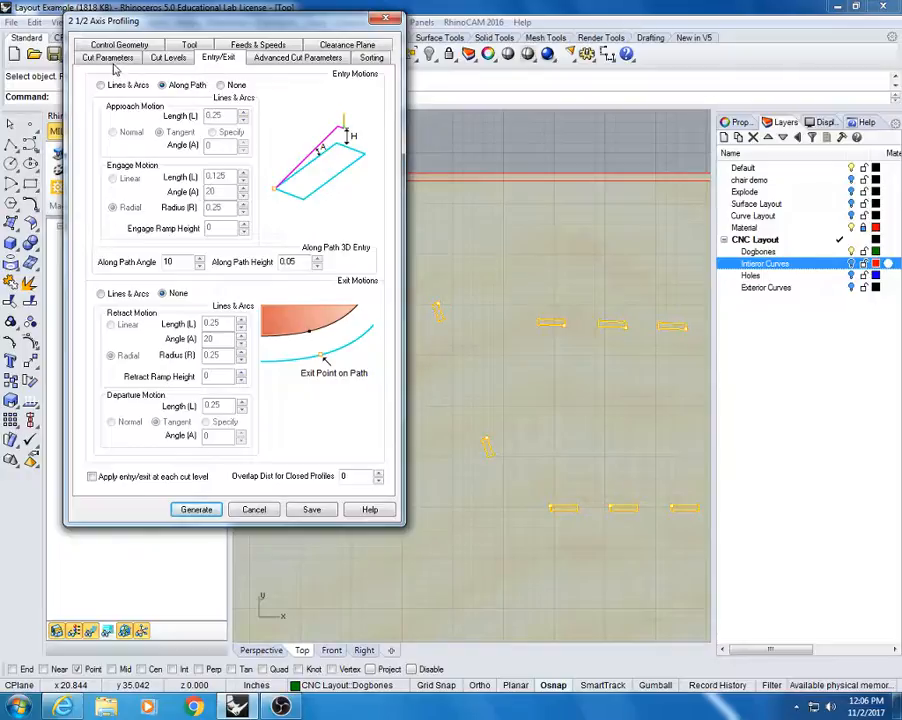
- Set the total cut depth of the profiling operation to .46 in its cut levels
{"action": "left_click", "coordinate": [179, 60]}
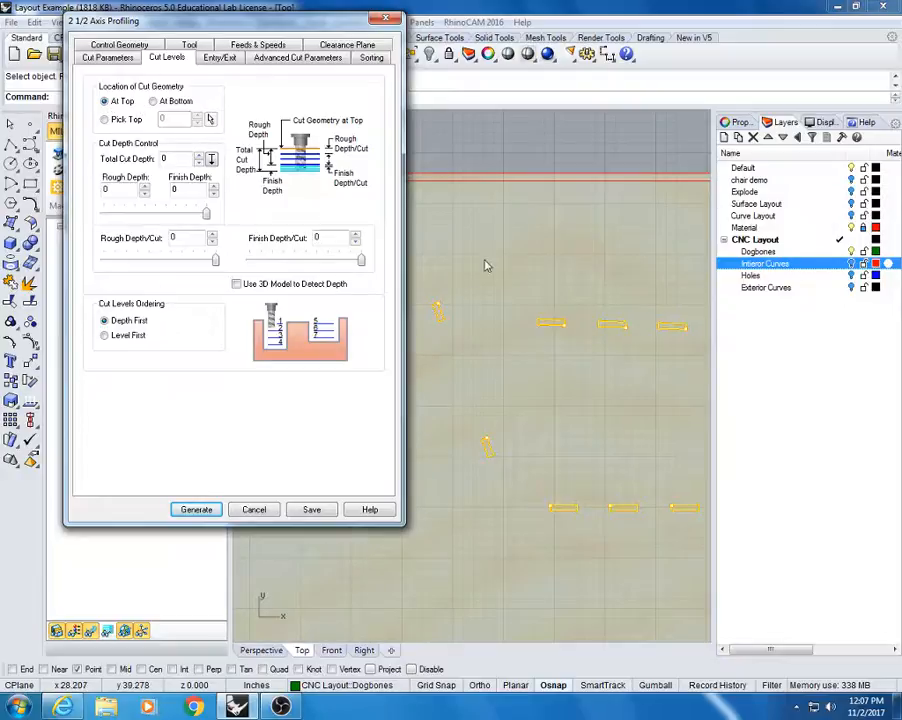
{"action": "right_click_drag", "start_coordinate": [521, 419], "coordinate": [544, 352]}
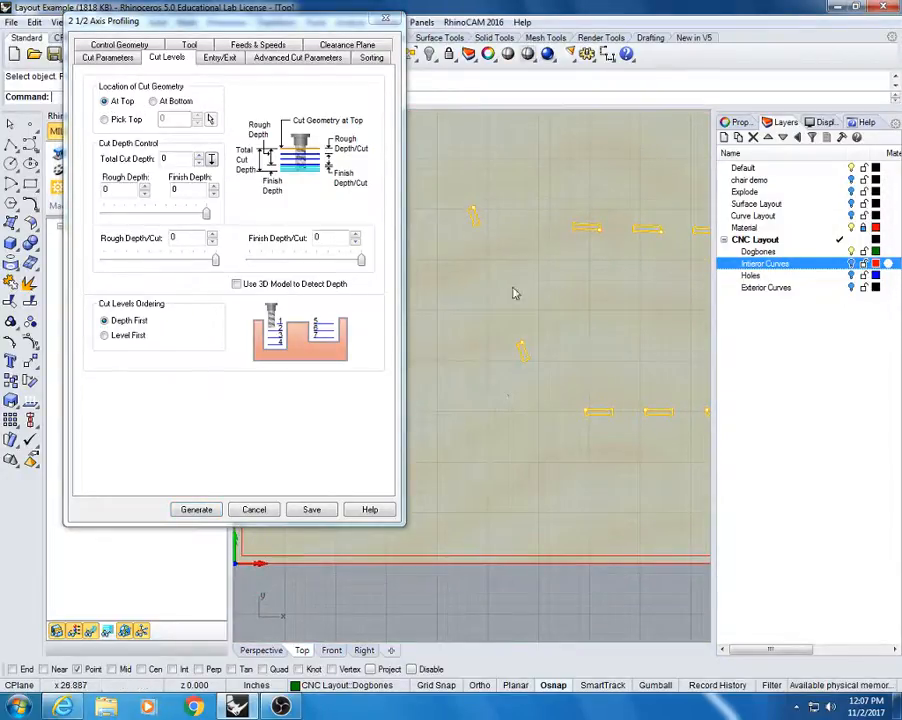
{"action": "left_click", "coordinate": [177, 160]}
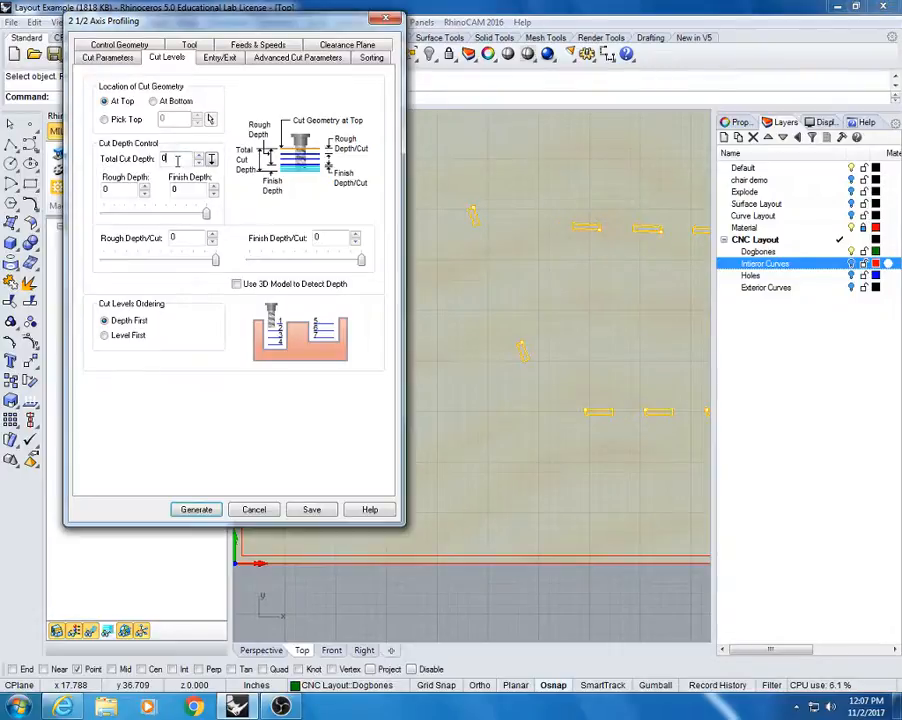
{"action": "double_click", "coordinate": [177, 160]}
{"action": "type", "text": "1"}
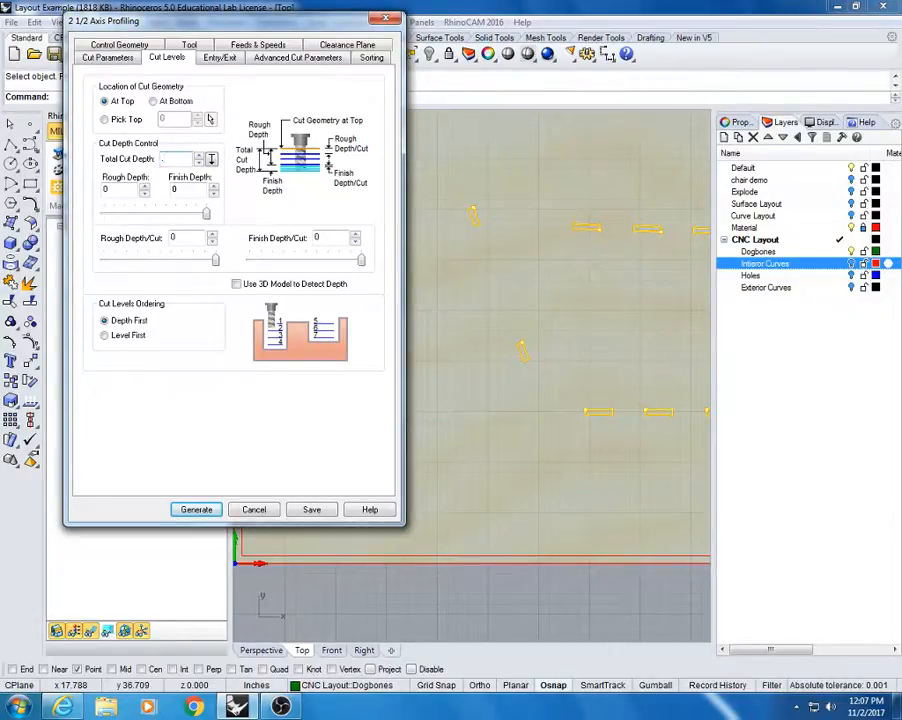
{"action": "type", "text": "4"}
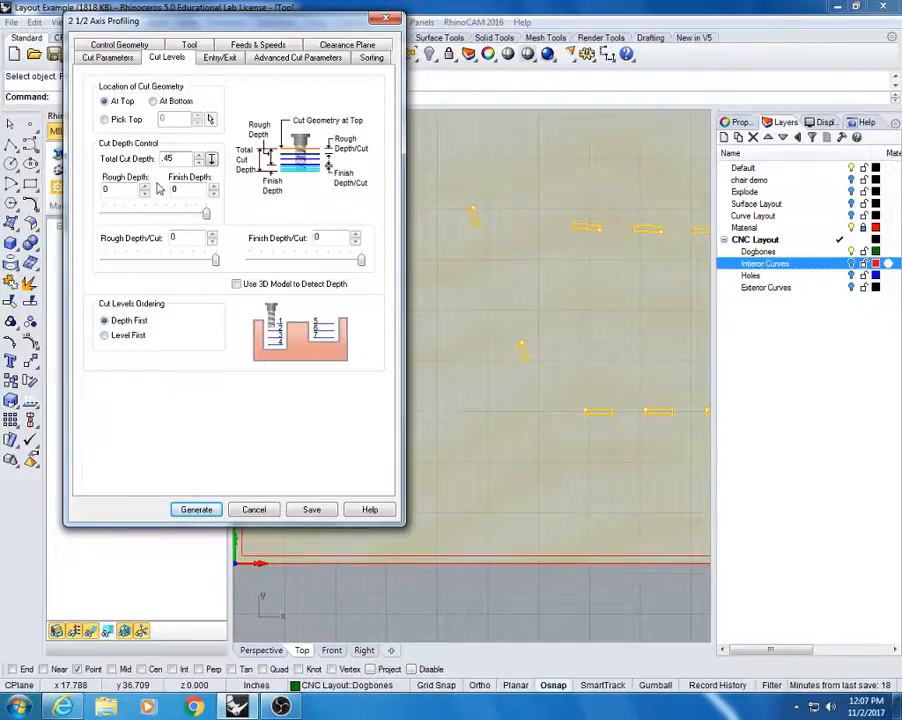
{"action": "type", "text": "6"}
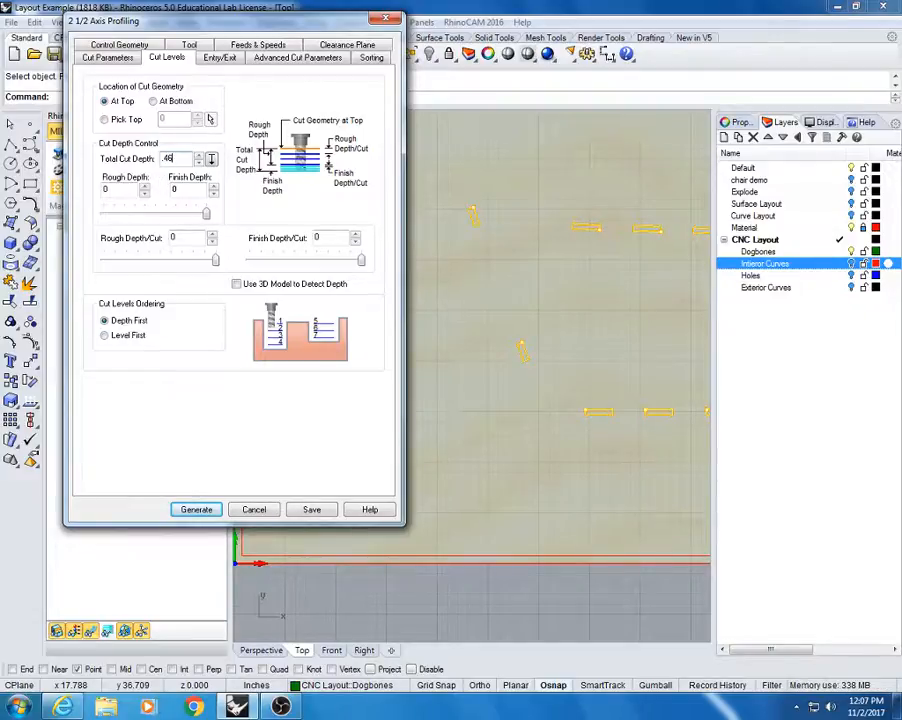
{"action": "left_click", "coordinate": [127, 190]}
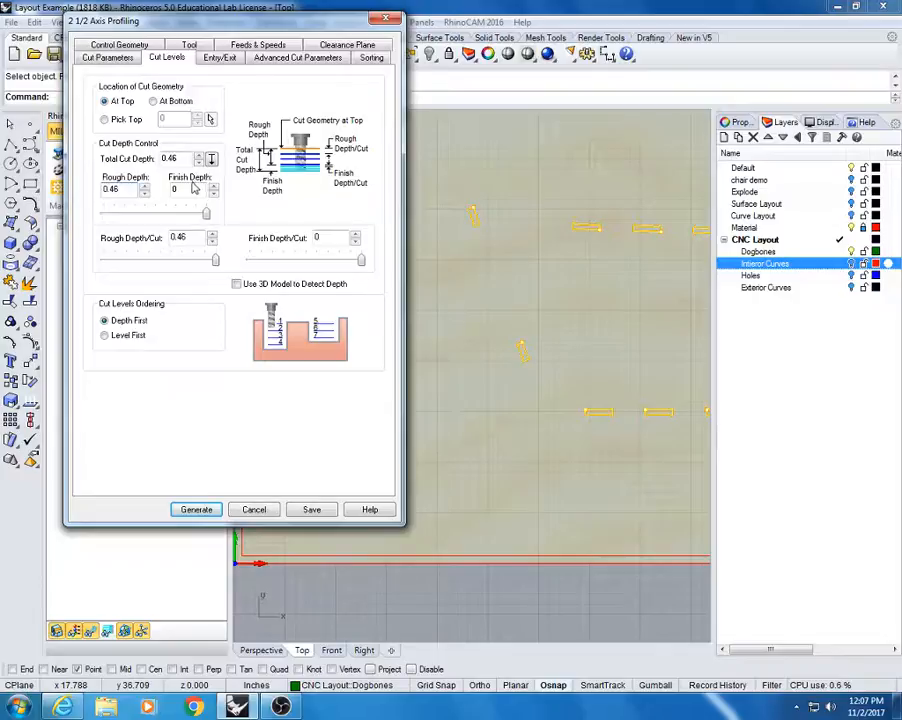
- Set the rough depth per cut of the profiling operation to .23
{"action": "double_click", "coordinate": [177, 159]}
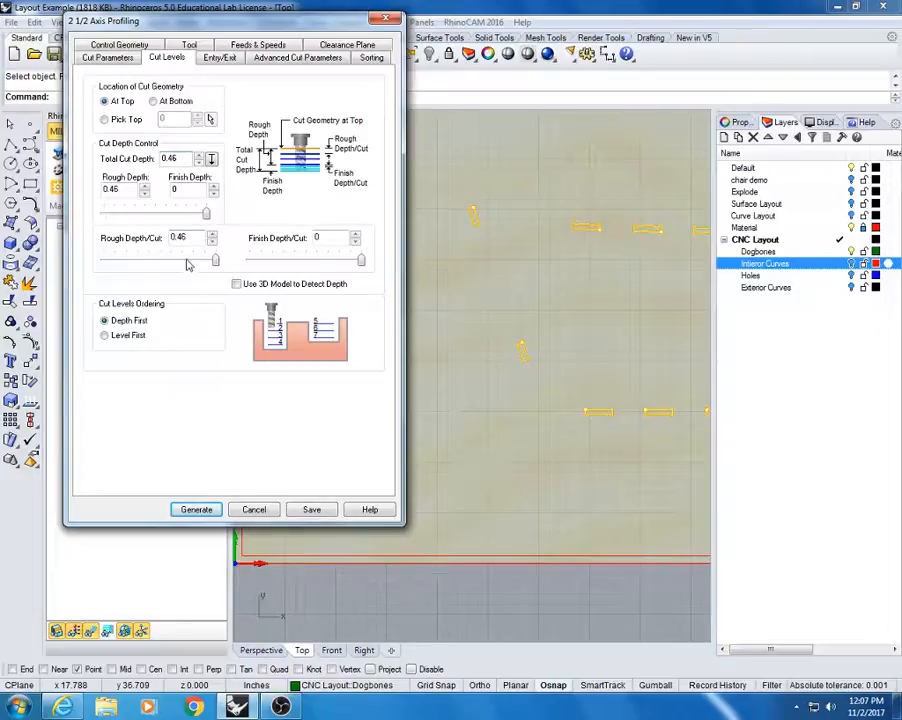
{"action": "left_click_drag", "start_coordinate": [190, 238], "coordinate": [163, 240]}
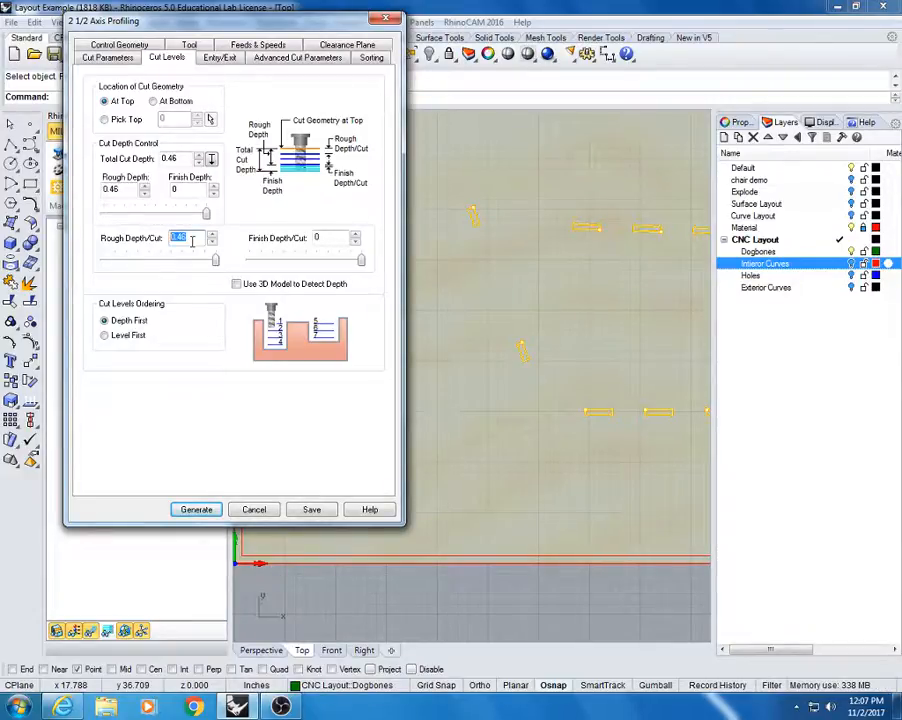
{"action": "left_click_drag", "start_coordinate": [194, 239], "coordinate": [145, 242]}
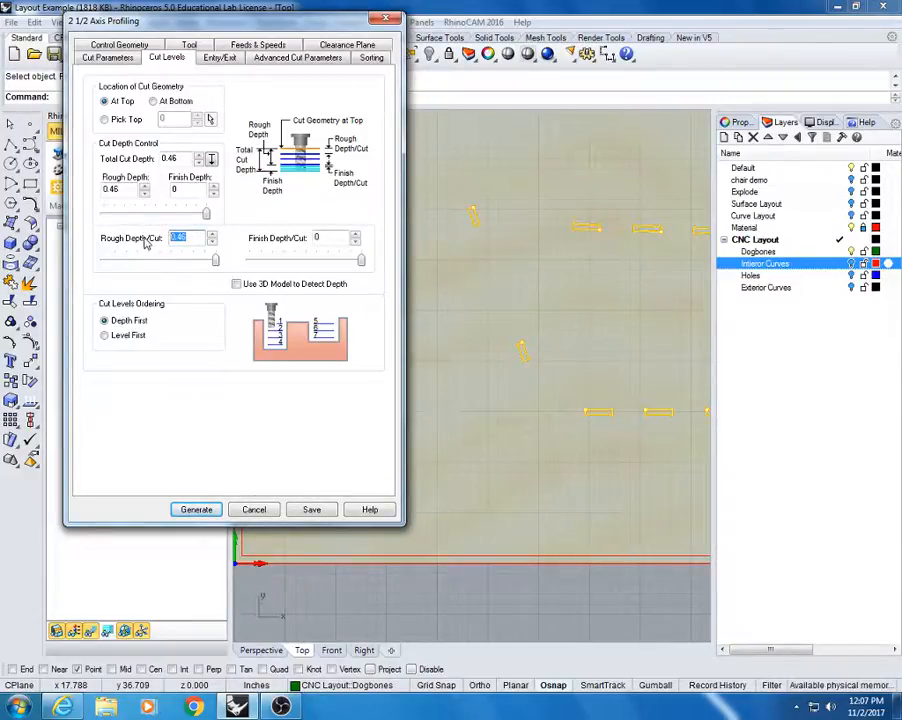
{"action": "key", "text": "BackSpace"}
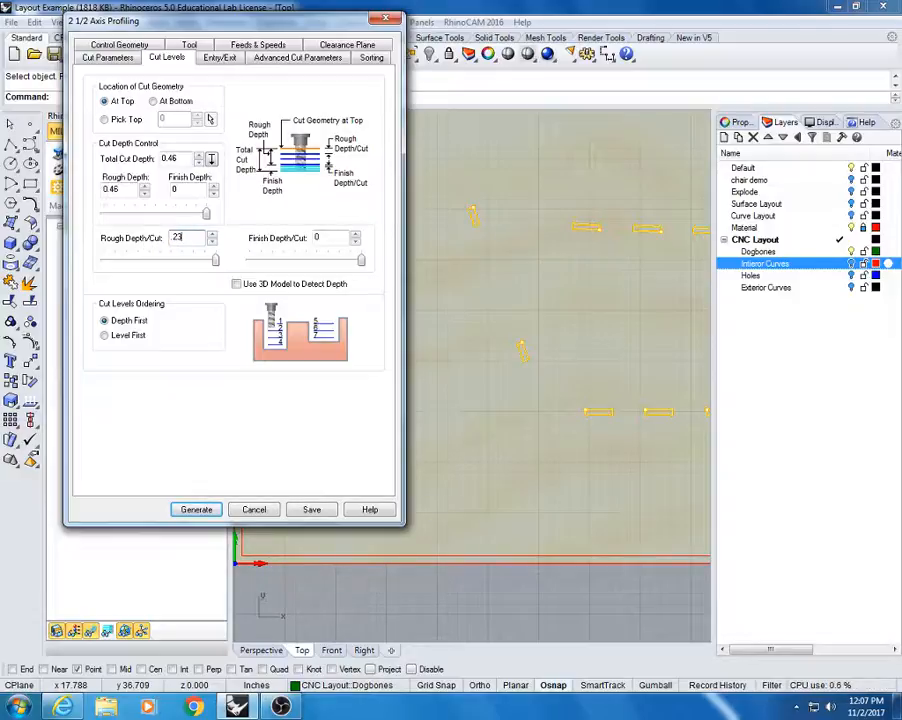
{"action": "left_click", "coordinate": [118, 60]}
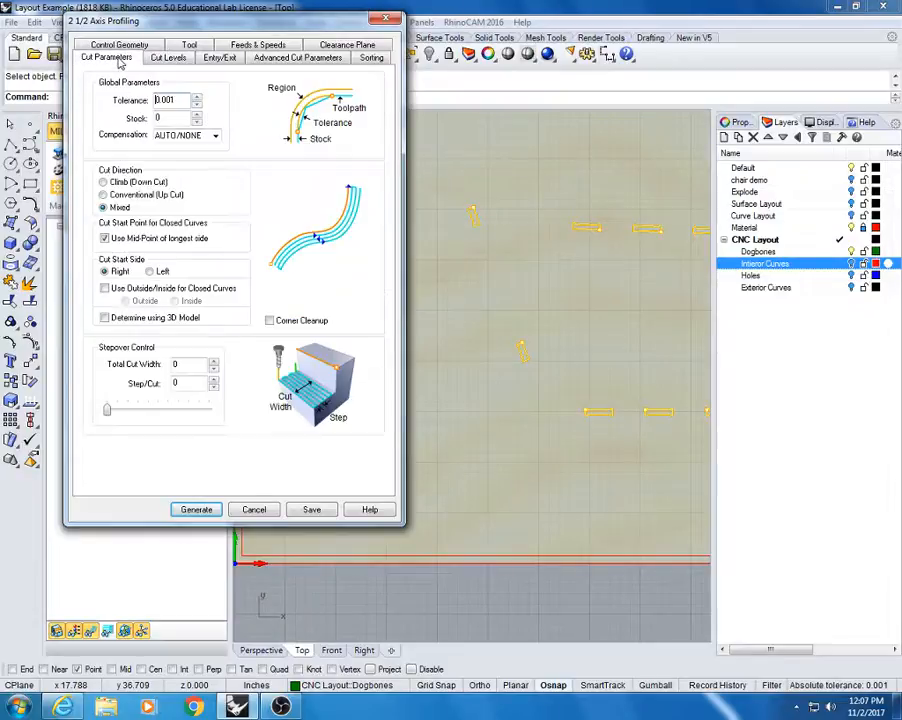
{"action": "left_click", "coordinate": [167, 57]}
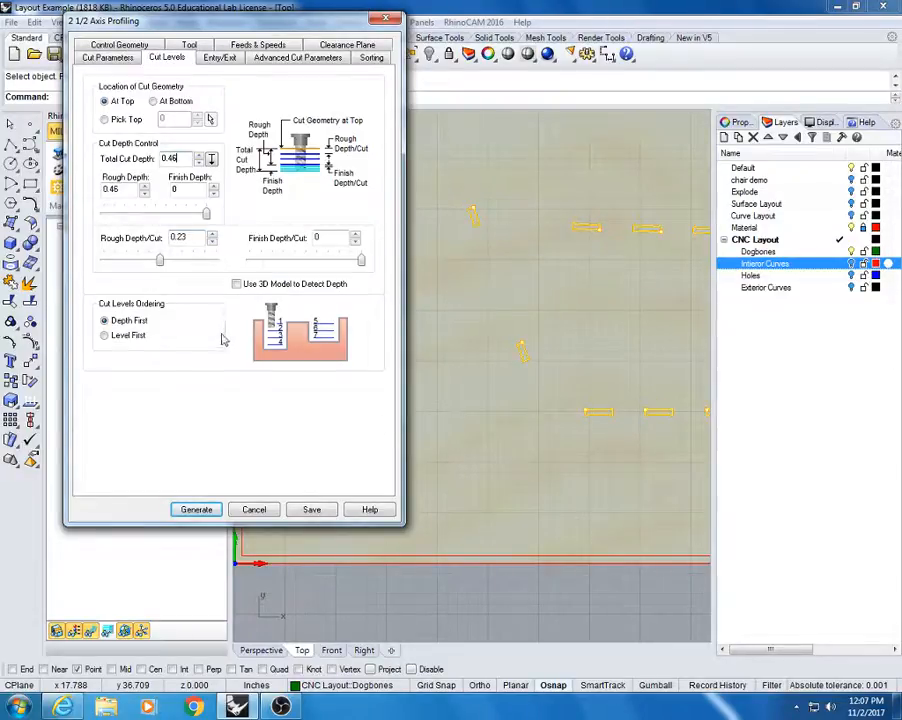
- Set the profiling to cut on the inside of closed curves and generate the toolpath
{"action": "left_click", "coordinate": [112, 58]}
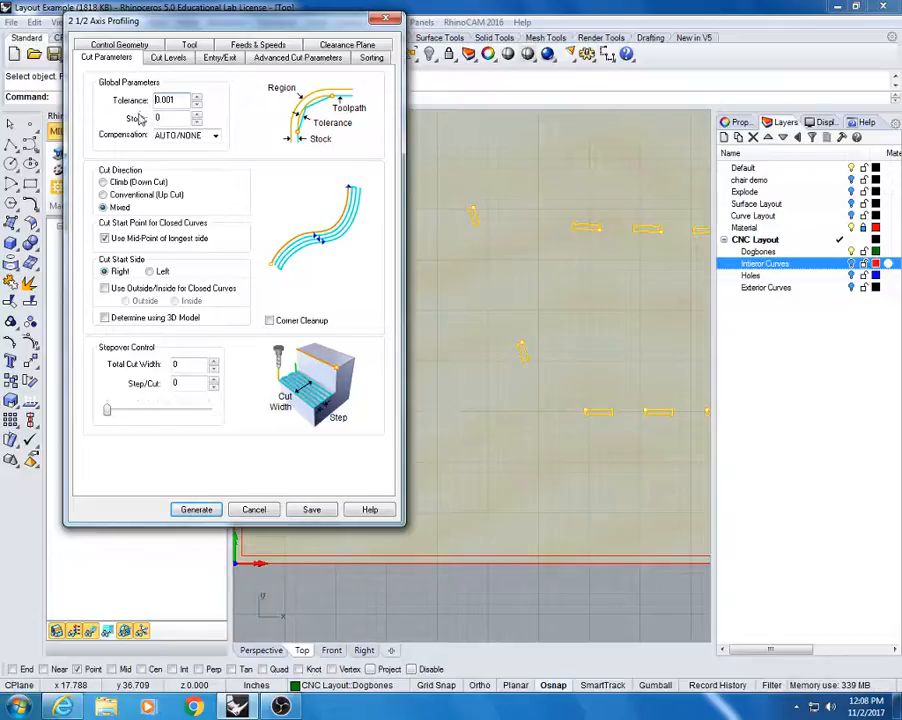
{"action": "left_click", "coordinate": [105, 288]}
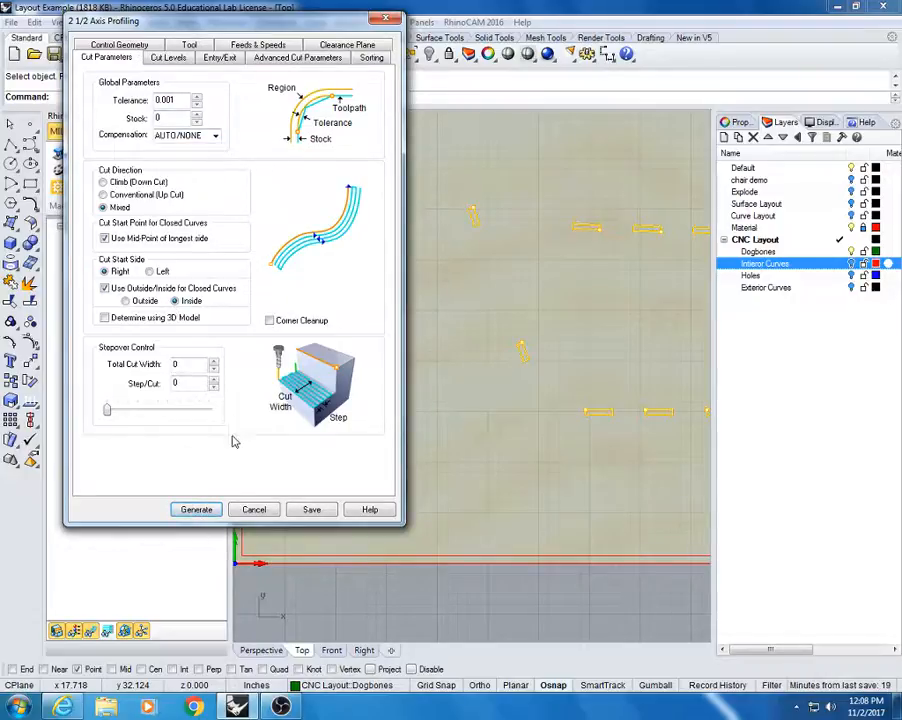
{"action": "left_click", "coordinate": [197, 510]}
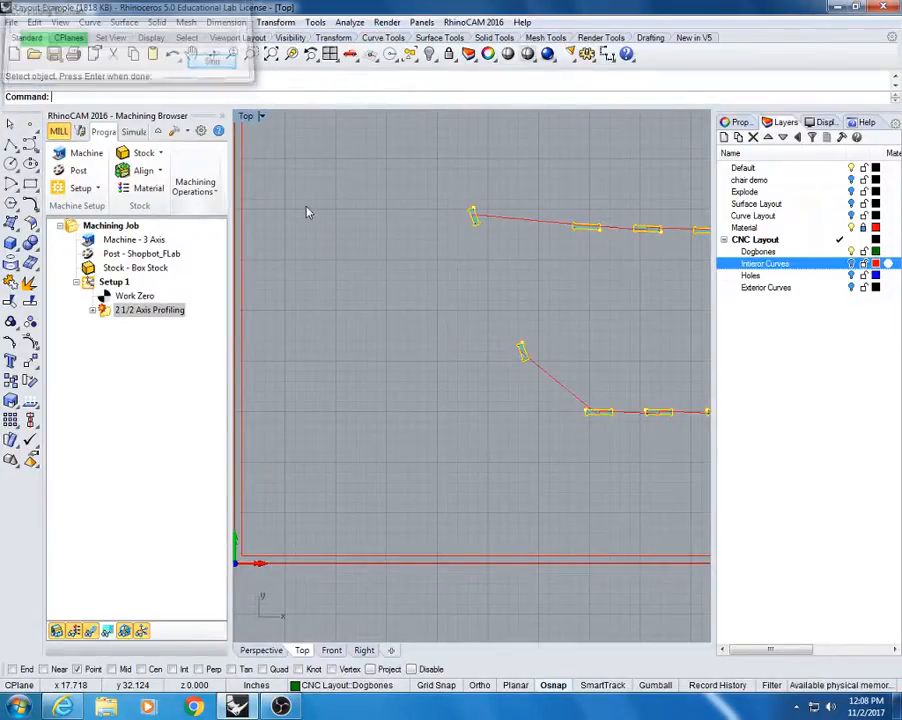
- Show all four views and examine the generated dogbone toolpath, its depth passes and bridges in perspective
{"action": "scroll", "coordinate": [309, 213], "scroll_direction": "down", "scroll_amount": 5}
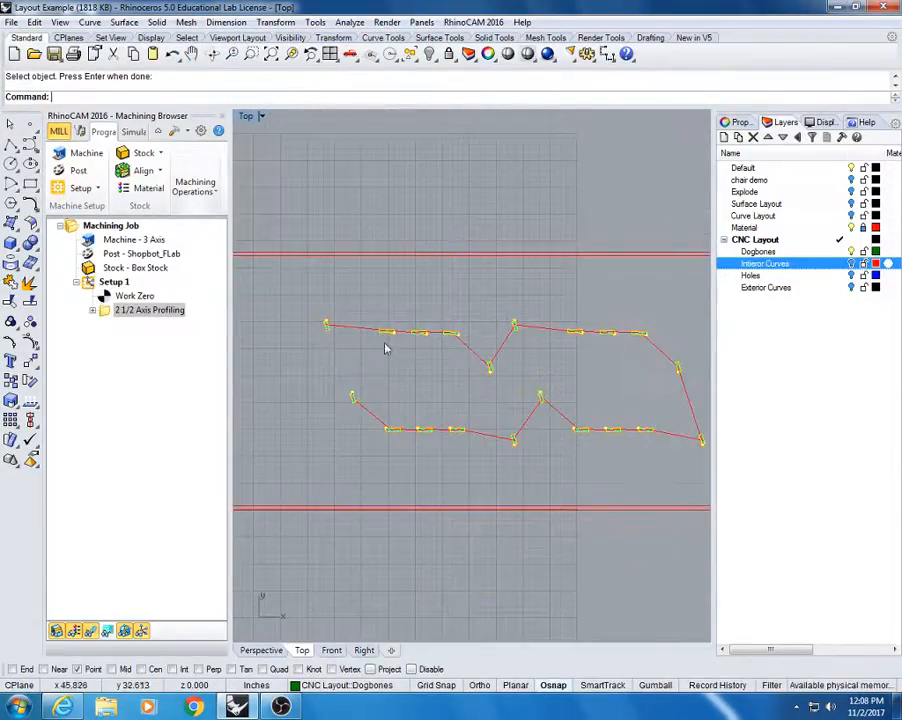
{"action": "left_click", "coordinate": [330, 54]}
{"action": "scroll", "coordinate": [580, 295], "scroll_direction": "up", "scroll_amount": 8}
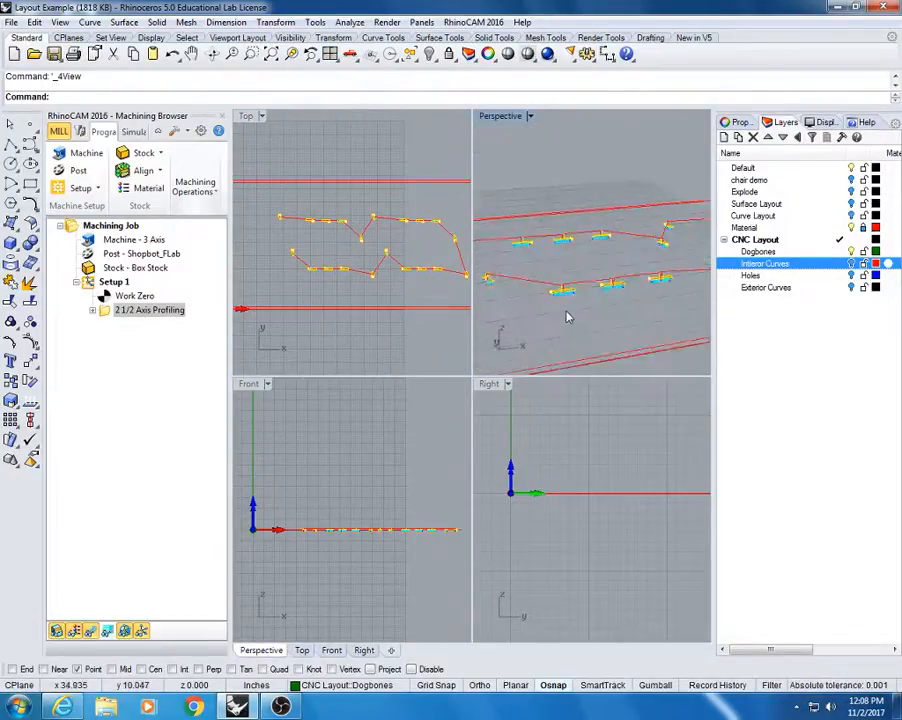
{"action": "scroll", "coordinate": [553, 285], "scroll_direction": "up", "scroll_amount": 2}
{"action": "right_click_drag", "start_coordinate": [555, 276], "coordinate": [661, 250]}
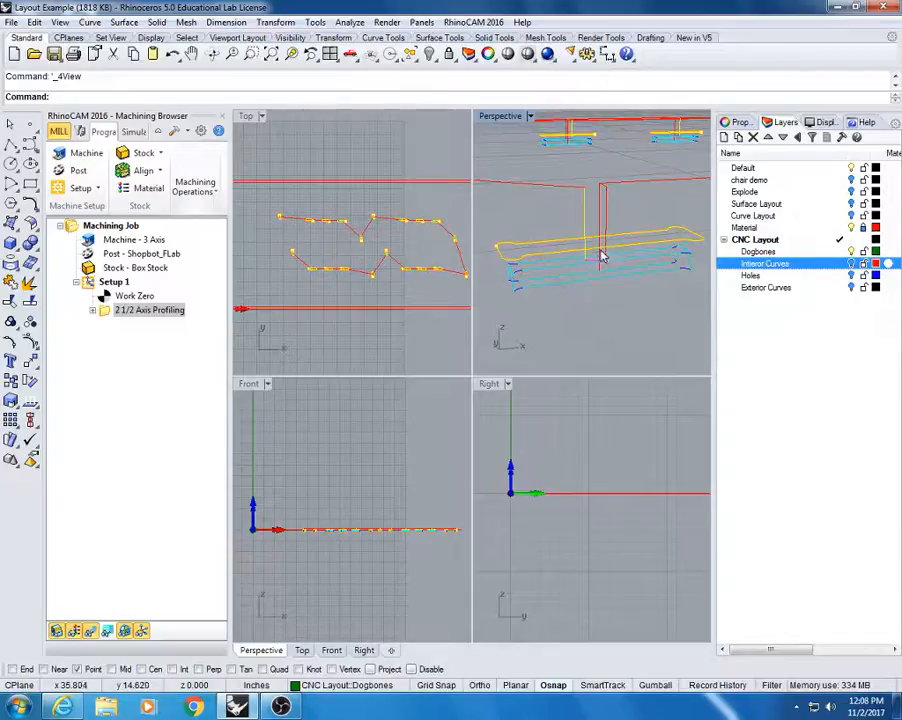
{"action": "right_click_drag", "start_coordinate": [603, 257], "coordinate": [479, 276]}
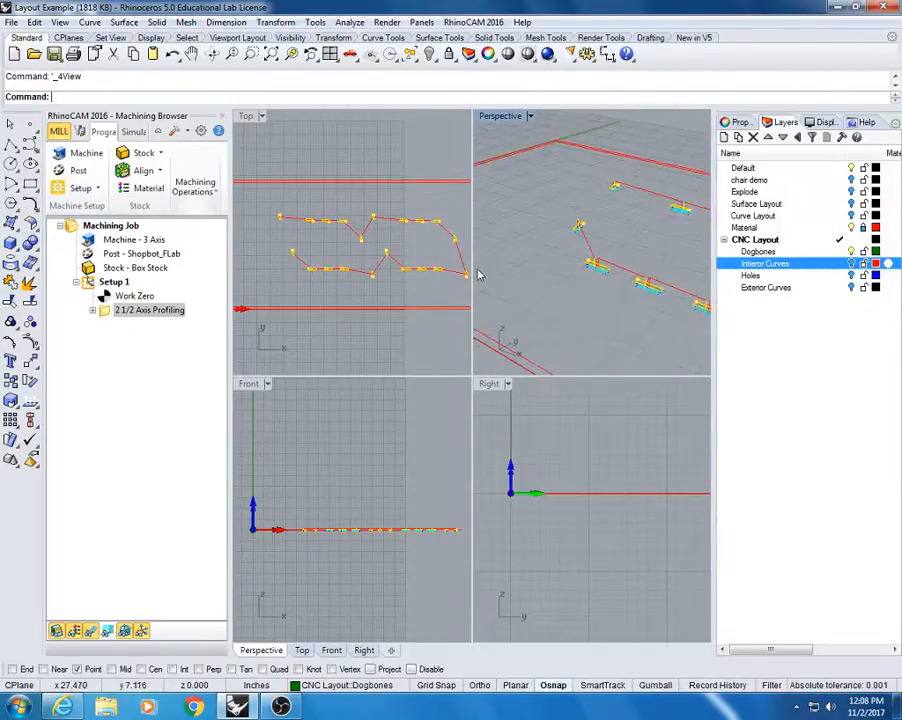
- Set the bridges of the existing profiling operation to None and regenerate its toolpath
{"action": "double_click", "coordinate": [101, 314]}
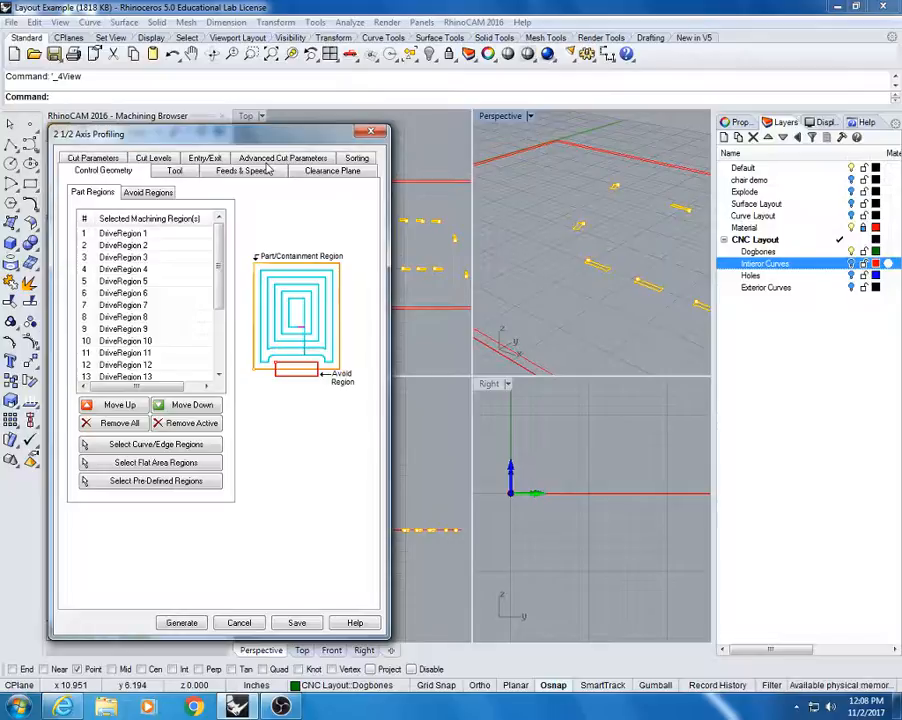
{"action": "left_click", "coordinate": [330, 170]}
{"action": "left_click", "coordinate": [296, 159]}
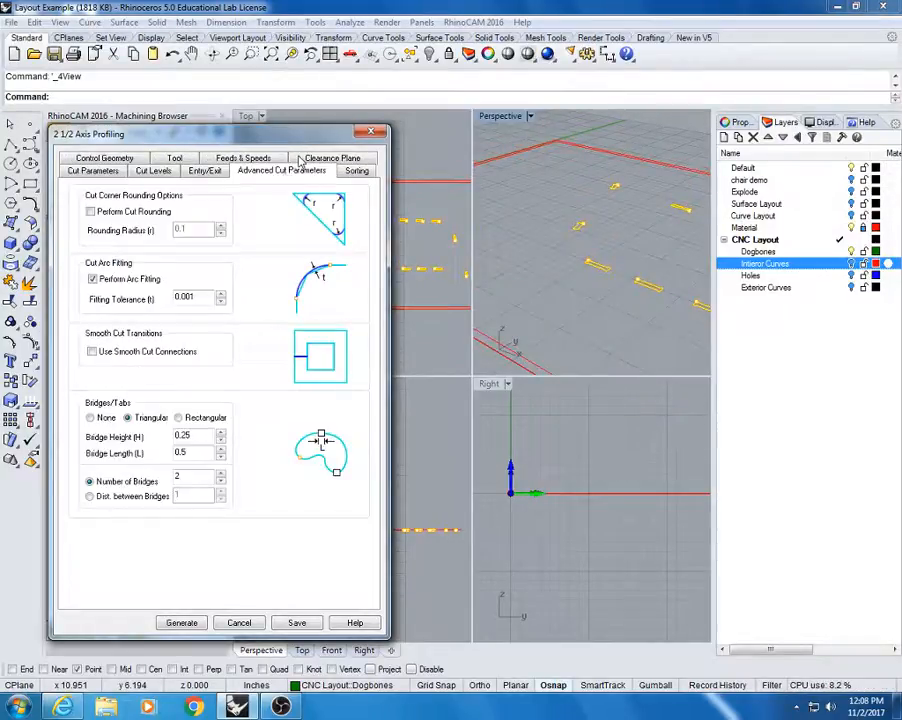
{"action": "left_click", "coordinate": [104, 418]}
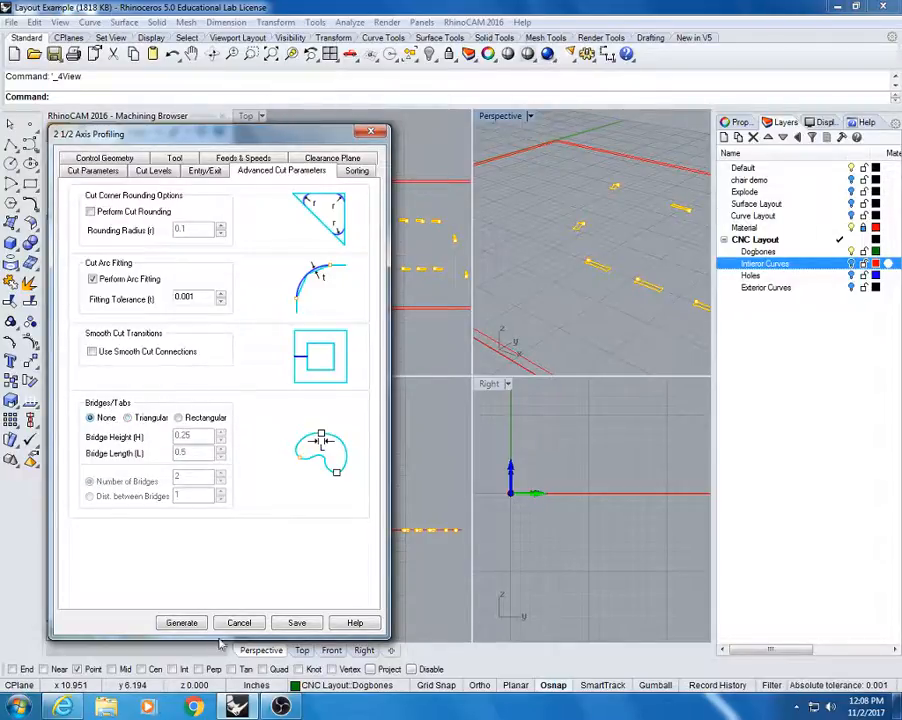
{"action": "left_click", "coordinate": [181, 622]}
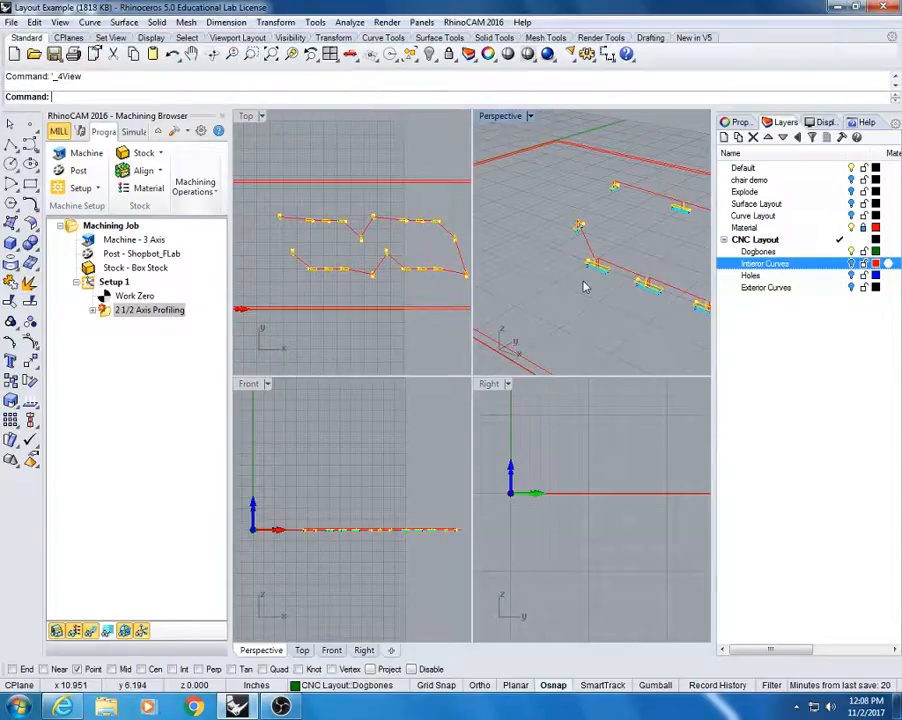
- Examine the regenerated dogbone toolpath in perspective, both close up on one slot and across the whole sheet
{"action": "right_click_drag", "start_coordinate": [586, 287], "coordinate": [632, 277]}
{"action": "scroll", "coordinate": [592, 278], "scroll_direction": "up", "scroll_amount": 4}
{"action": "scroll", "coordinate": [630, 281], "scroll_direction": "up", "scroll_amount": 5}
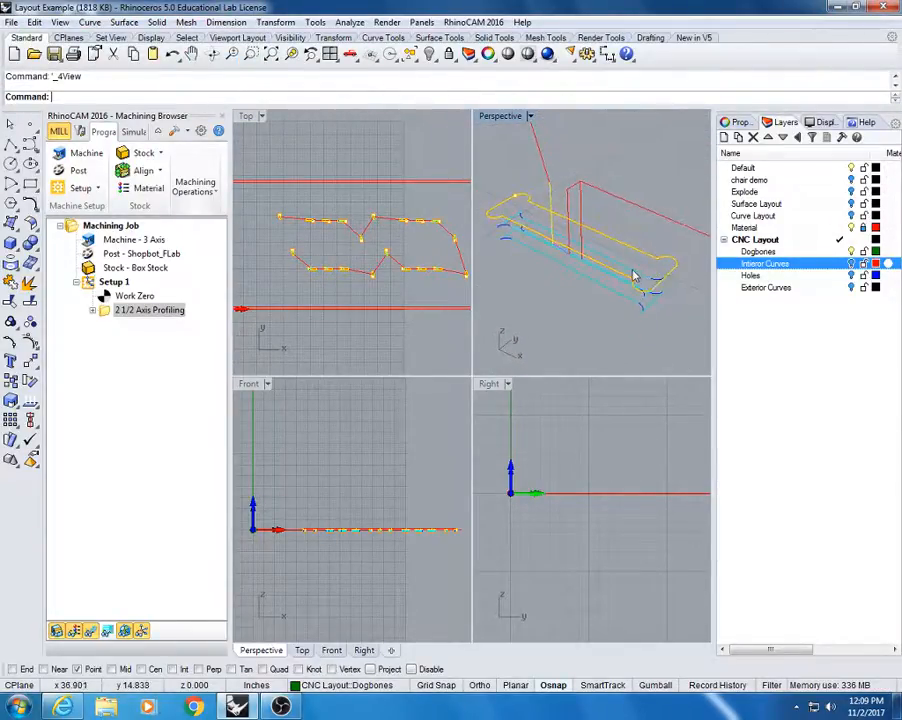
{"action": "scroll", "coordinate": [632, 277], "scroll_direction": "up", "scroll_amount": 5}
{"action": "scroll", "coordinate": [632, 275], "scroll_direction": "down", "scroll_amount": 6}
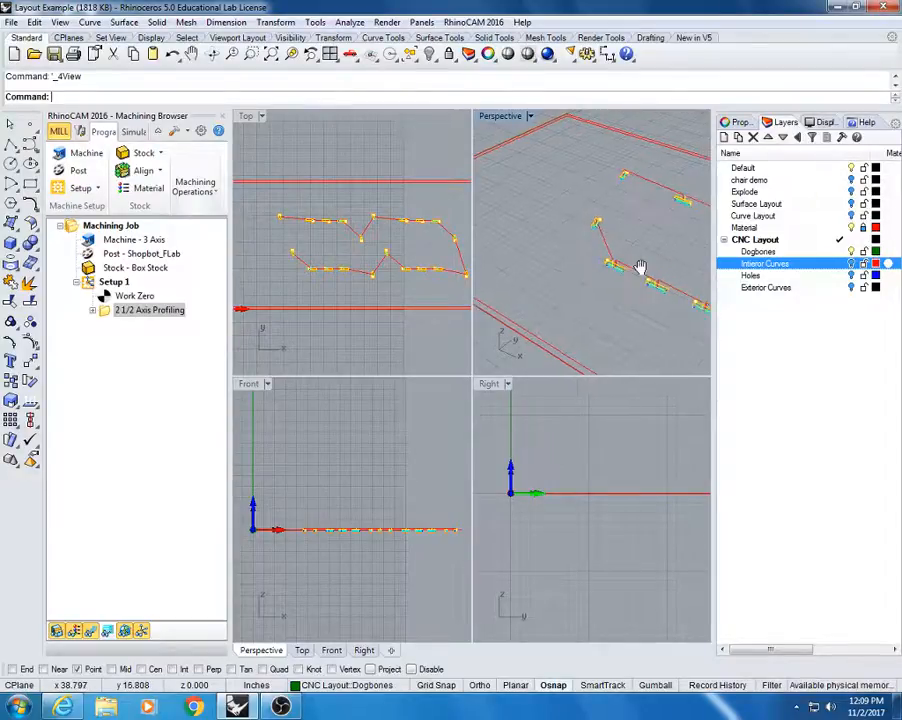
{"action": "right_click_drag", "start_coordinate": [549, 279], "coordinate": [588, 250]}
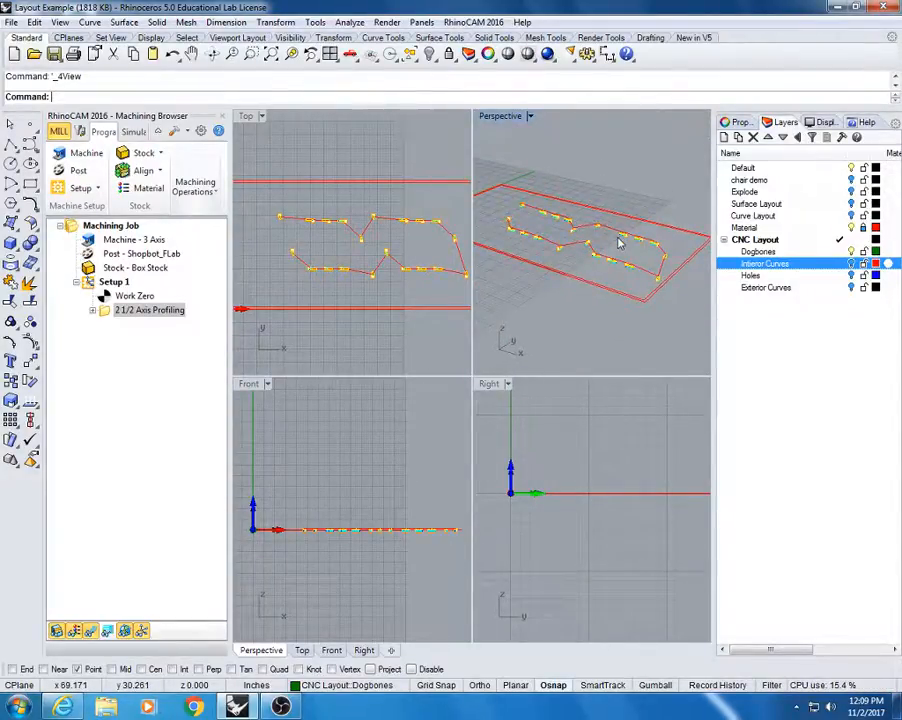
{"action": "right_click_drag", "start_coordinate": [527, 240], "coordinate": [480, 240]}
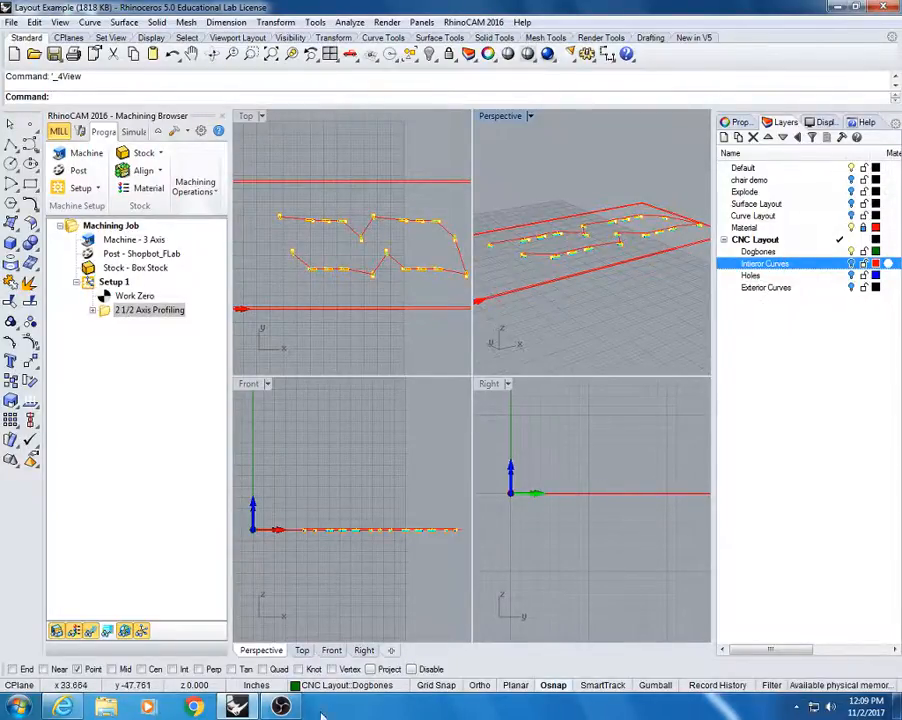
{"action": "left_click", "coordinate": [281, 707]}
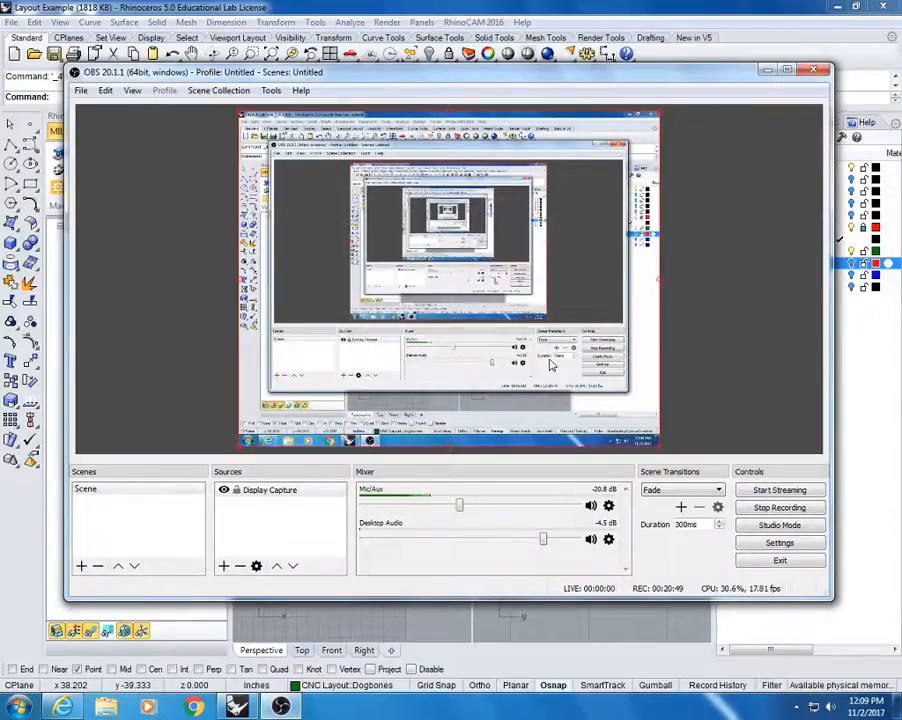